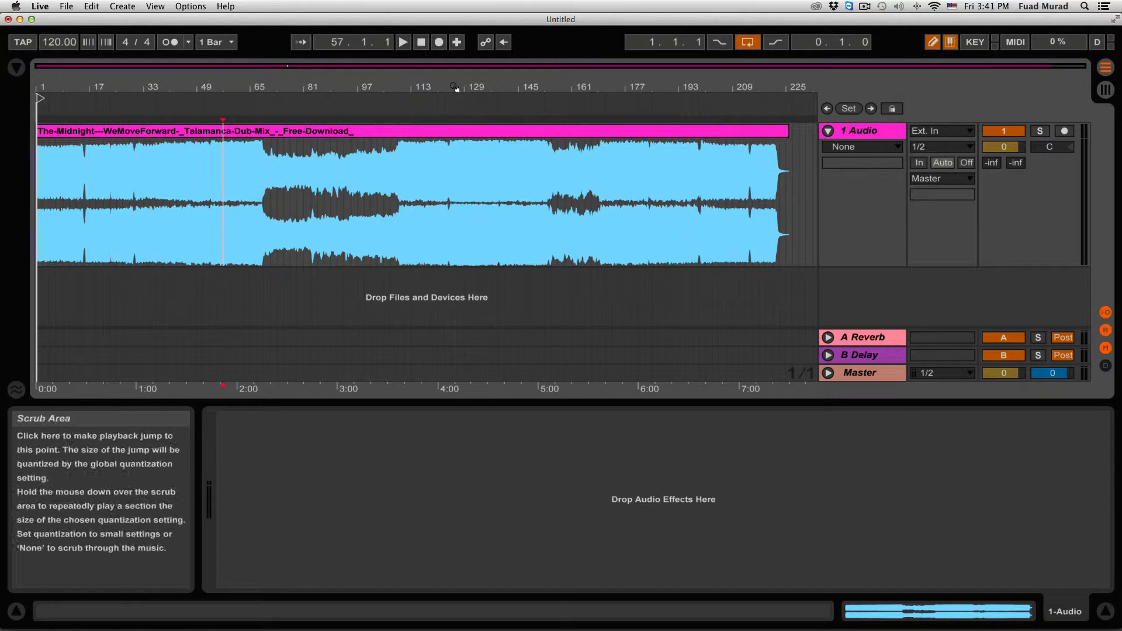
- Play the track's opening section from bar 4 to listen to its intro
{"action": "left_click_drag", "start_coordinate": [457, 87], "coordinate": [582, 87]}
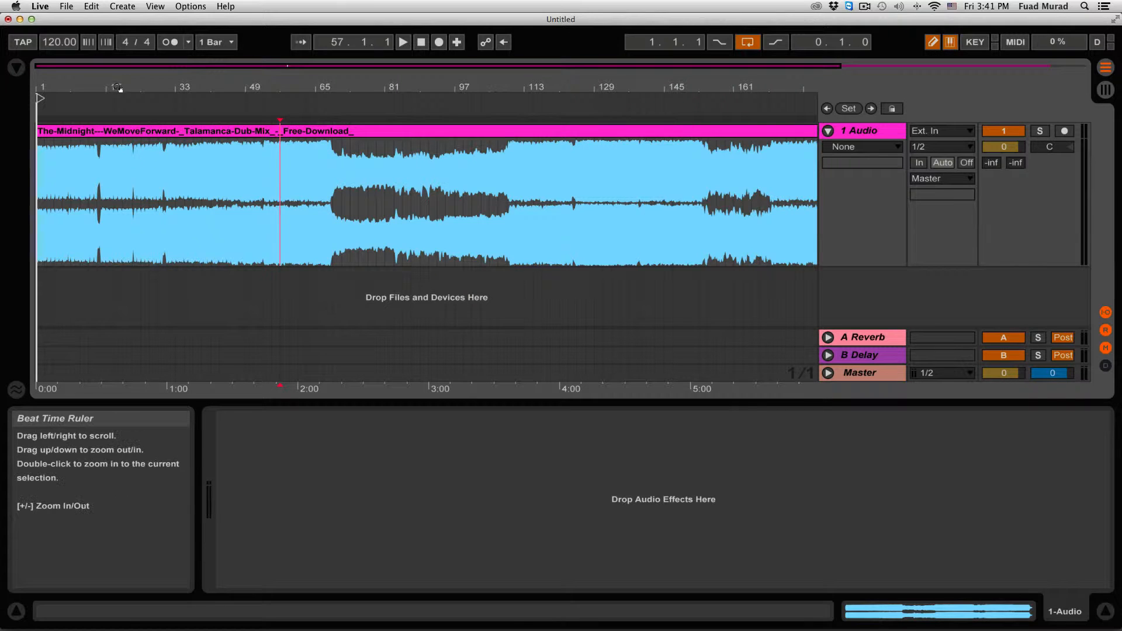
{"action": "left_click_drag", "start_coordinate": [116, 88], "coordinate": [98, 172]}
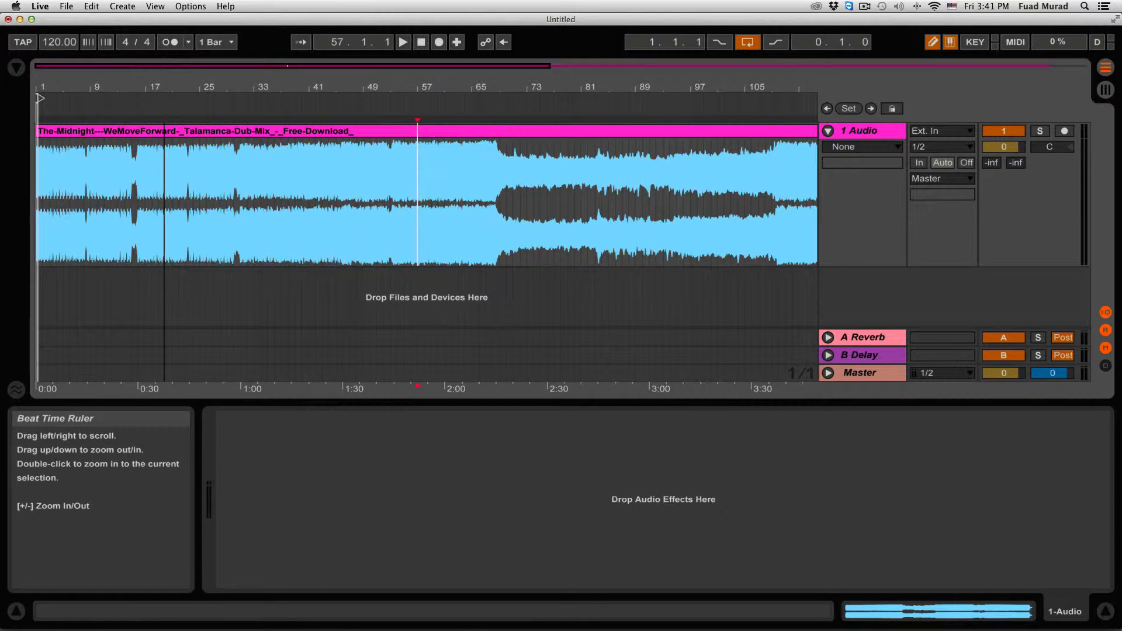
{"action": "left_click", "coordinate": [91, 163]}
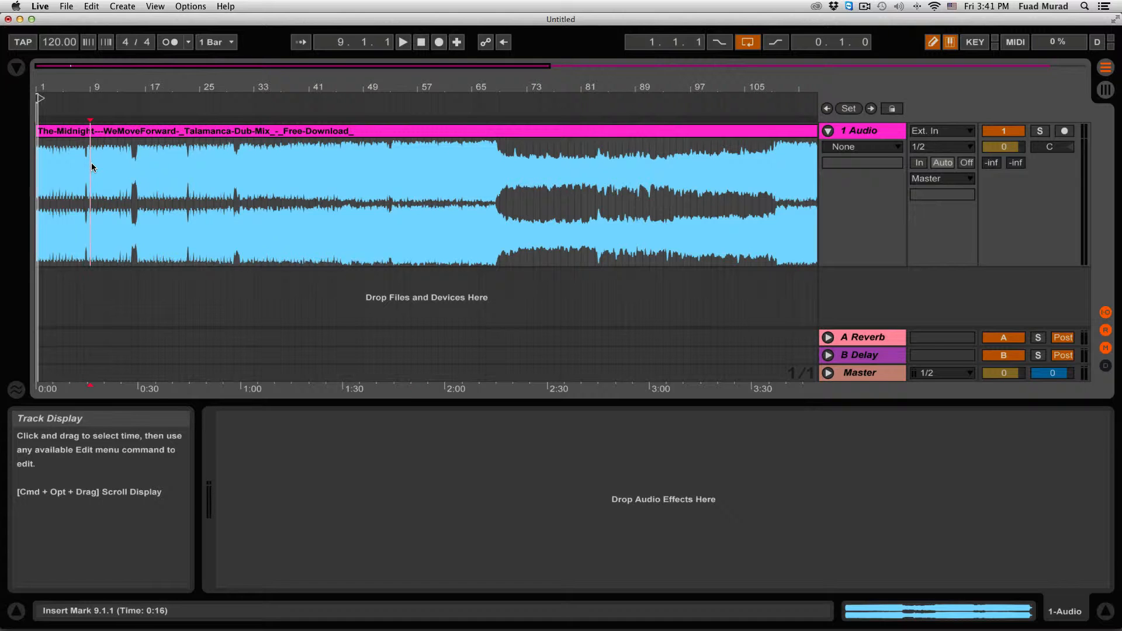
{"action": "key", "text": "space"}
{"action": "left_click", "coordinate": [54, 170]}
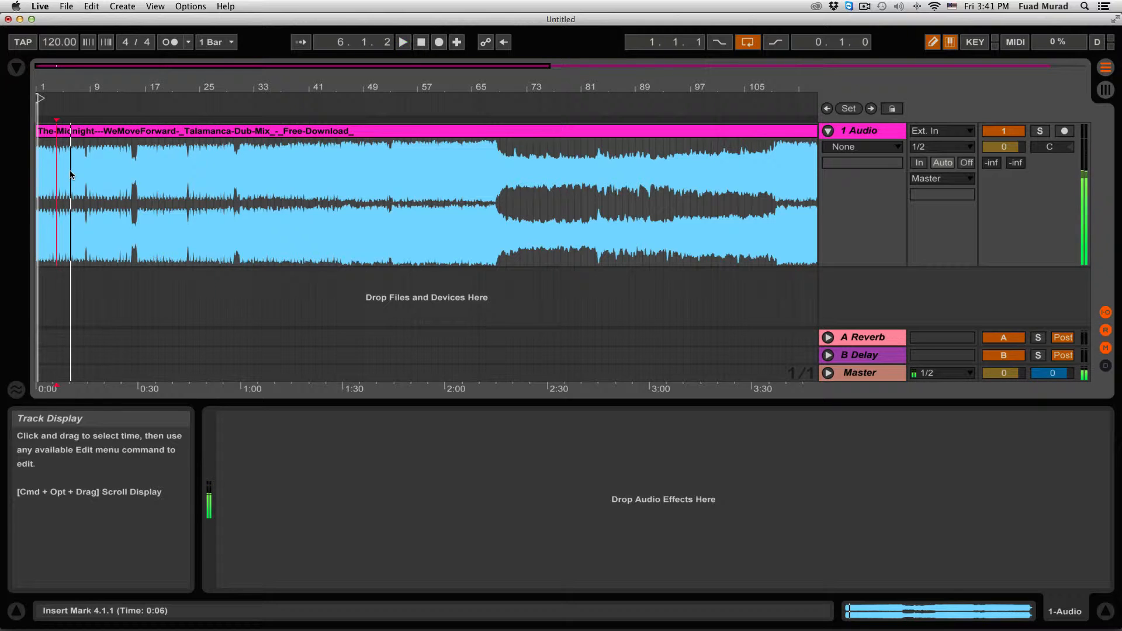
{"action": "key", "text": "space"}
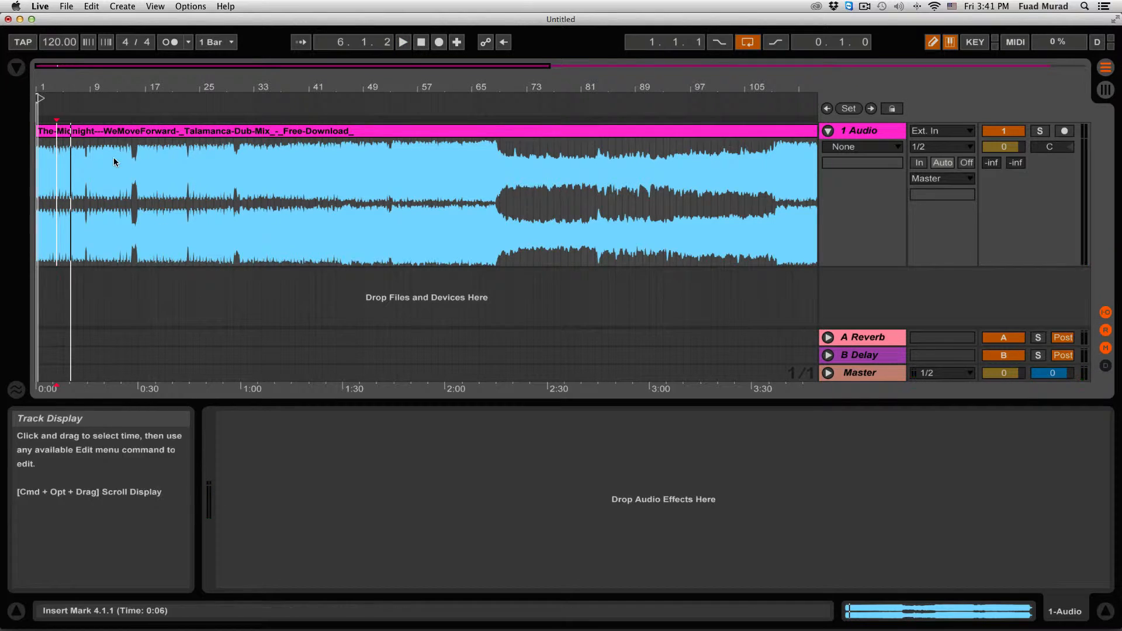
- Play the track from bar 111 to listen to the section where the beat returns after the long breakdown
{"action": "left_click_drag", "start_coordinate": [446, 86], "coordinate": [445, 41]}
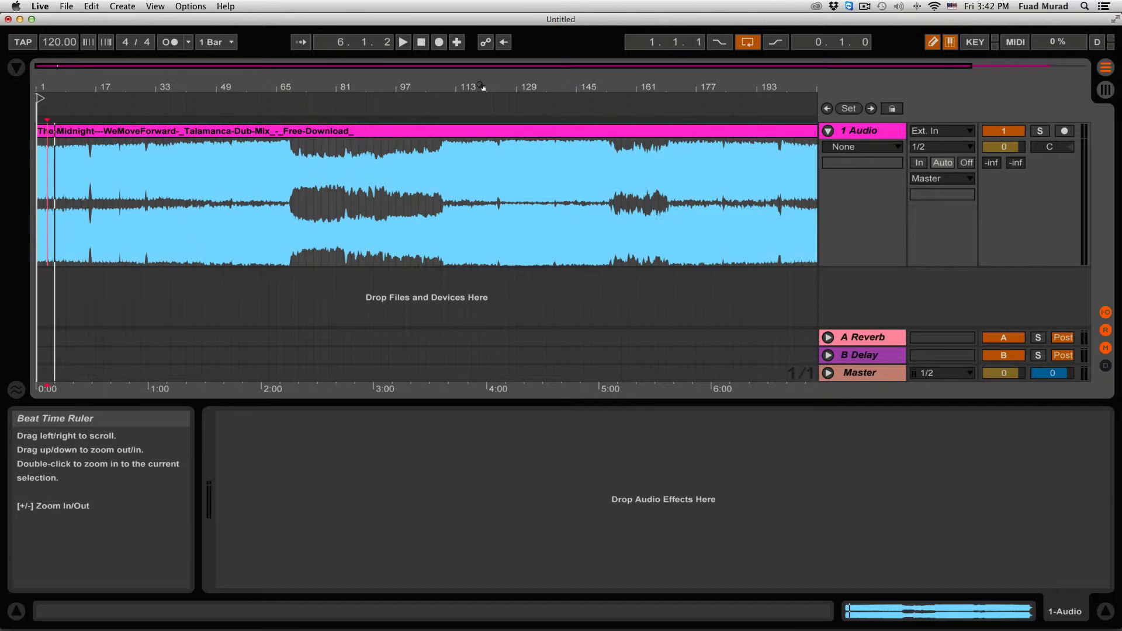
{"action": "left_click_drag", "start_coordinate": [480, 86], "coordinate": [480, 103]}
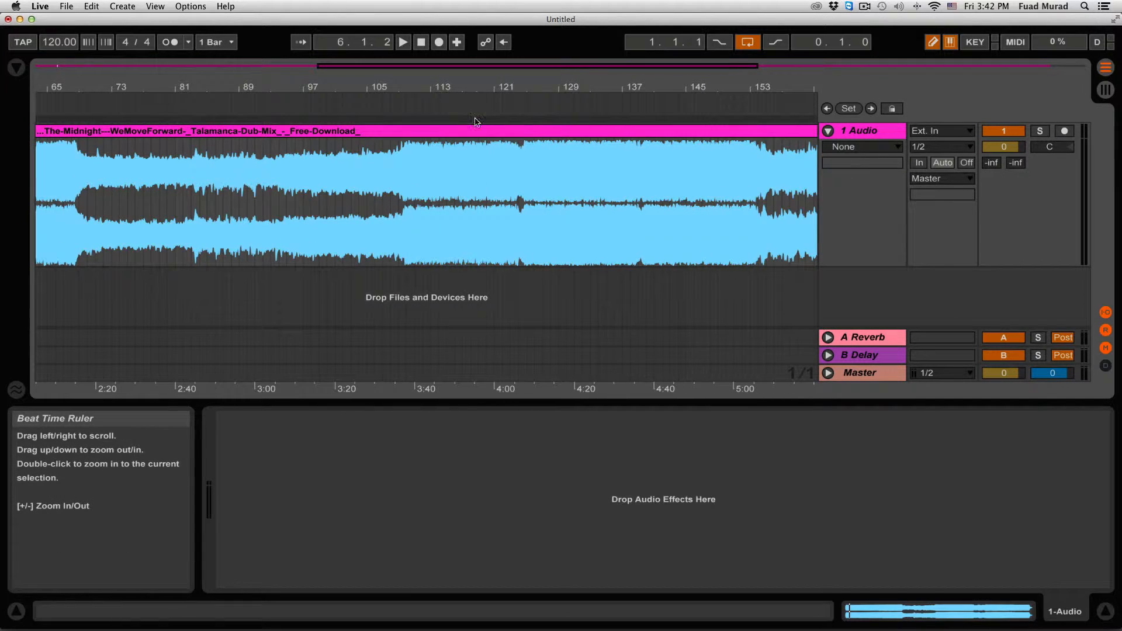
{"action": "left_click", "coordinate": [413, 173]}
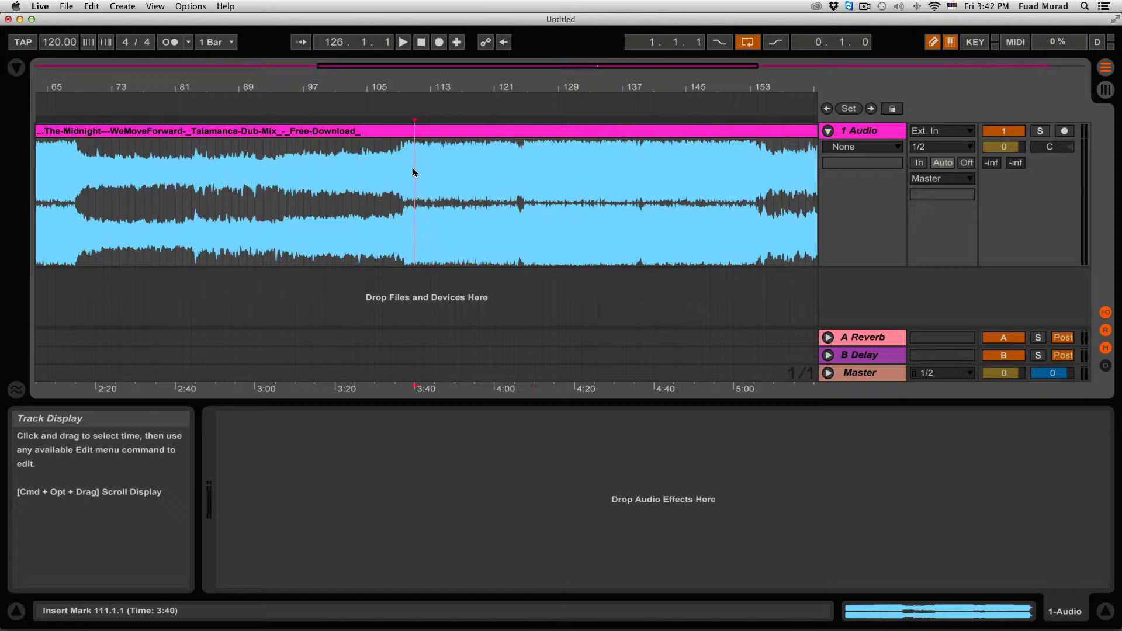
{"action": "scroll", "coordinate": [413, 173], "scroll_direction": "left", "scroll_amount": 3}
{"action": "scroll", "coordinate": [414, 169], "scroll_direction": "left", "scroll_amount": 5}
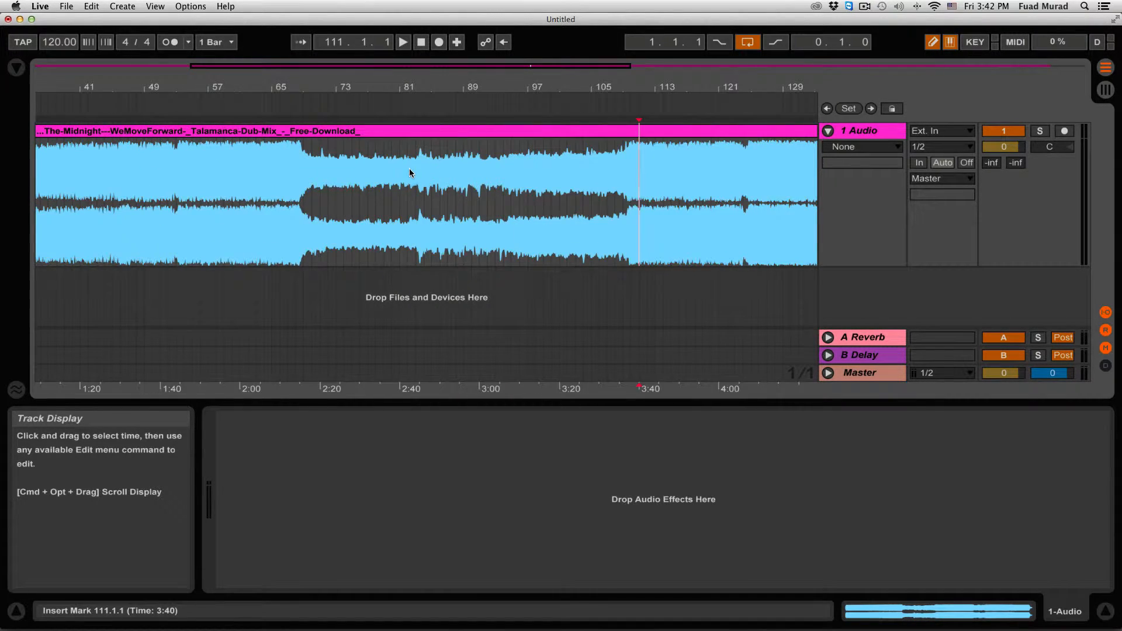
{"action": "key", "text": "space"}
{"action": "scroll", "coordinate": [392, 192], "scroll_direction": "right", "scroll_amount": 2}
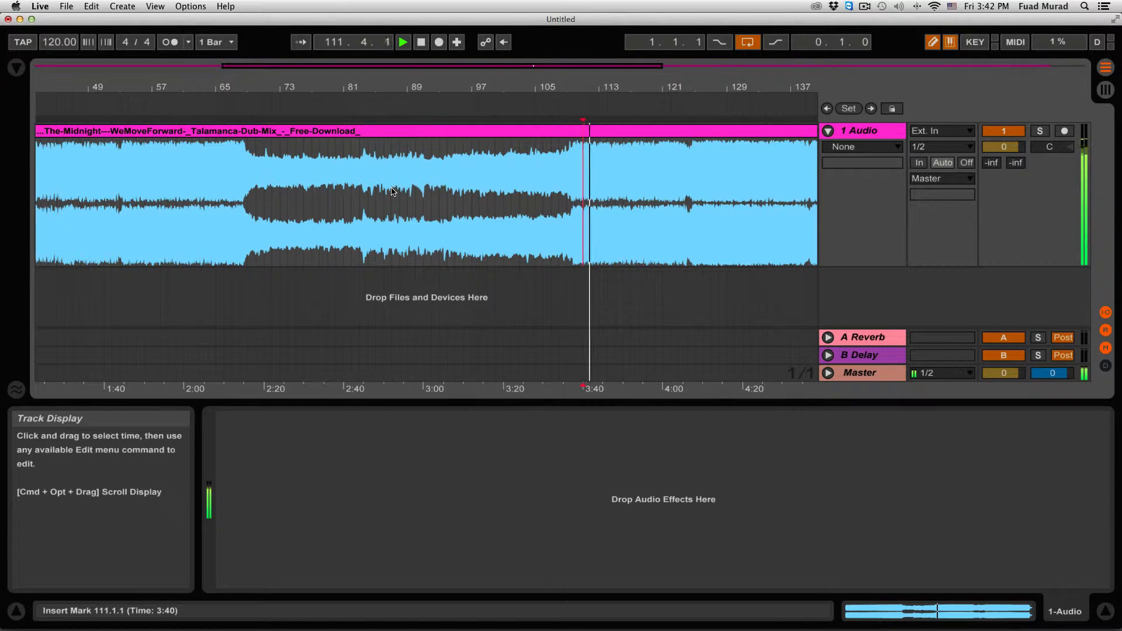
{"action": "scroll", "coordinate": [392, 192], "scroll_direction": "right", "scroll_amount": 4}
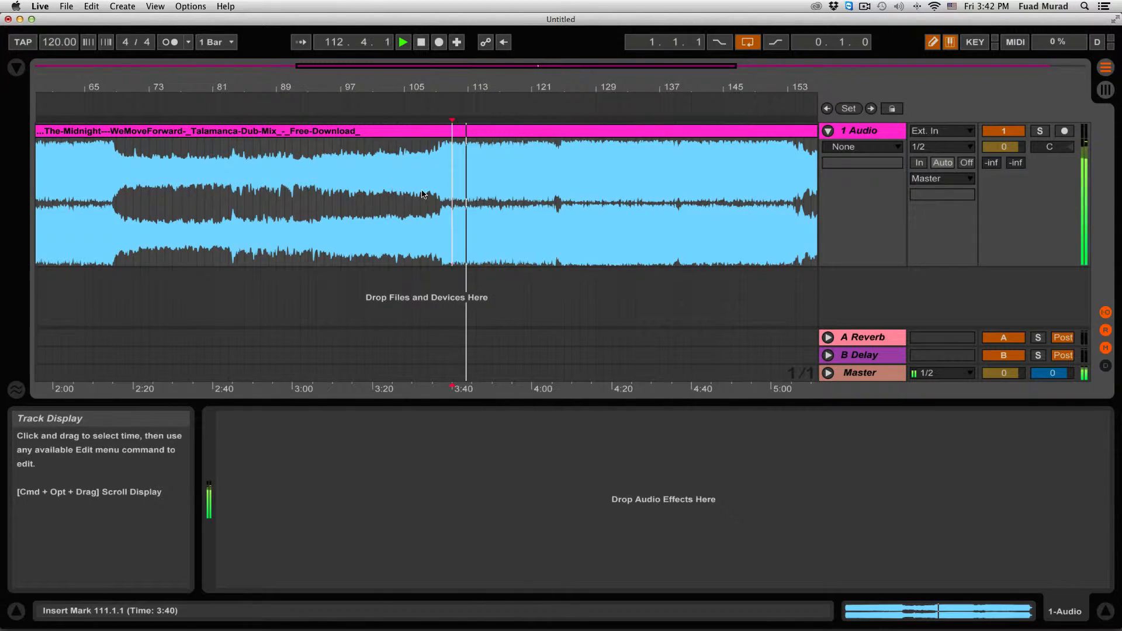
{"action": "scroll", "coordinate": [415, 185], "scroll_direction": "right", "scroll_amount": 2}
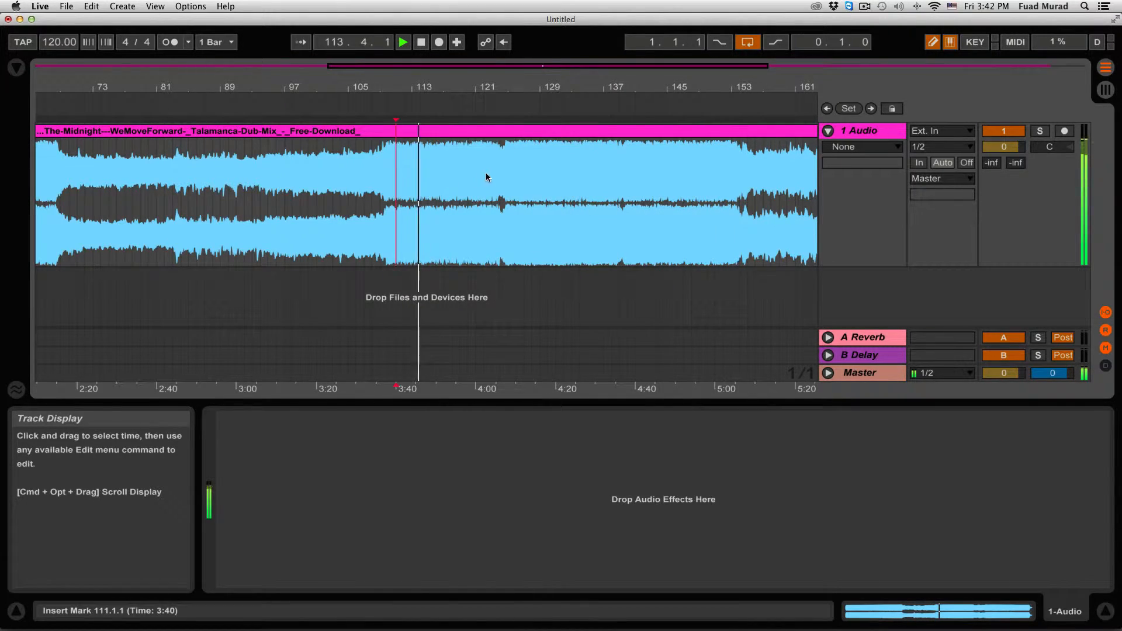
{"action": "left_click_drag", "start_coordinate": [456, 74], "coordinate": [454, 81]}
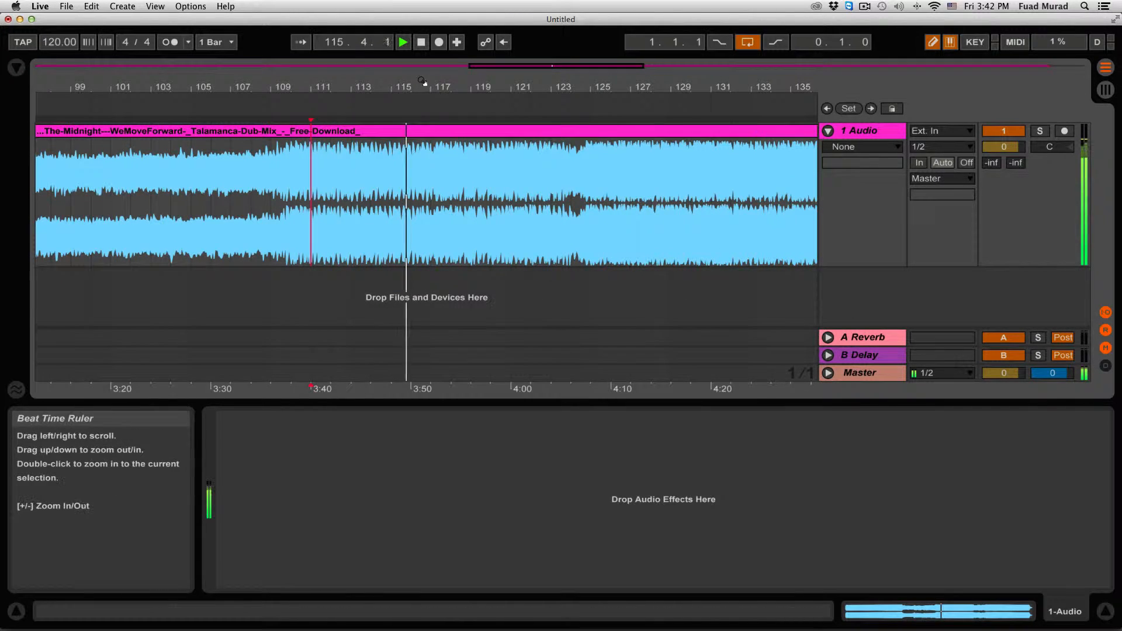
{"action": "left_click_drag", "start_coordinate": [427, 86], "coordinate": [425, 82]}
{"action": "scroll", "coordinate": [413, 164], "scroll_direction": "left", "scroll_amount": 3}
{"action": "scroll", "coordinate": [414, 163], "scroll_direction": "left", "scroll_amount": 2}
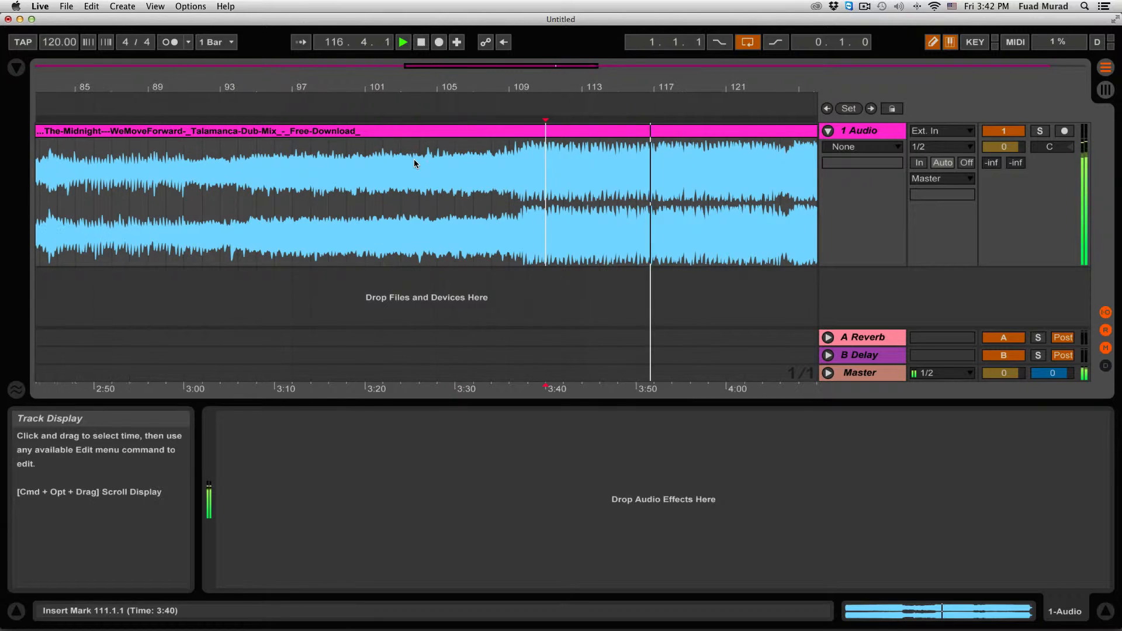
{"action": "scroll", "coordinate": [421, 167], "scroll_direction": "right", "scroll_amount": 1}
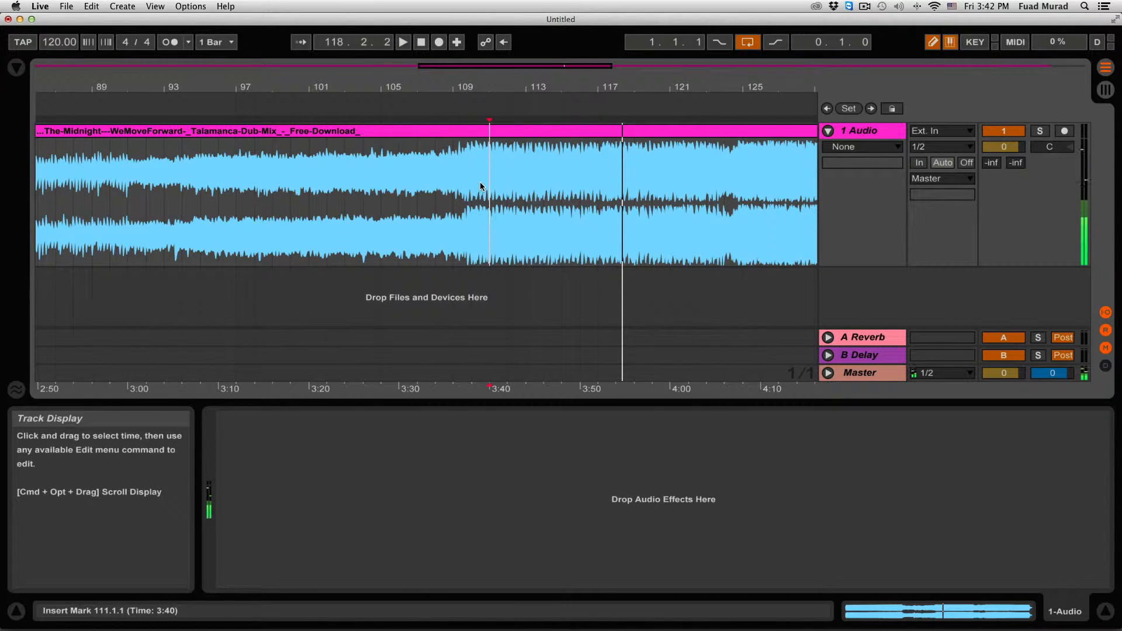
- Increase the audio track's height around bar 111 and turn off the arrangement grid
{"action": "left_click_drag", "start_coordinate": [526, 85], "coordinate": [527, 93]}
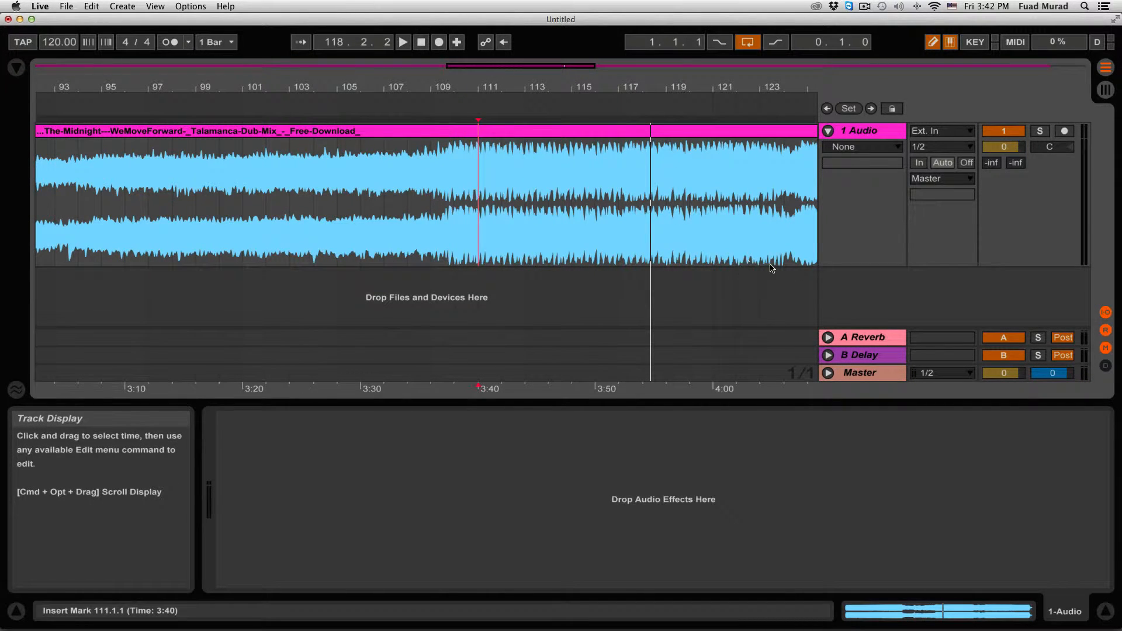
{"action": "left_click_drag", "start_coordinate": [828, 264], "coordinate": [828, 313]}
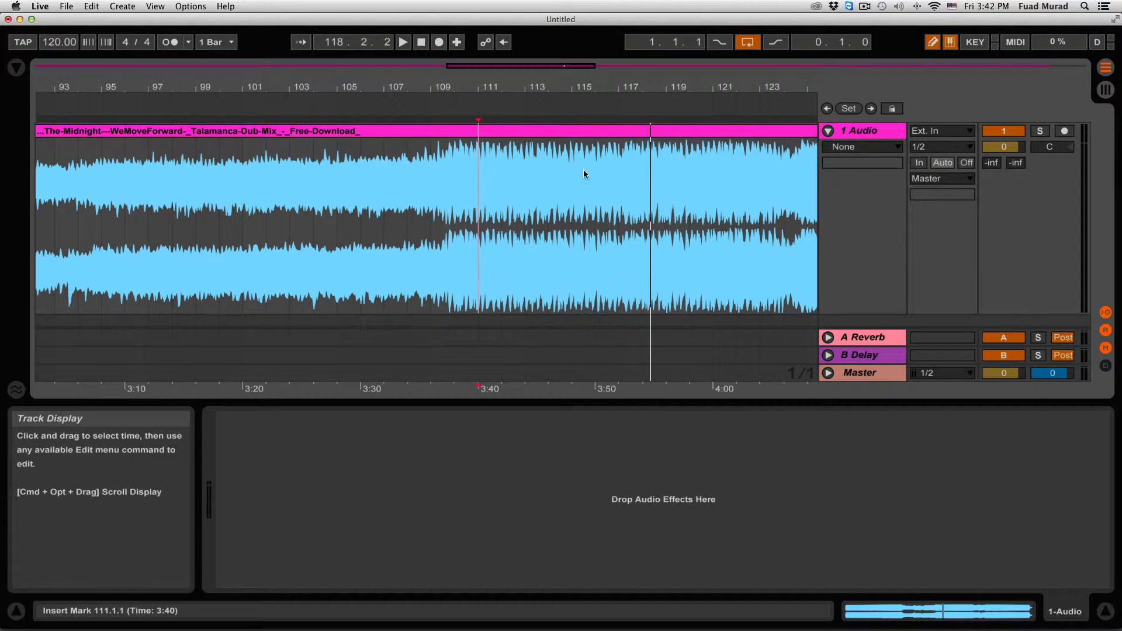
{"action": "left_click_drag", "start_coordinate": [503, 86], "coordinate": [607, 101]}
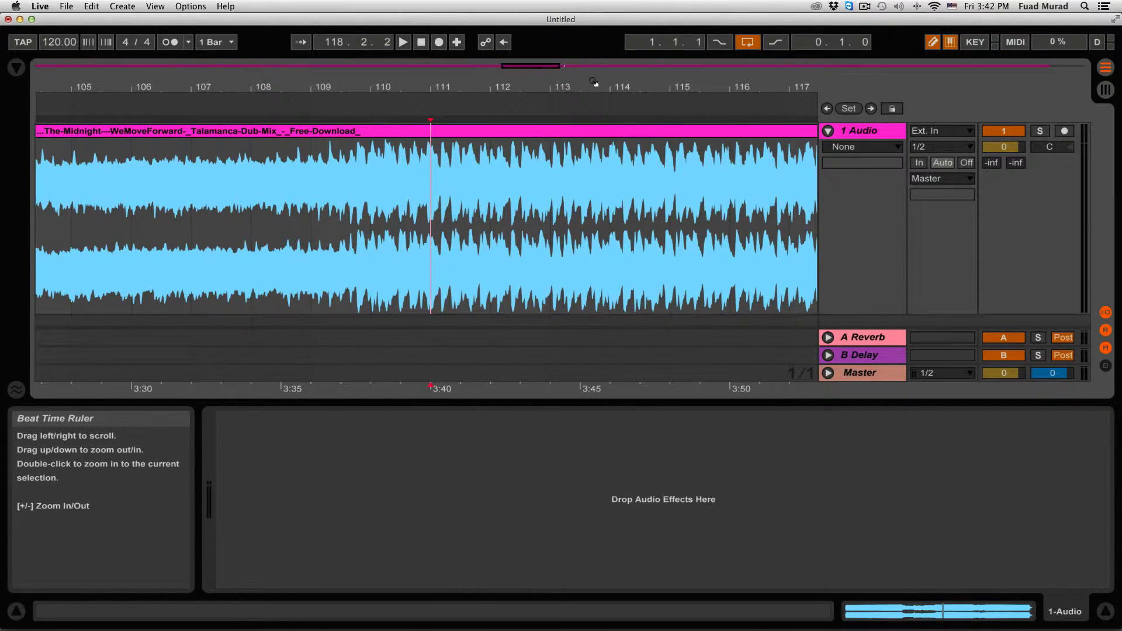
{"action": "left_click_drag", "start_coordinate": [499, 85], "coordinate": [526, 83]}
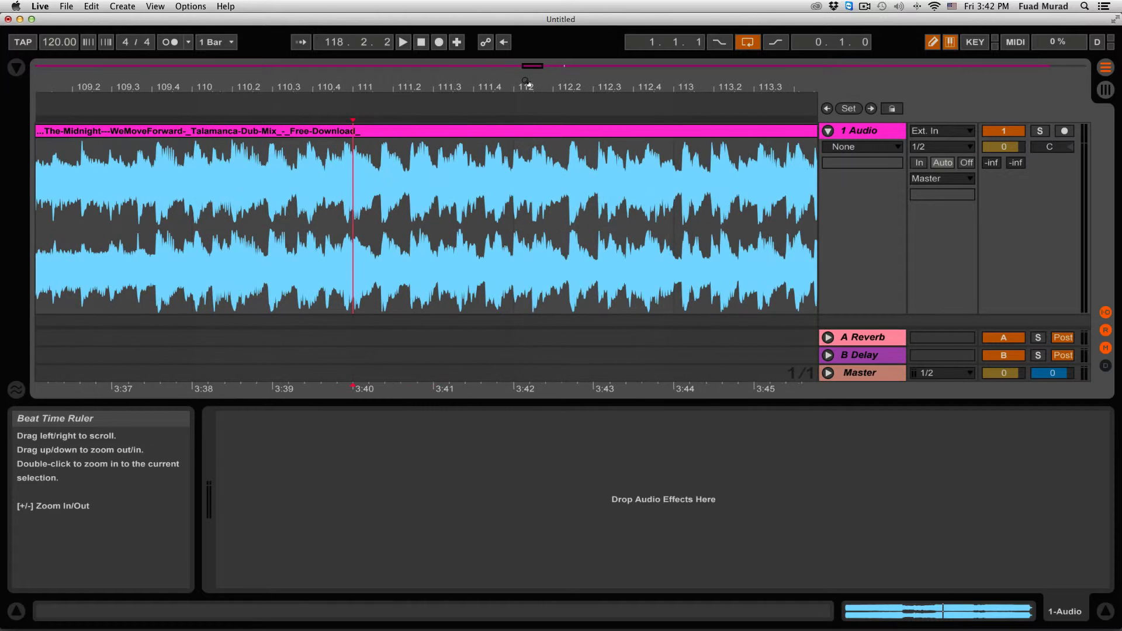
{"action": "left_click_drag", "start_coordinate": [454, 85], "coordinate": [510, 85]}
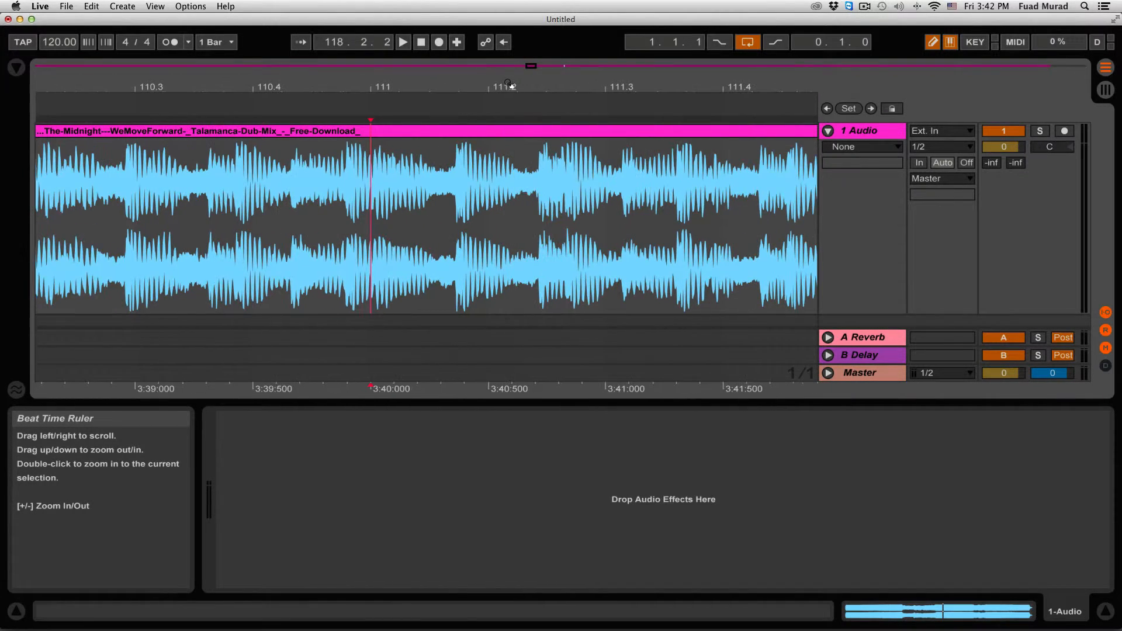
{"action": "right_click", "coordinate": [503, 169]}
{"action": "left_click", "coordinate": [526, 476]}
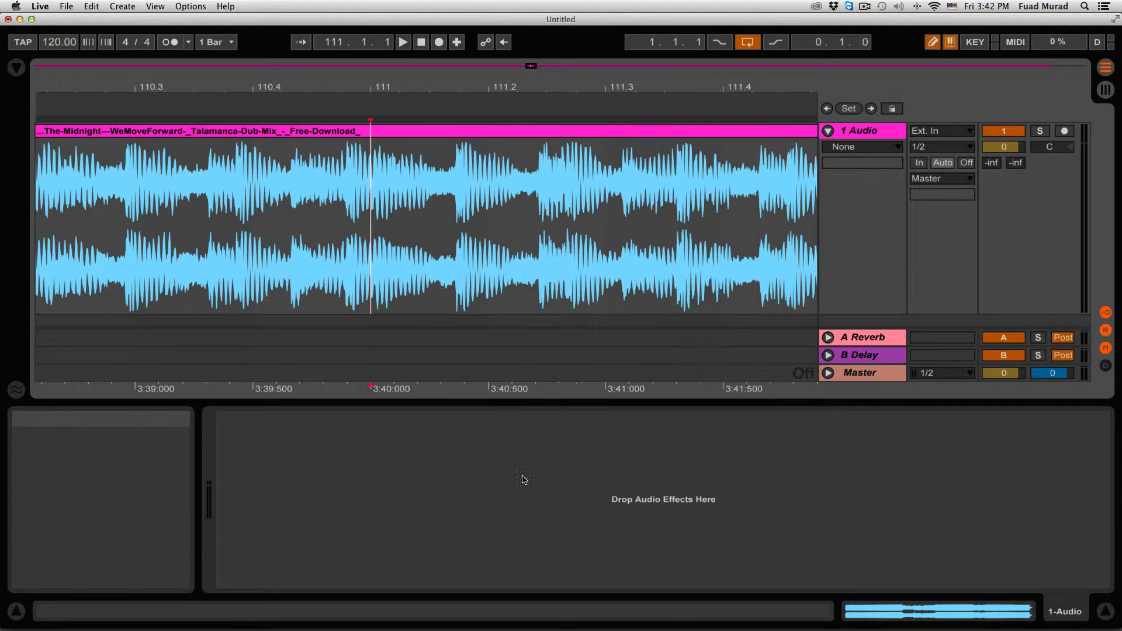
- Try the insert marker on successive waveform peaks between 111.1 and 111.3 to compare possible beats
{"action": "left_click", "coordinate": [457, 199]}
{"action": "left_click_drag", "start_coordinate": [559, 203], "coordinate": [564, 202]}
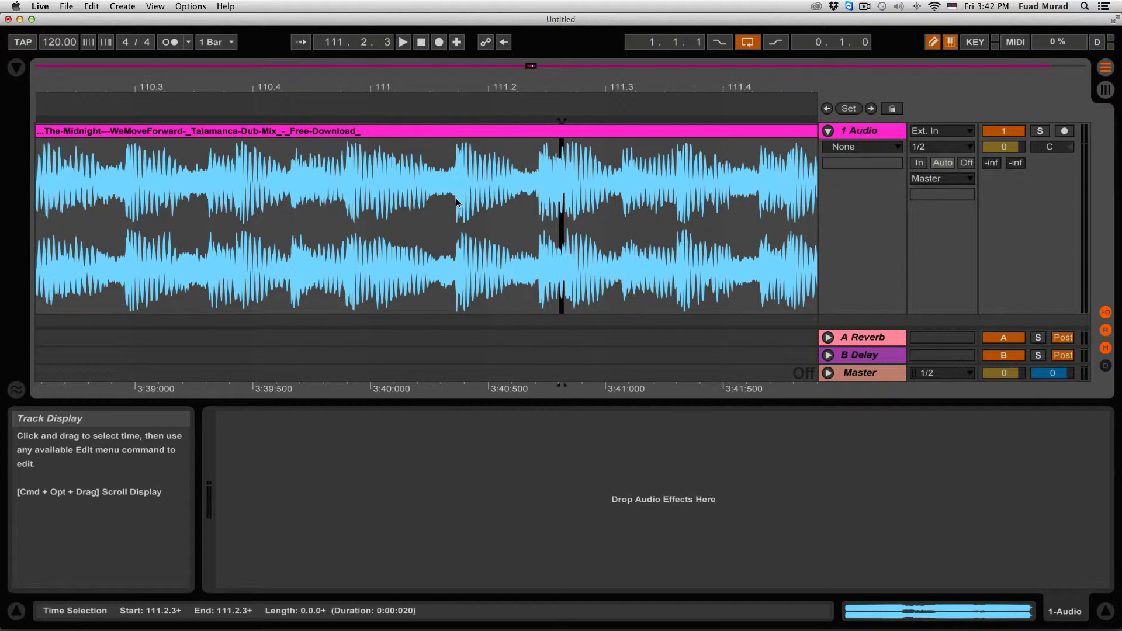
{"action": "left_click", "coordinate": [457, 199]}
{"action": "left_click", "coordinate": [561, 202]}
{"action": "left_click", "coordinate": [631, 203]}
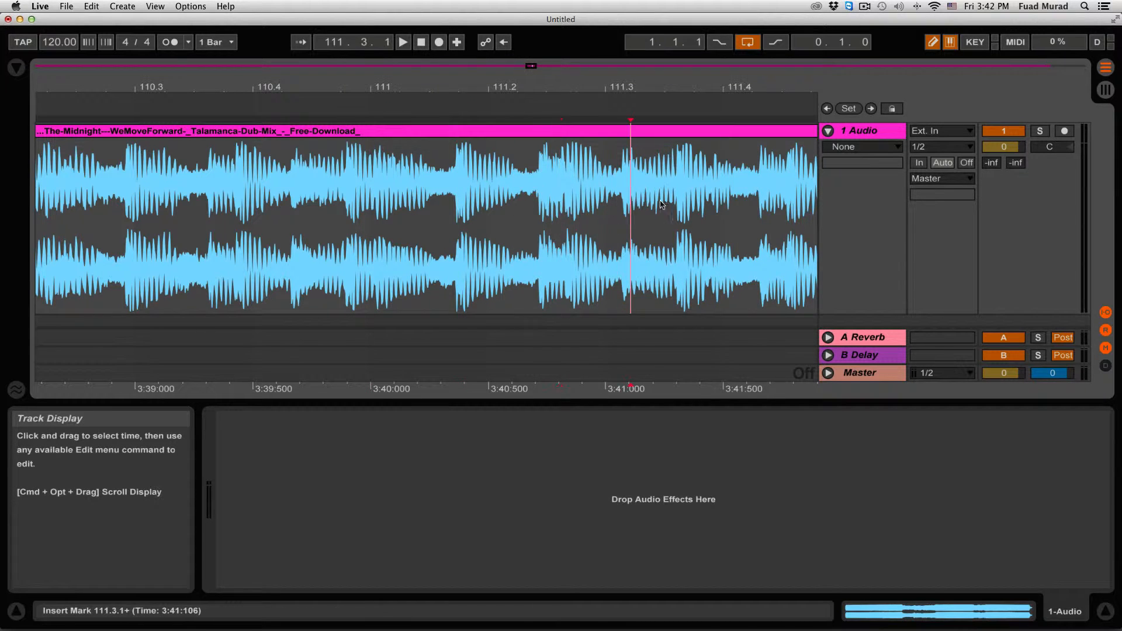
{"action": "left_click", "coordinate": [451, 204]}
- Put the insert marker on the waveform peak at 3:40:367 and audition that hit repeatedly
{"action": "left_click_drag", "start_coordinate": [456, 86], "coordinate": [457, 138]}
{"action": "left_click", "coordinate": [481, 153]}
{"action": "left_click_drag", "start_coordinate": [479, 91], "coordinate": [421, 56]}
{"action": "left_click", "coordinate": [479, 147]}
{"action": "key", "text": "space"}
{"action": "key", "text": "space"}
{"action": "key", "text": "space"}
{"action": "key", "text": "space"}
{"action": "key", "text": "space"}
{"action": "key", "text": "space"}
{"action": "key", "text": "space"}
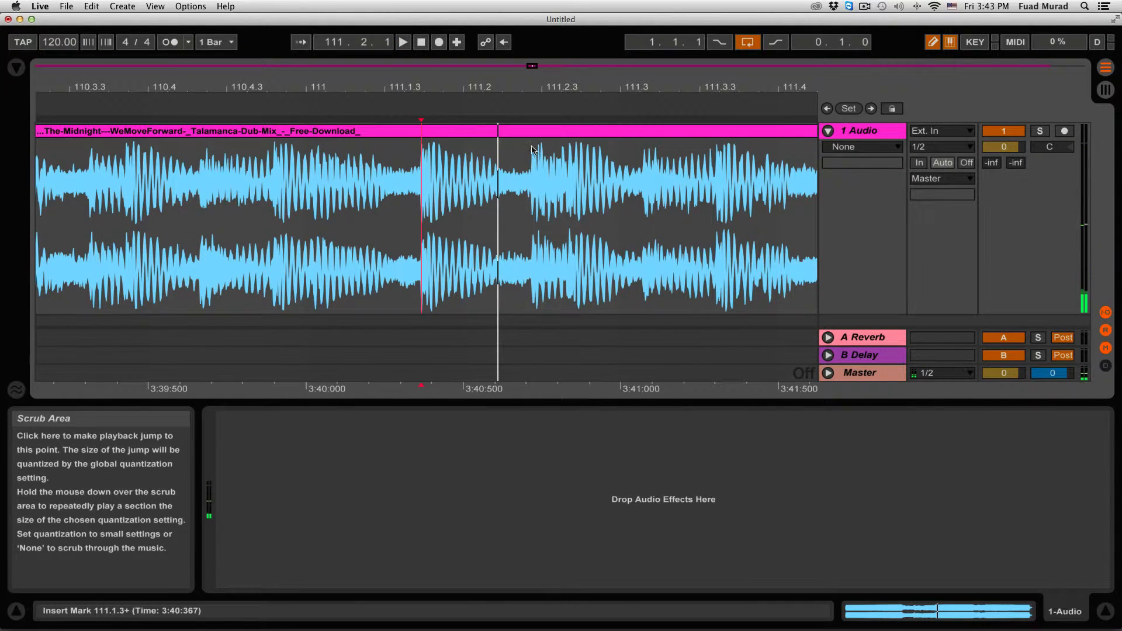
- Audition the next hit repeatedly with the insert marker at 3:40:720
{"action": "left_click", "coordinate": [537, 161]}
{"action": "key", "text": "space"}
{"action": "key", "text": "space"}
{"action": "key", "text": "space"}
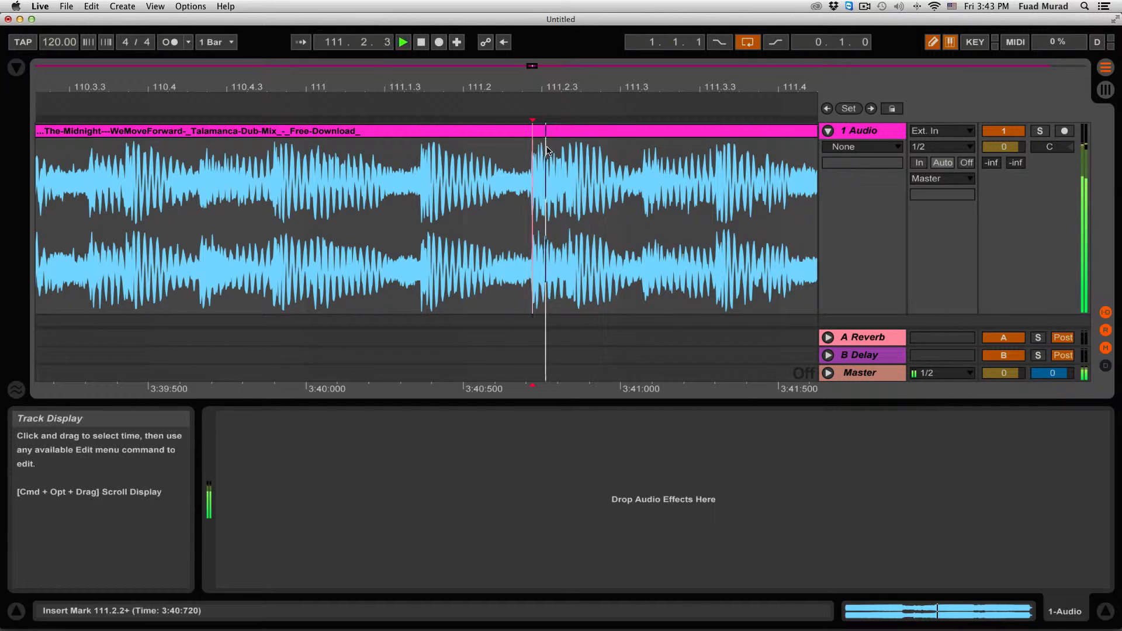
{"action": "key", "text": "space"}
{"action": "key", "text": "space"}
{"action": "key", "text": "space"}
{"action": "key", "text": "space"}
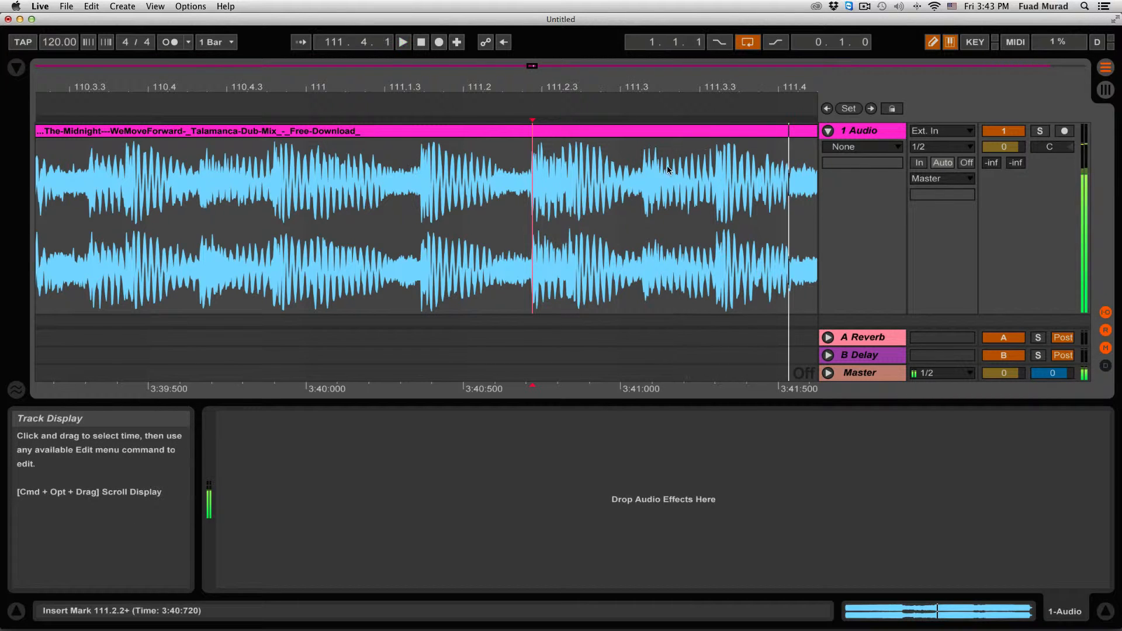
{"action": "key", "text": "space"}
{"action": "key", "text": "space"}
- Audition the lead-in to the beat repeatedly from 3:39:763
{"action": "left_click", "coordinate": [231, 168]}
{"action": "key", "text": "space"}
{"action": "key", "text": "space"}
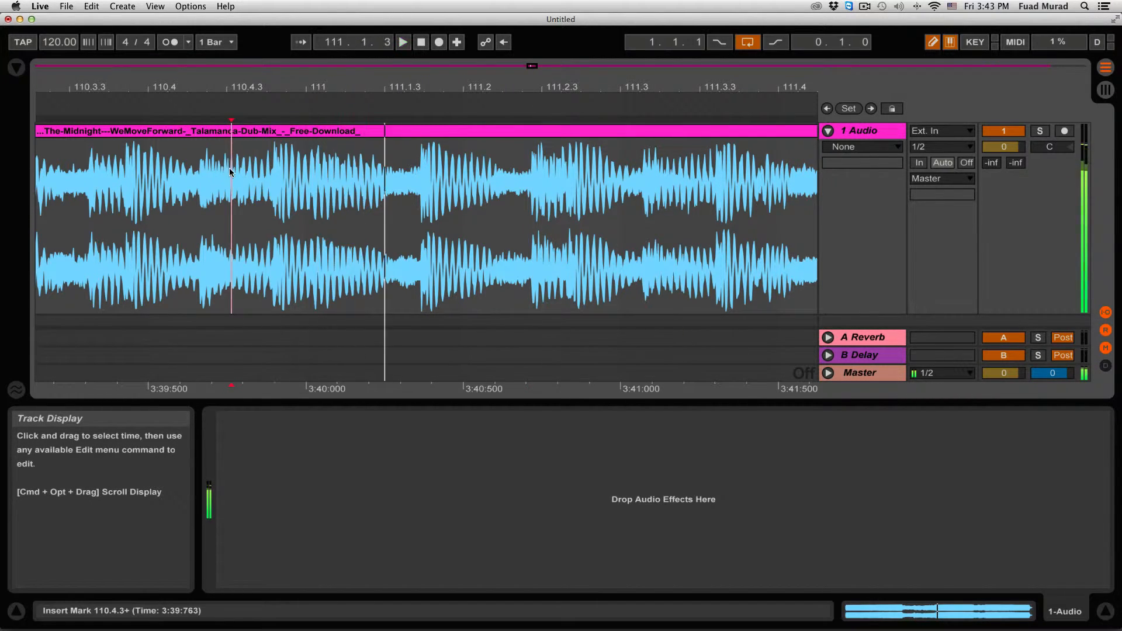
{"action": "key", "text": "space"}
{"action": "key", "text": "space"}
{"action": "left_click_drag", "start_coordinate": [362, 87], "coordinate": [362, 77]}
{"action": "key", "text": "space"}
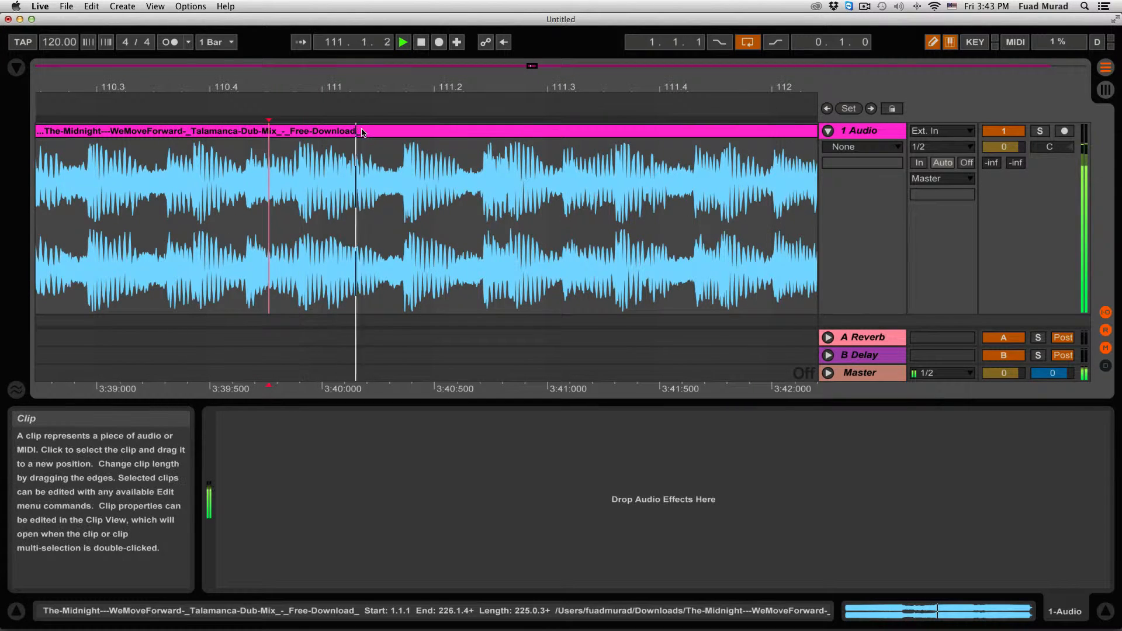
{"action": "key", "text": "space"}
{"action": "key", "text": "space"}
{"action": "key", "text": "space"}
{"action": "key", "text": "space"}
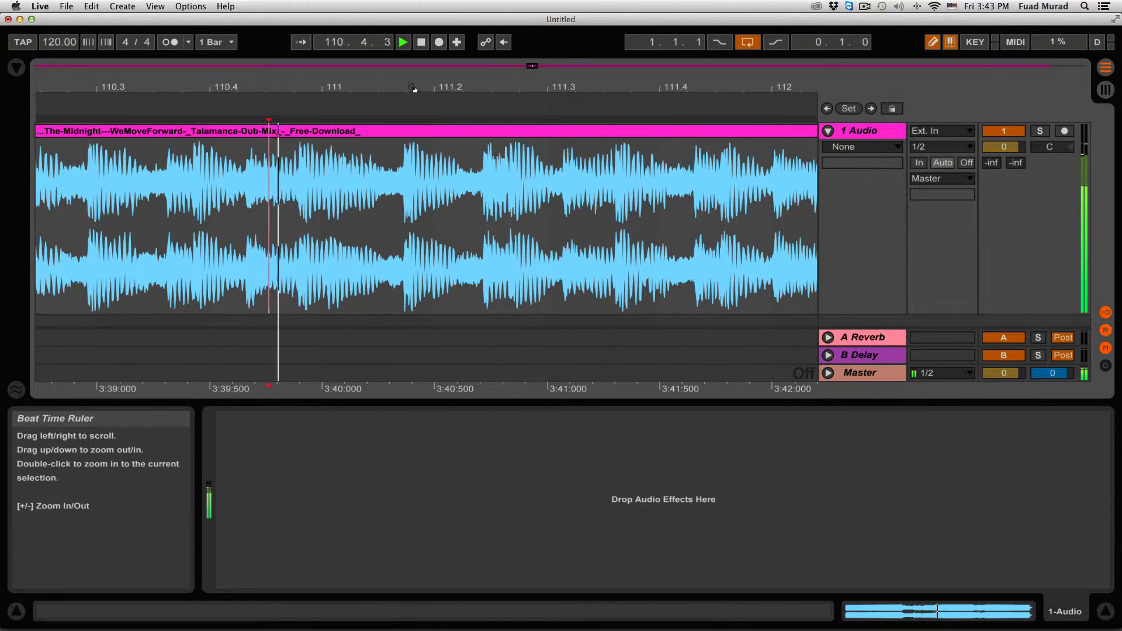
{"action": "key", "text": "space"}
- Place the insert marker exactly on the kick's transient at 3:40:367 and check it with short playbacks
{"action": "left_click_drag", "start_coordinate": [412, 89], "coordinate": [412, 111]}
{"action": "left_click", "coordinate": [383, 146]}
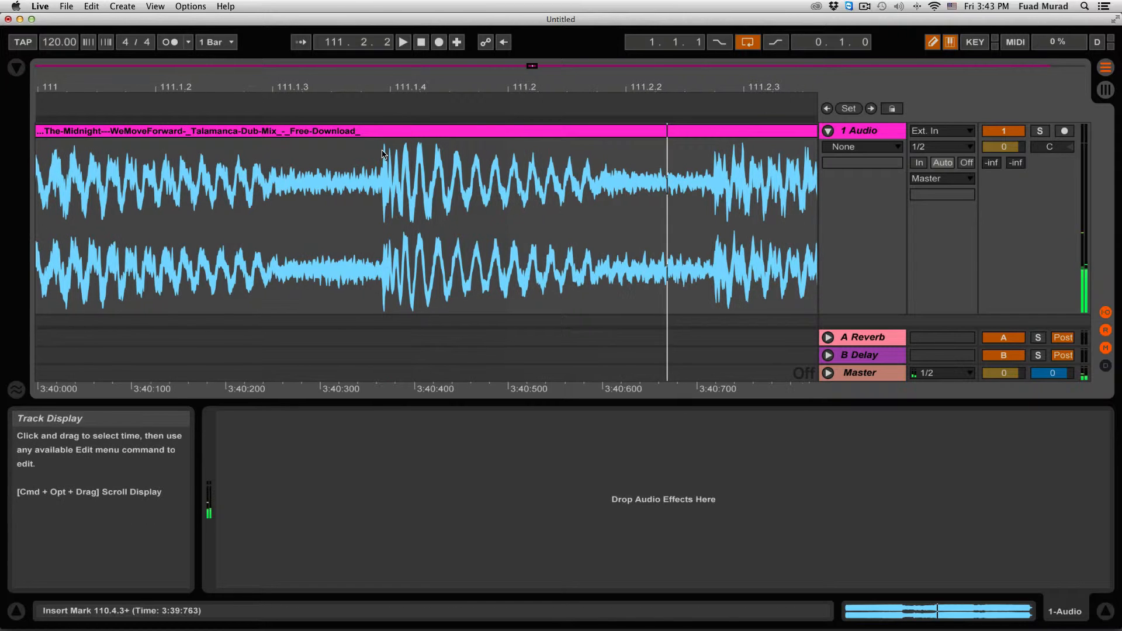
{"action": "key", "text": "space"}
{"action": "key", "text": "space"}
{"action": "key", "text": "space"}
{"action": "key", "text": "space"}
{"action": "key", "text": "space"}
{"action": "key", "text": "space"}
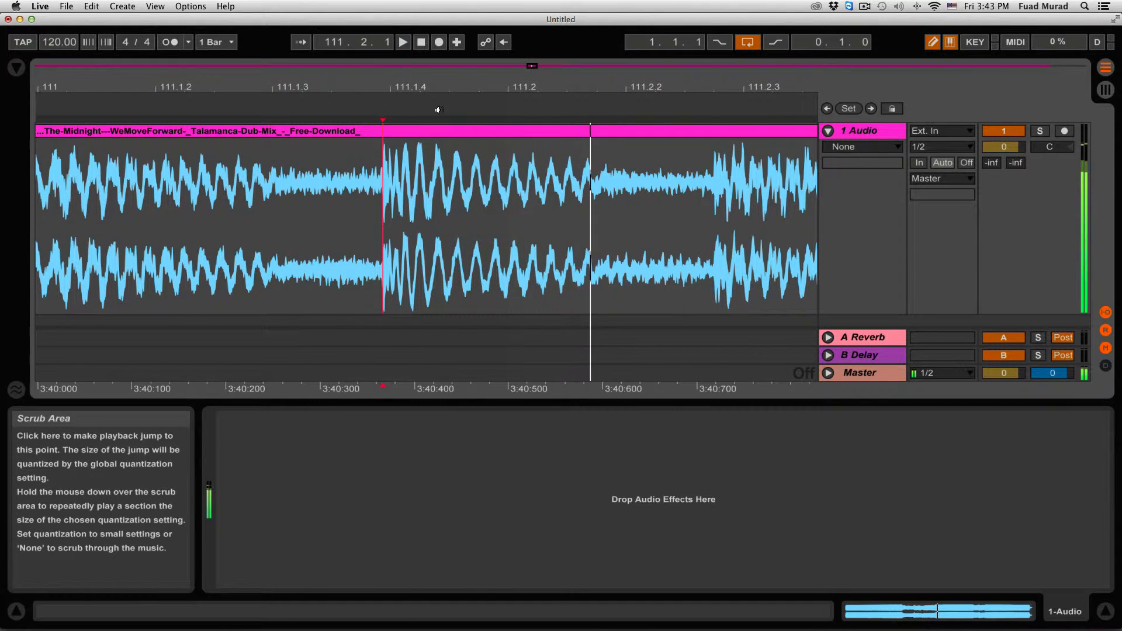
{"action": "left_click_drag", "start_coordinate": [455, 89], "coordinate": [424, 92]}
{"action": "key", "text": "space"}
{"action": "key", "text": "space"}
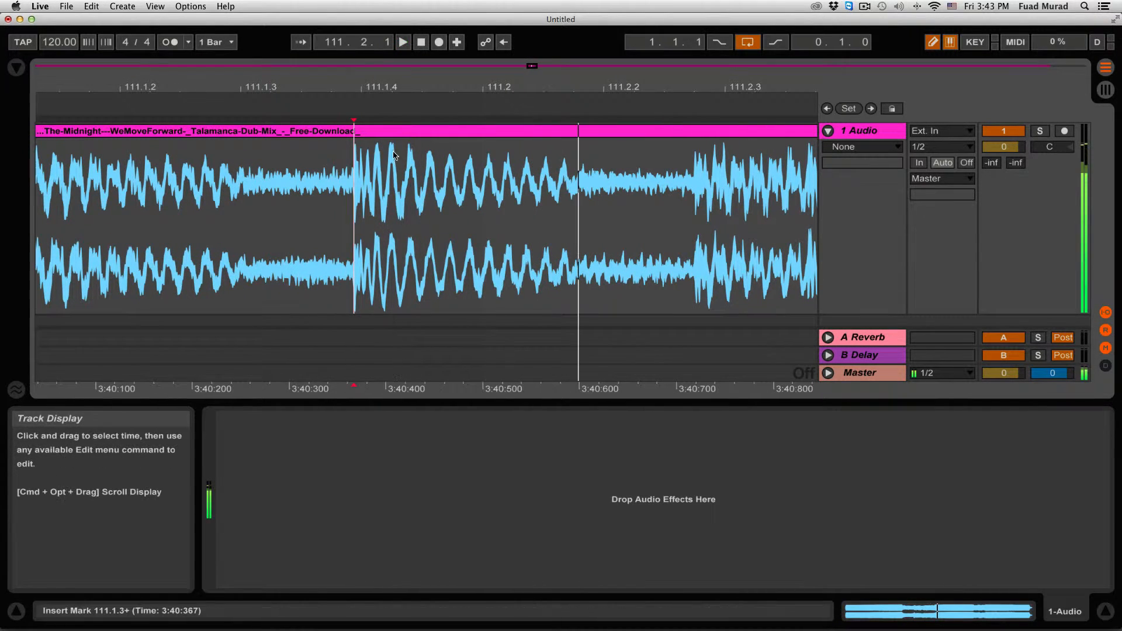
{"action": "key", "text": "space"}
- Play a longer passage from the marked kick and restart it to check that it is the downbeat
{"action": "left_click_drag", "start_coordinate": [646, 90], "coordinate": [381, 85]}
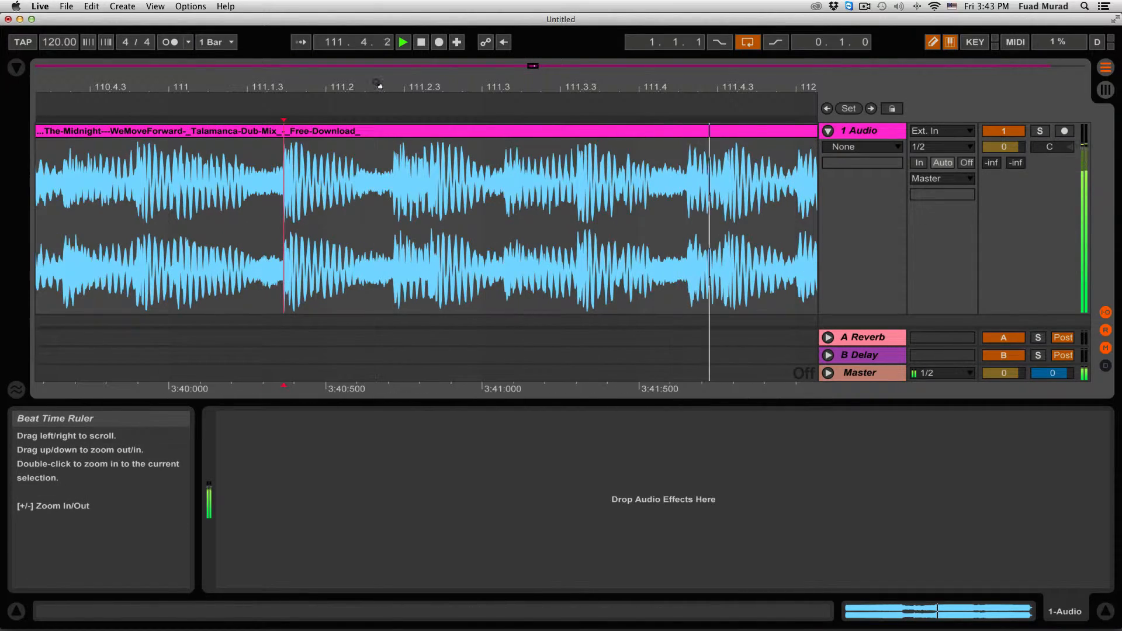
{"action": "scroll", "coordinate": [481, 133], "scroll_direction": "right", "scroll_amount": 3}
{"action": "left_click_drag", "start_coordinate": [503, 85], "coordinate": [221, 77]}
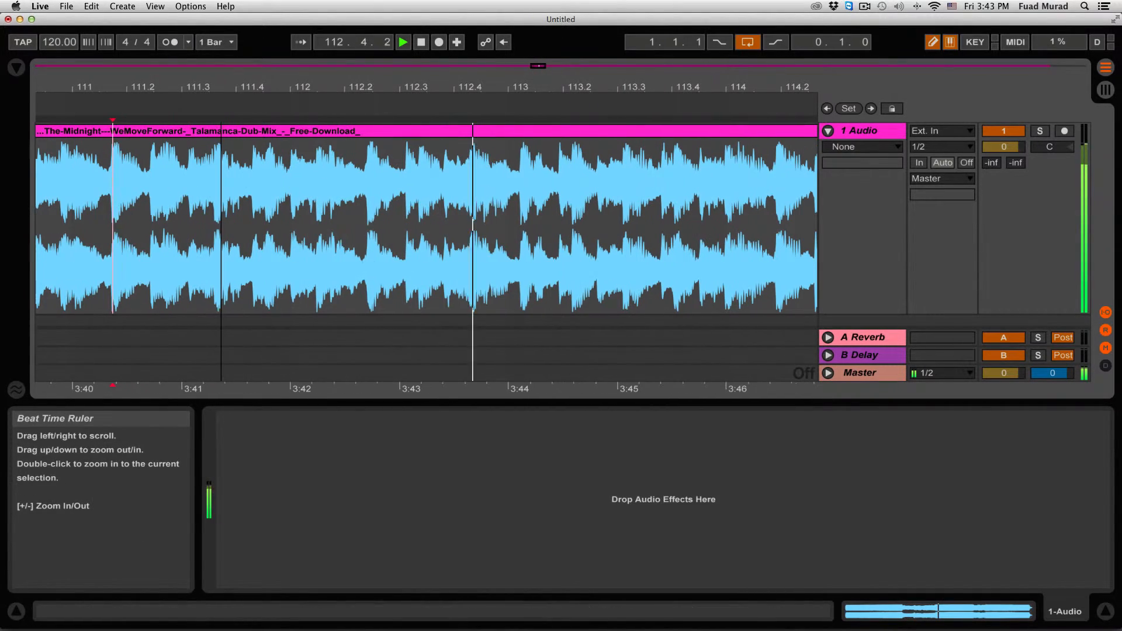
{"action": "key", "text": "space"}
{"action": "key", "text": "space"}
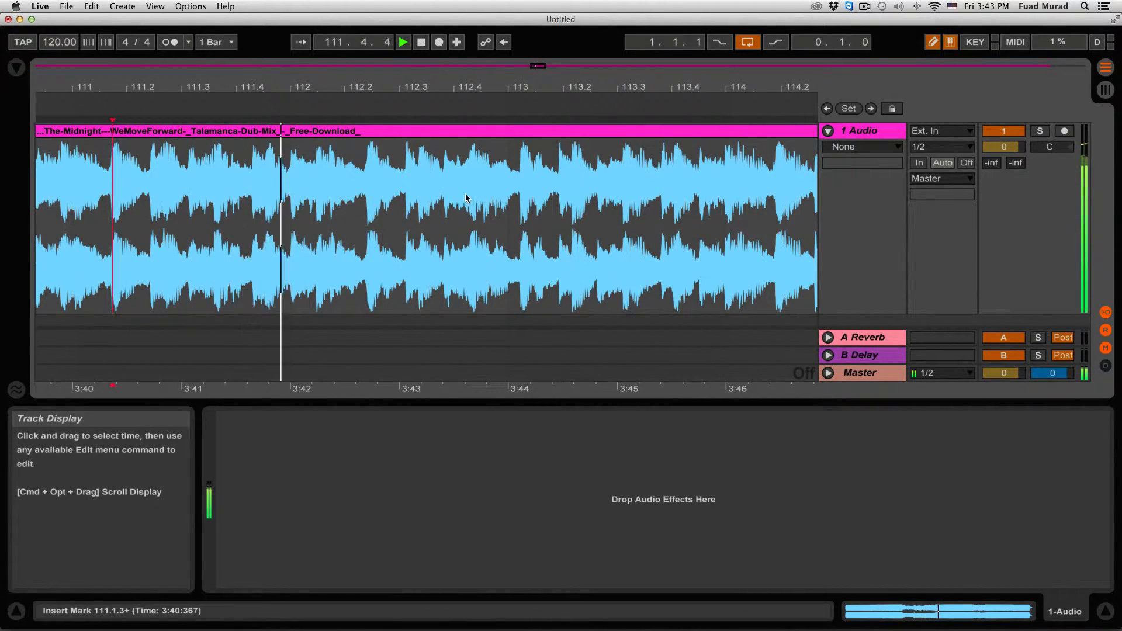
- Audition the kick near bar 112.3 with short playbacks from 3:43:167 and from 3:43:117
{"action": "key", "text": "space"}
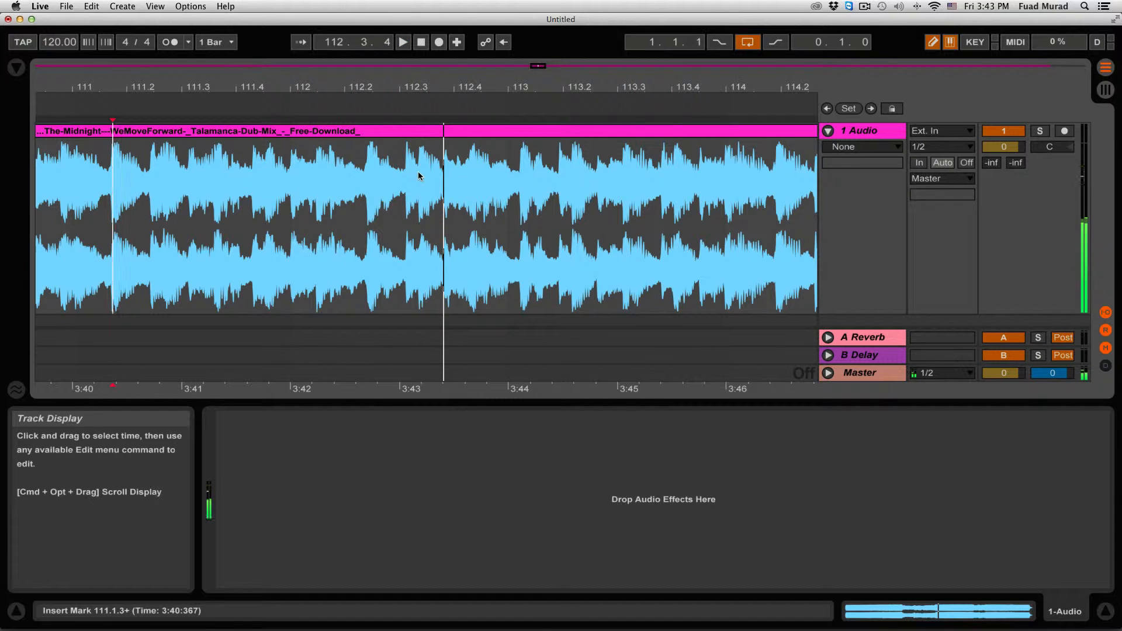
{"action": "left_click", "coordinate": [420, 176]}
{"action": "key", "text": "space"}
{"action": "left_click_drag", "start_coordinate": [429, 88], "coordinate": [421, 161]}
{"action": "key", "text": "space"}
{"action": "left_click", "coordinate": [359, 168]}
{"action": "key", "text": "space"}
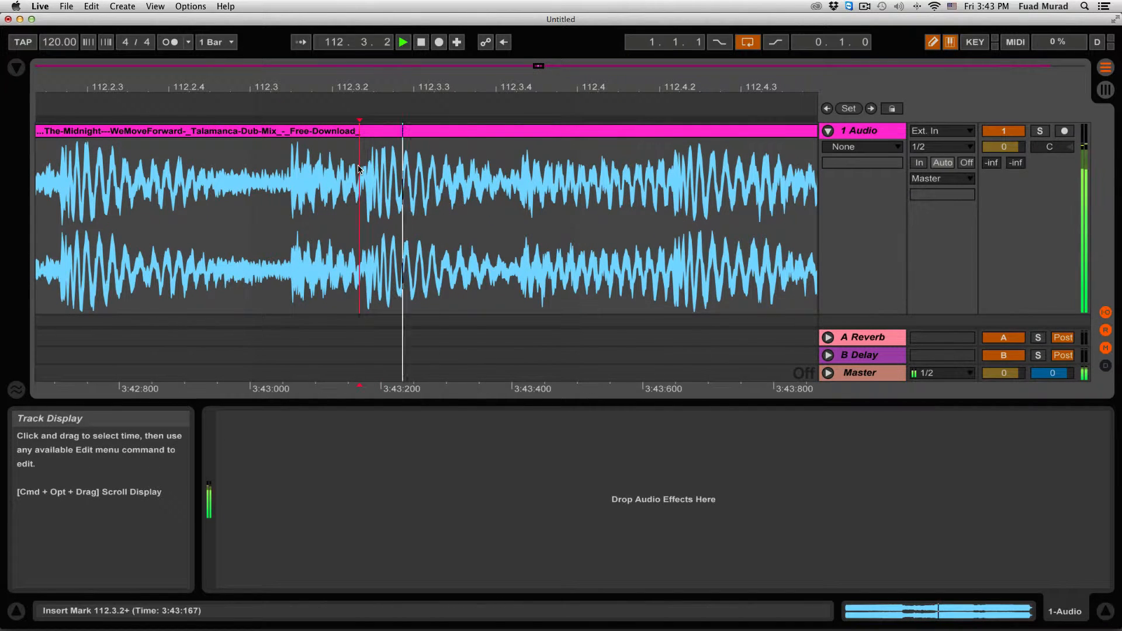
{"action": "left_click", "coordinate": [326, 170]}
{"action": "key", "text": "space"}
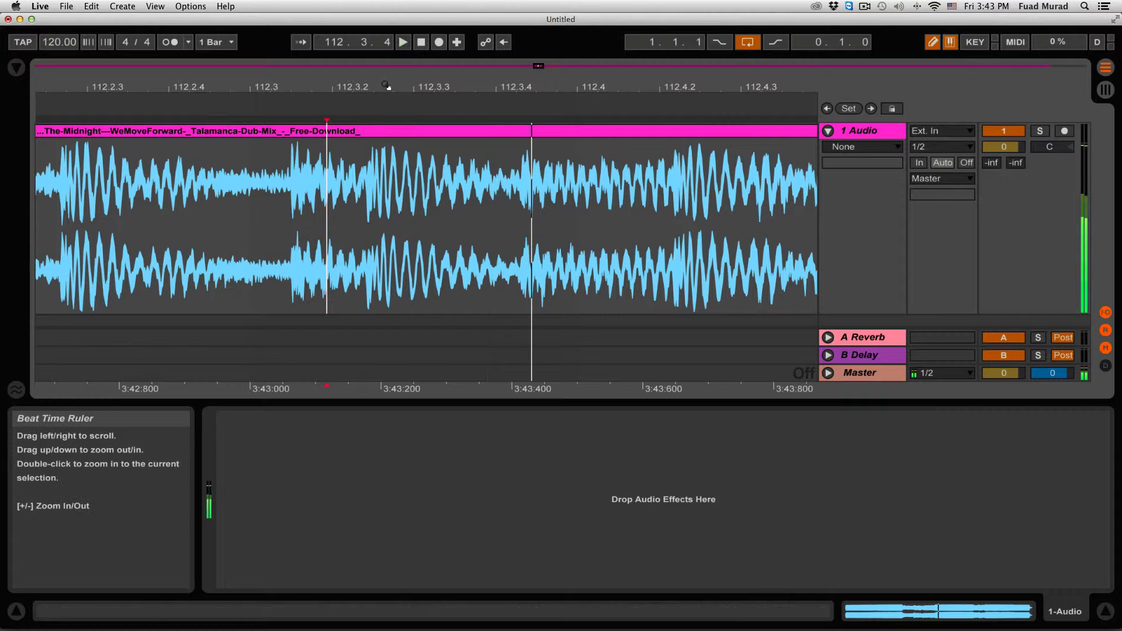
- Place the insert marker exactly on the kick's transient at 3:43:180 and split the clip there
{"action": "left_click_drag", "start_coordinate": [387, 86], "coordinate": [399, 164]}
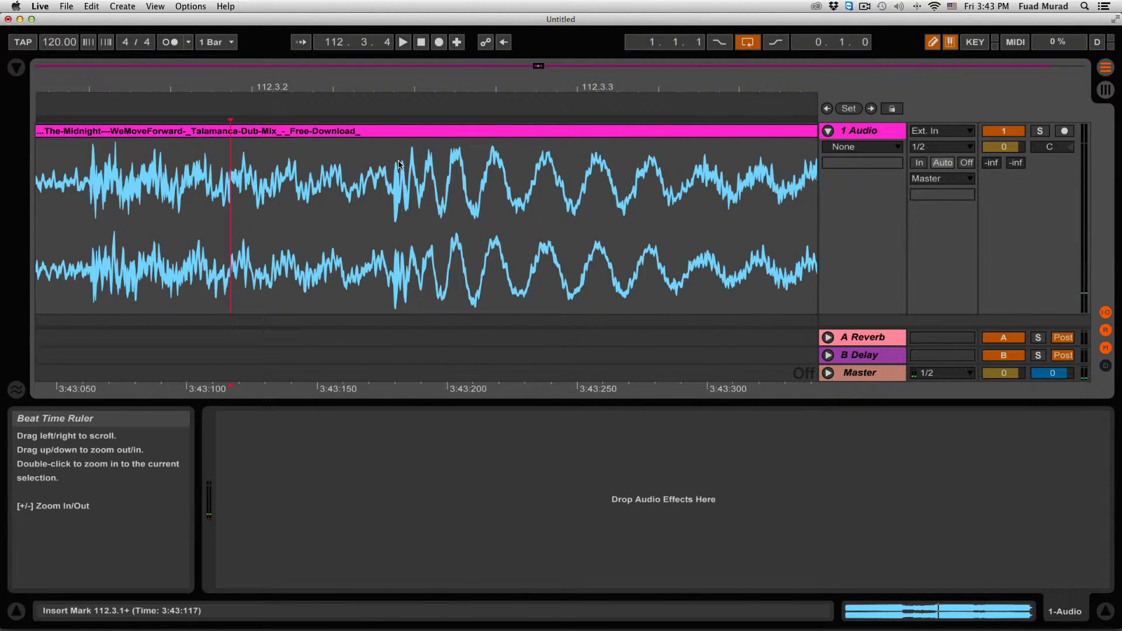
{"action": "left_click", "coordinate": [391, 160]}
{"action": "key", "text": "space"}
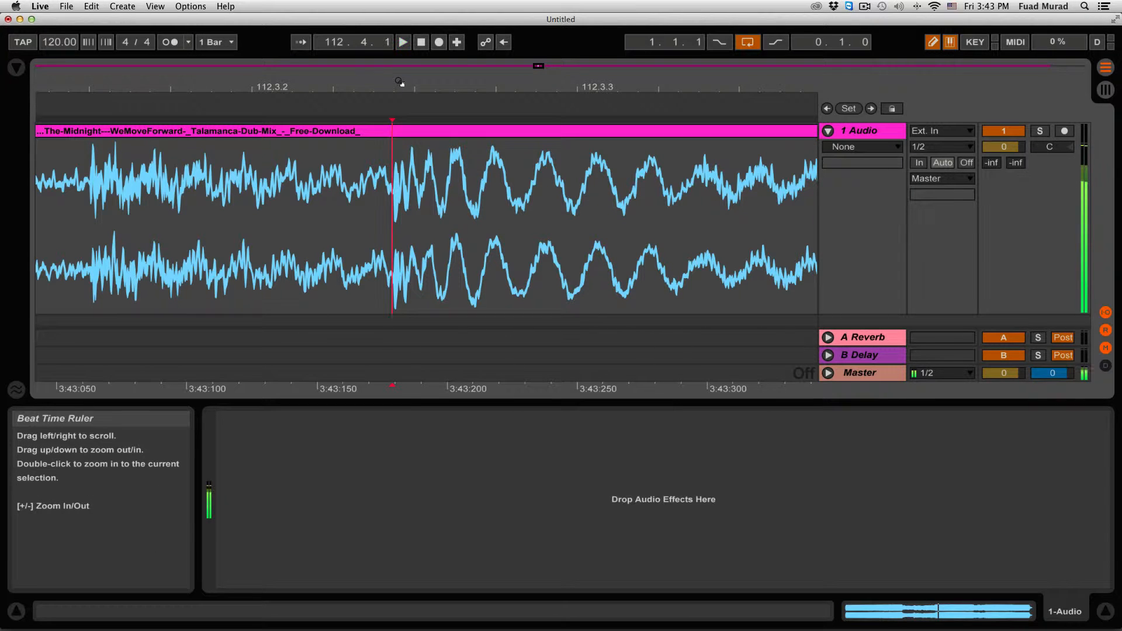
{"action": "left_click_drag", "start_coordinate": [395, 87], "coordinate": [395, 149]}
{"action": "mouse_move", "coordinate": [387, 86]}
{"action": "left_mouse_down"}
{"action": "mouse_move", "coordinate": [422, 83]}
{"action": "mouse_move", "coordinate": [418, 120]}
{"action": "left_mouse_up"}
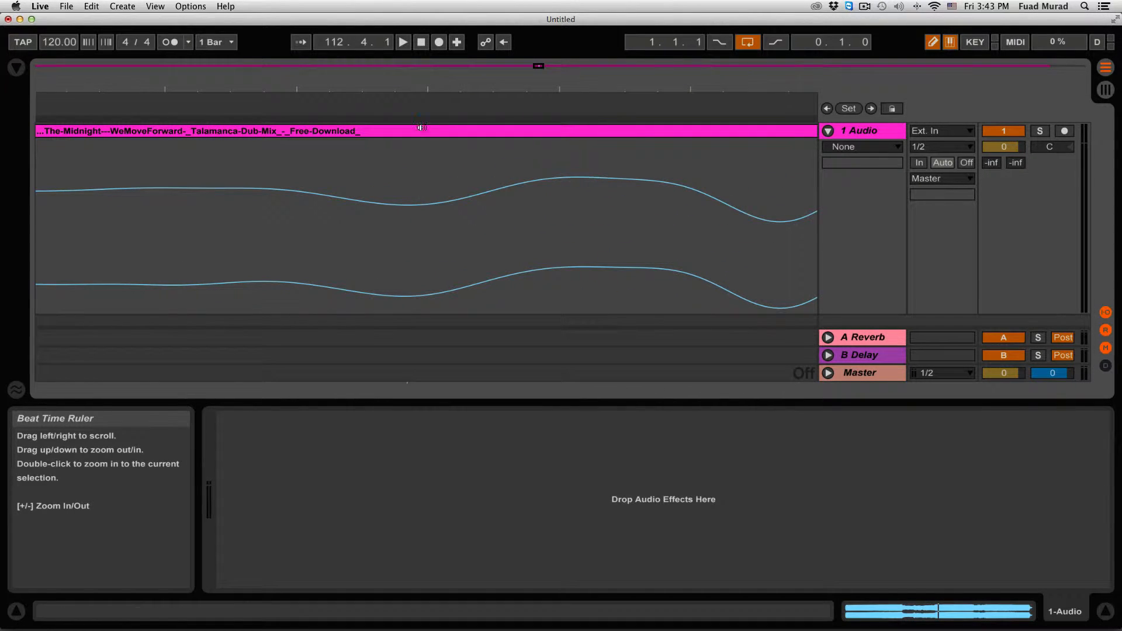
{"action": "left_click", "coordinate": [90, 6]}
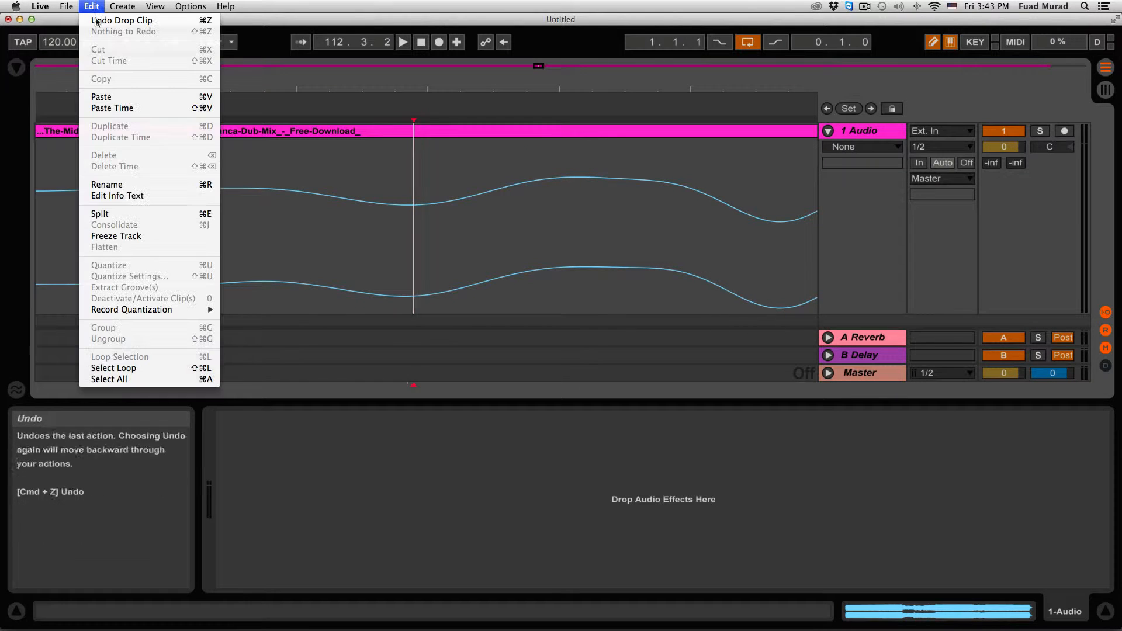
{"action": "left_click", "coordinate": [134, 219]}
- Play the audio repeatedly in short bursts from the split at the kick's start to hear where the kick ends
{"action": "left_click_drag", "start_coordinate": [485, 81], "coordinate": [485, 29]}
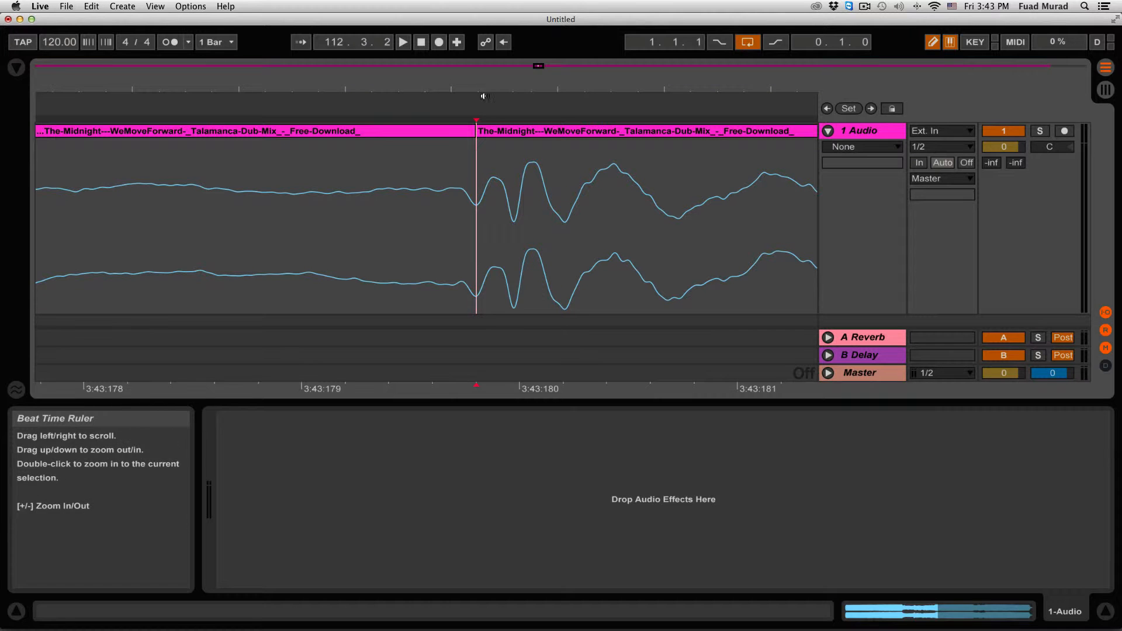
{"action": "left_click_drag", "start_coordinate": [584, 93], "coordinate": [584, 70]}
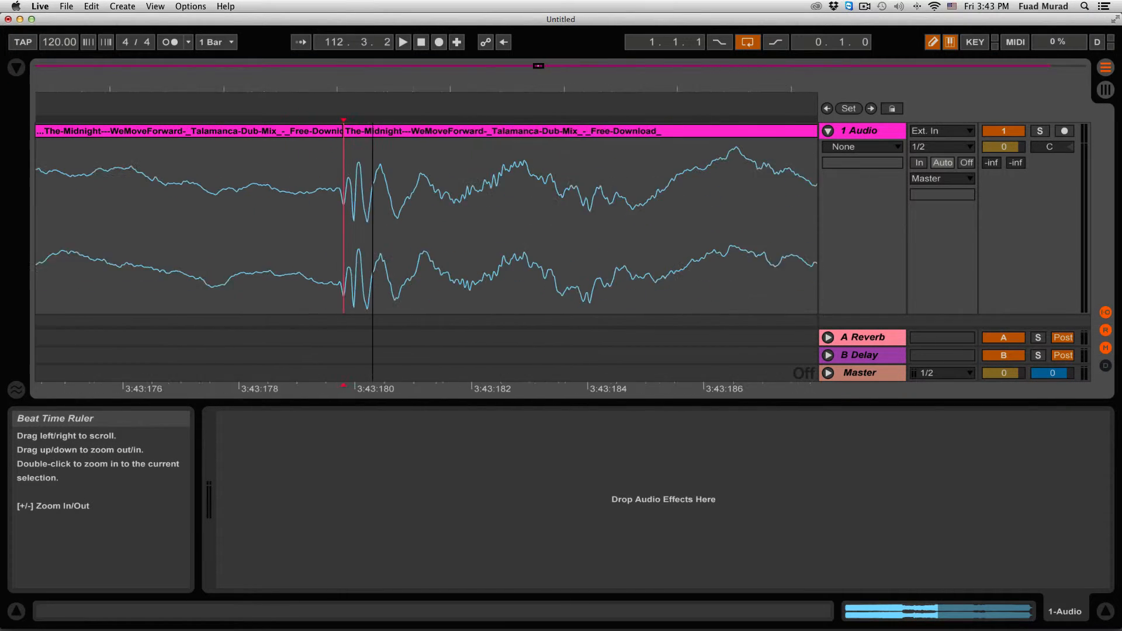
{"action": "left_click_drag", "start_coordinate": [372, 82], "coordinate": [377, 85]}
{"action": "left_click_drag", "start_coordinate": [471, 88], "coordinate": [397, 75]}
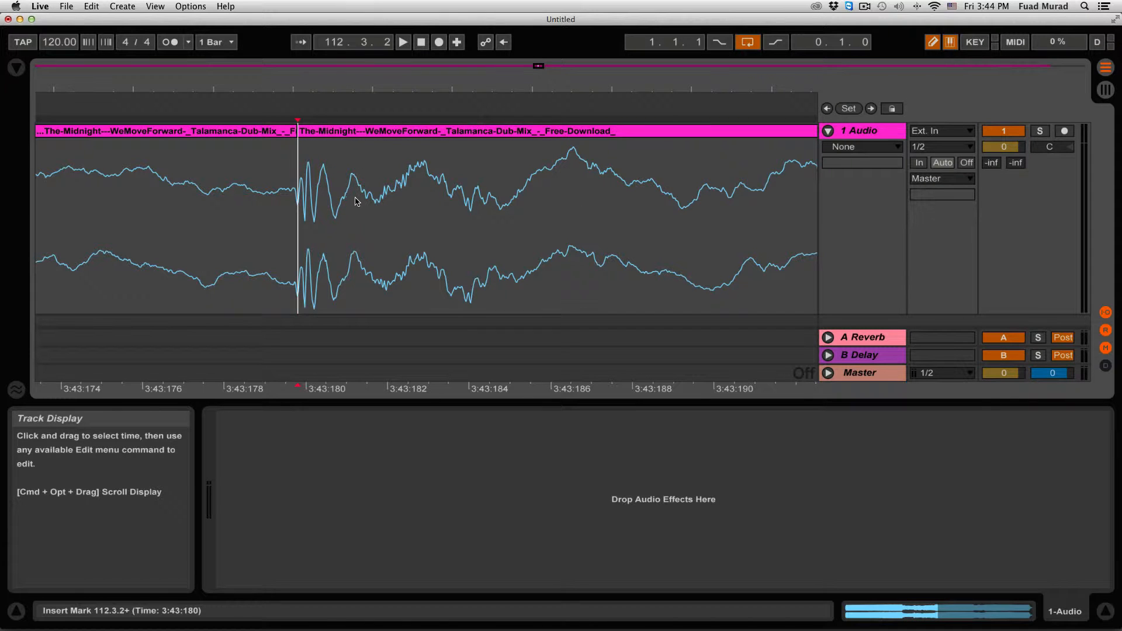
{"action": "key", "text": "space"}
{"action": "key", "text": "space"}
{"action": "mouse_move", "coordinate": [573, 76]}
{"action": "left_mouse_down"}
{"action": "mouse_move", "coordinate": [484, 68]}
{"action": "mouse_move", "coordinate": [478, 90]}
{"action": "left_mouse_up"}
{"action": "key", "text": "space"}
{"action": "key", "text": "space"}
{"action": "key", "text": "space"}
{"action": "left_click_drag", "start_coordinate": [569, 85], "coordinate": [431, 71]}
{"action": "key", "text": "space"}
{"action": "key", "text": "space"}
{"action": "key", "text": "space"}
{"action": "left_click_drag", "start_coordinate": [584, 85], "coordinate": [413, 69]}
{"action": "key", "text": "space"}
{"action": "key", "text": "space"}
{"action": "key", "text": "space"}
{"action": "key", "text": "space"}
{"action": "key", "text": "space"}
{"action": "key", "text": "space"}
{"action": "key", "text": "space"}
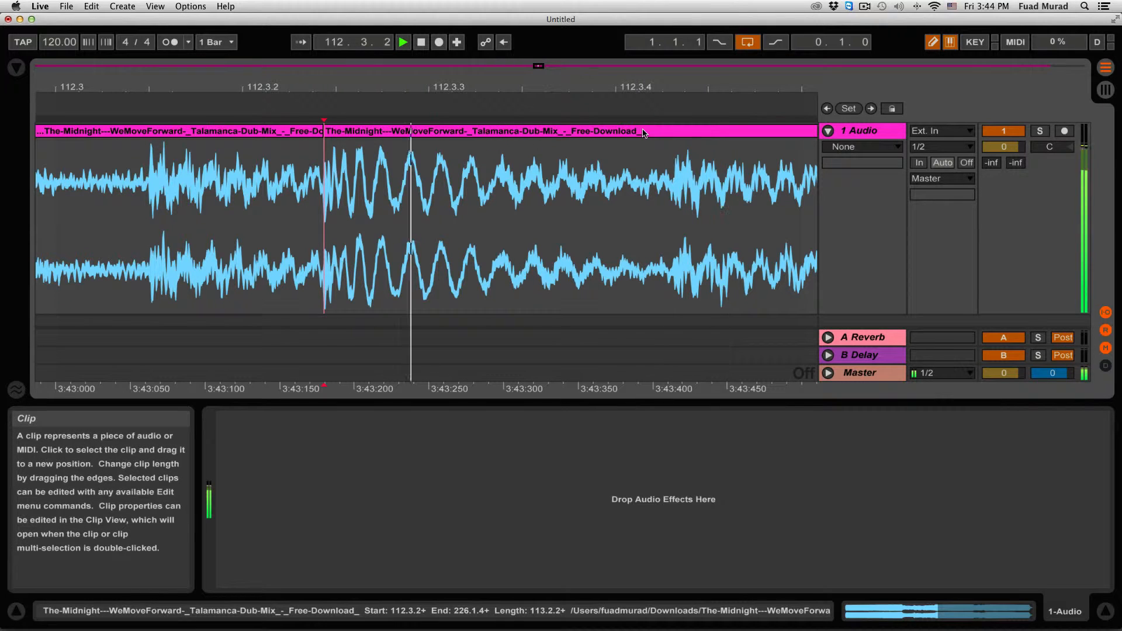
{"action": "key", "text": "space"}
{"action": "key", "text": "space"}
{"action": "key", "text": "space"}
{"action": "key", "text": "space"}
{"action": "key", "text": "space"}
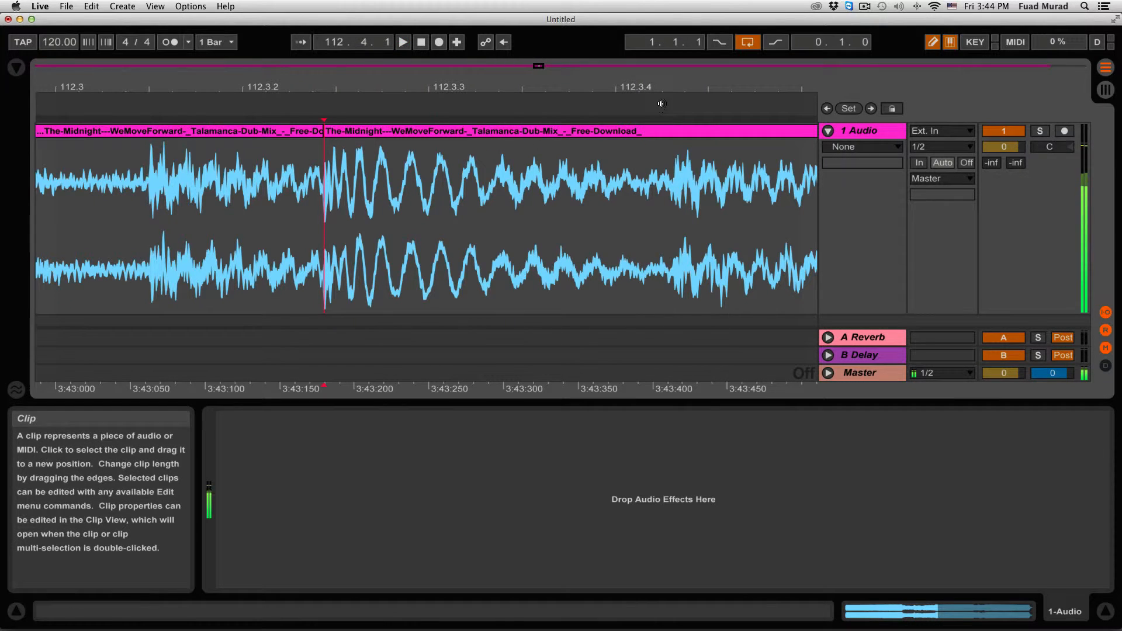
- Place the insert marker just before the next hit, at about 3:43:412, and split the clip there to isolate the kick
{"action": "left_click", "coordinate": [673, 156]}
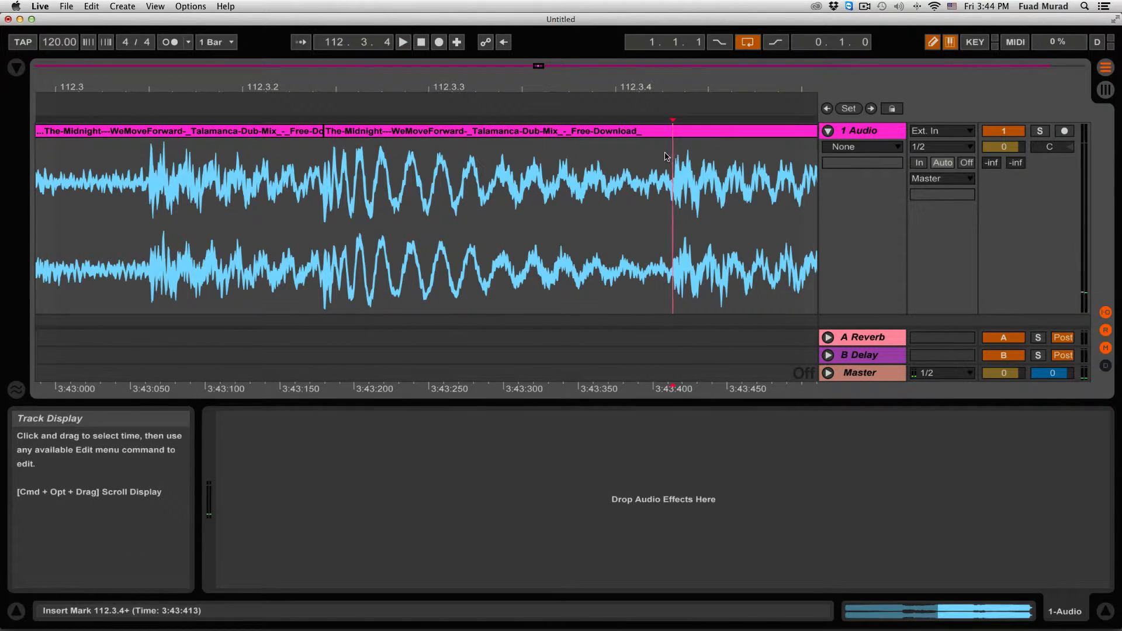
{"action": "left_click_drag", "start_coordinate": [678, 83], "coordinate": [678, 111]}
{"action": "key", "text": "space"}
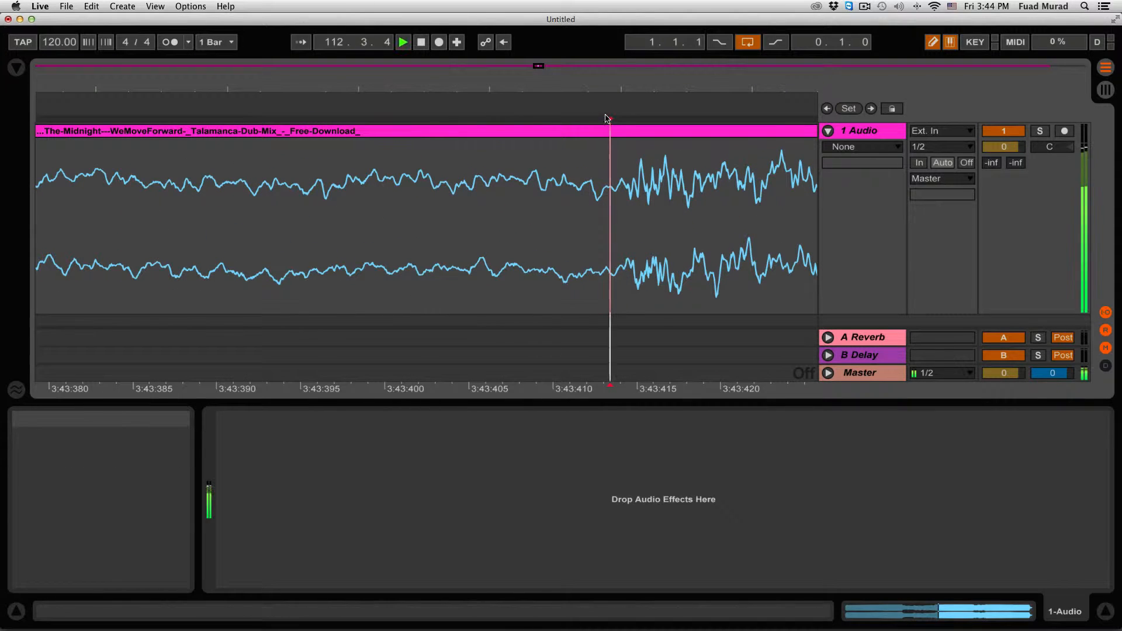
{"action": "key", "text": "space"}
{"action": "left_click", "coordinate": [601, 134]}
{"action": "left_click", "coordinate": [598, 158]}
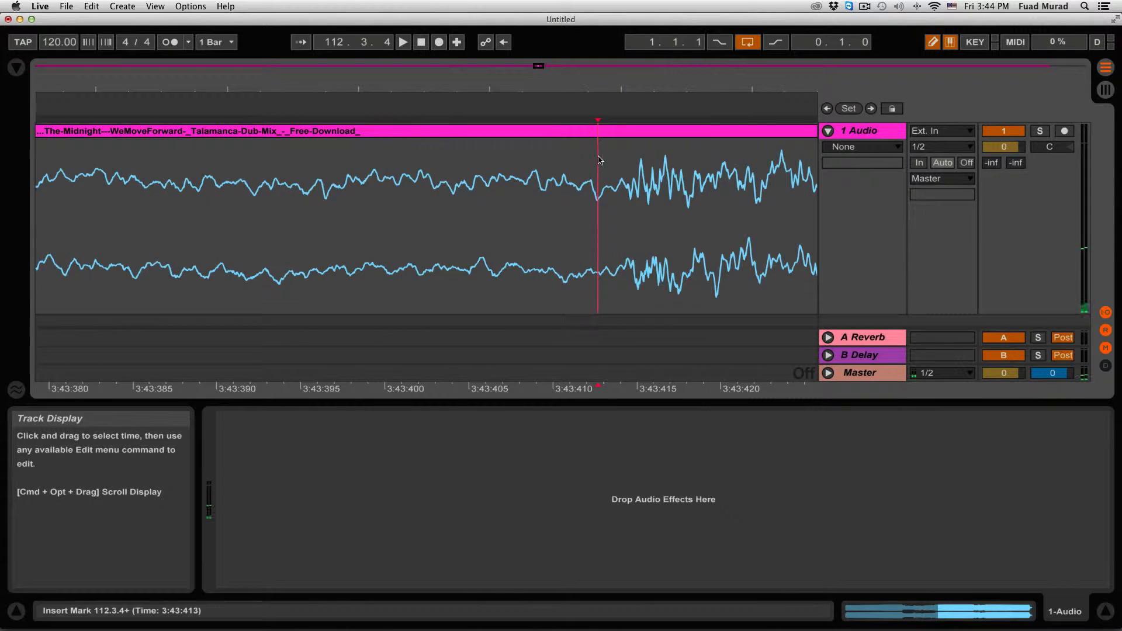
{"action": "mouse_move", "coordinate": [604, 87]}
{"action": "left_mouse_down"}
{"action": "mouse_move", "coordinate": [605, 108]}
{"action": "mouse_move", "coordinate": [605, 88]}
{"action": "left_mouse_up"}
{"action": "left_click", "coordinate": [91, 7]}
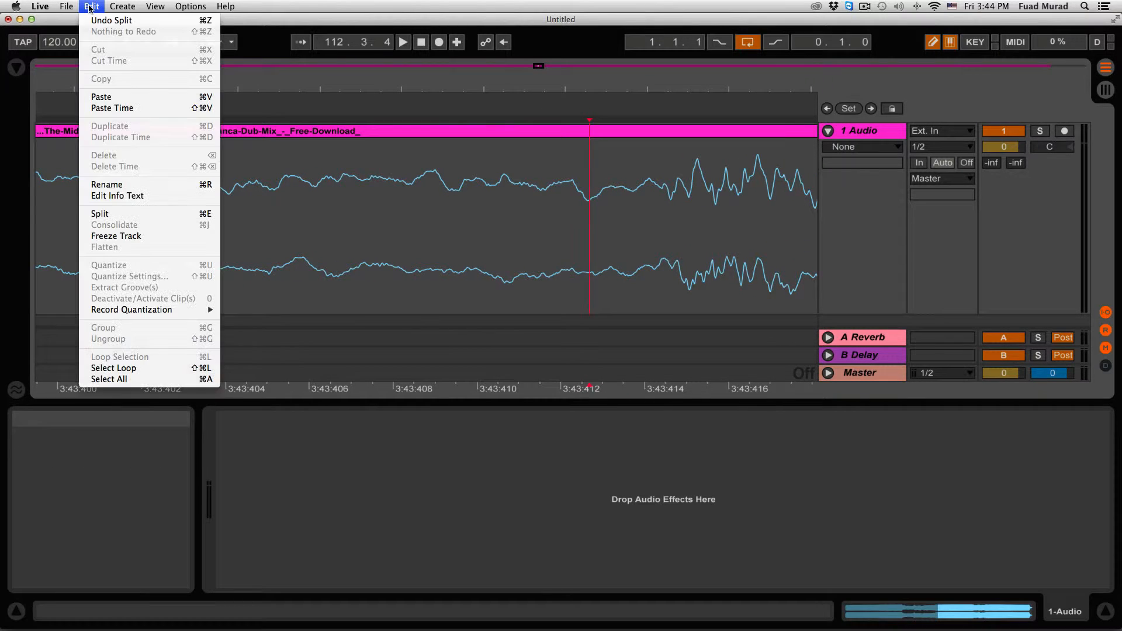
{"action": "left_click", "coordinate": [134, 214]}
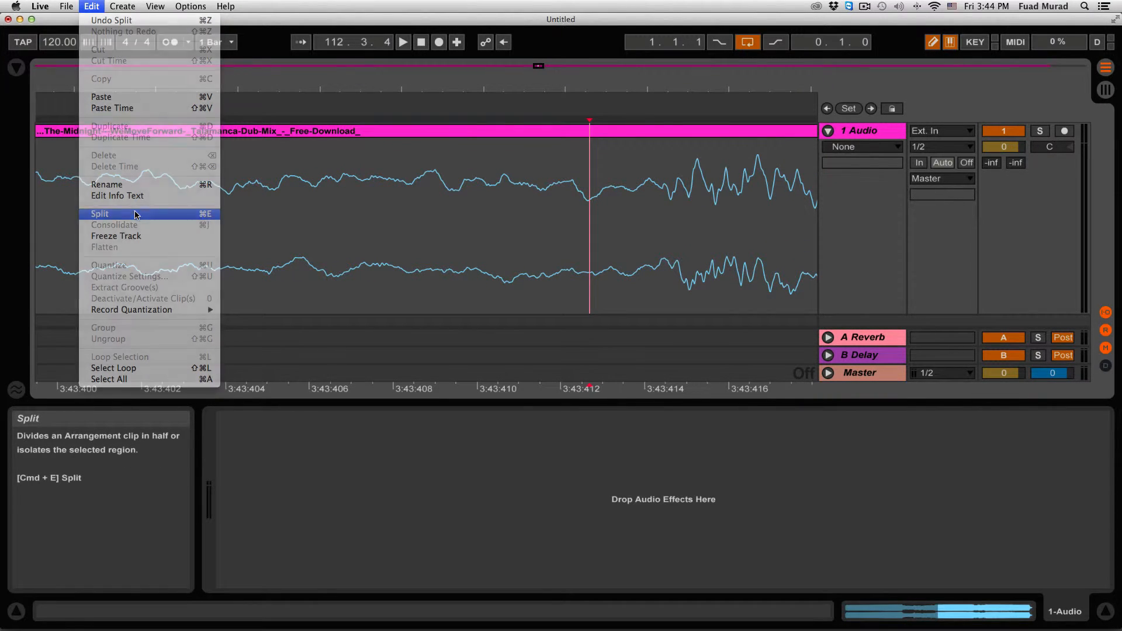
- Reduce the audio track's height and insert a new MIDI track below it
{"action": "left_click_drag", "start_coordinate": [467, 87], "coordinate": [461, 59]}
{"action": "left_click_drag", "start_coordinate": [460, 86], "coordinate": [460, 76]}
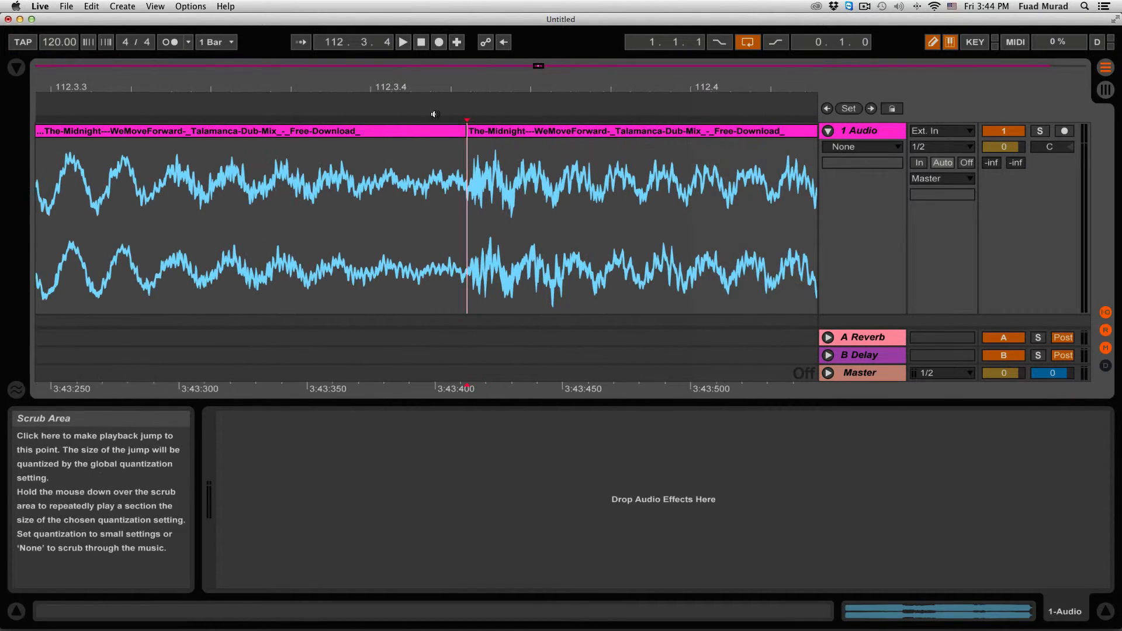
{"action": "left_click_drag", "start_coordinate": [373, 86], "coordinate": [621, 63]}
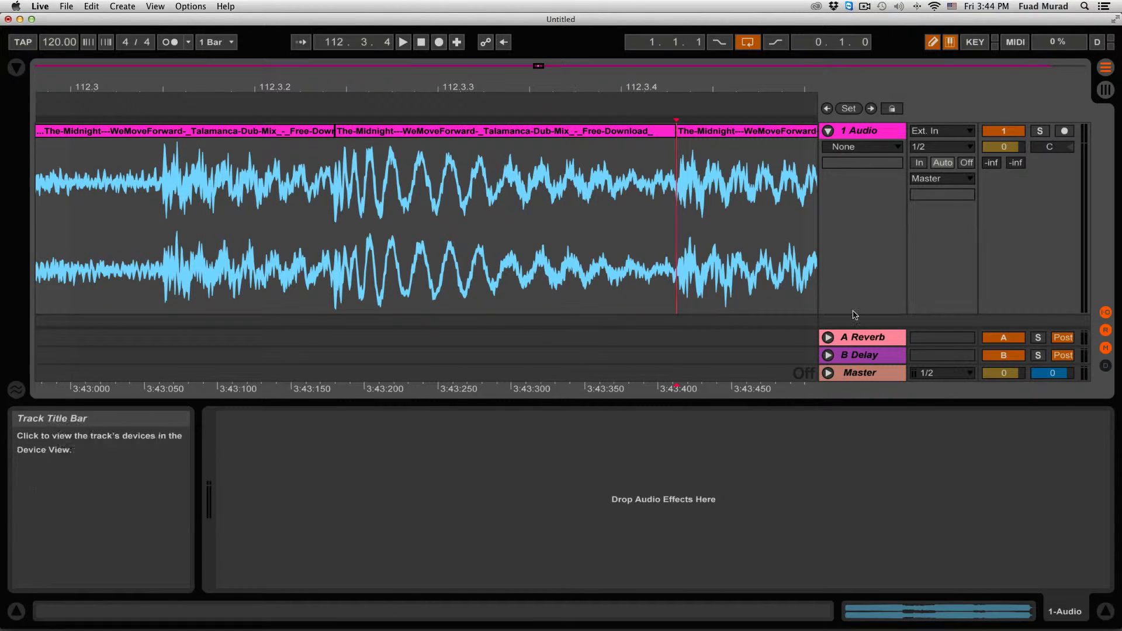
{"action": "left_click_drag", "start_coordinate": [854, 314], "coordinate": [860, 269]}
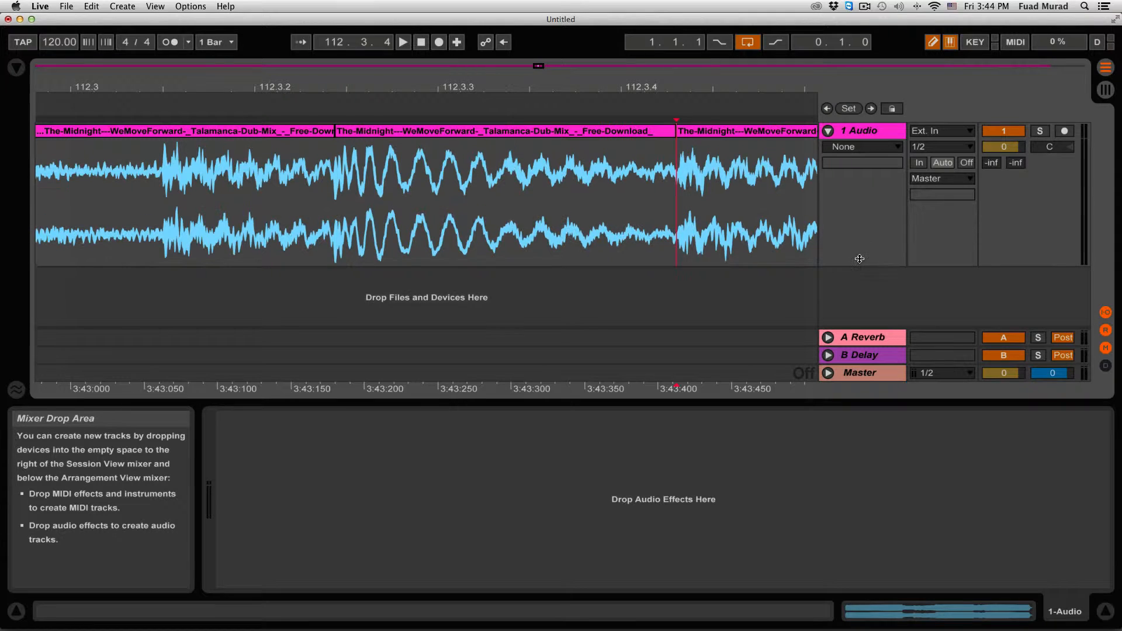
{"action": "right_click", "coordinate": [872, 132]}
{"action": "left_click", "coordinate": [895, 255]}
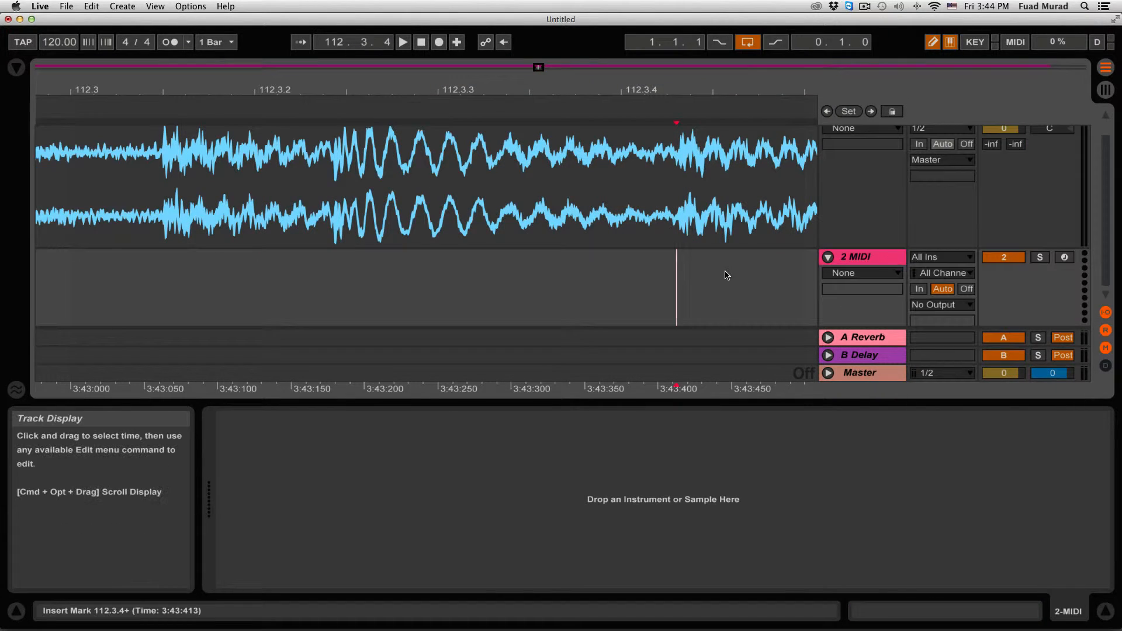
- Load the isolated kick segment into the new MIDI track's device chain as an instrument sample
{"action": "left_click", "coordinate": [518, 196]}
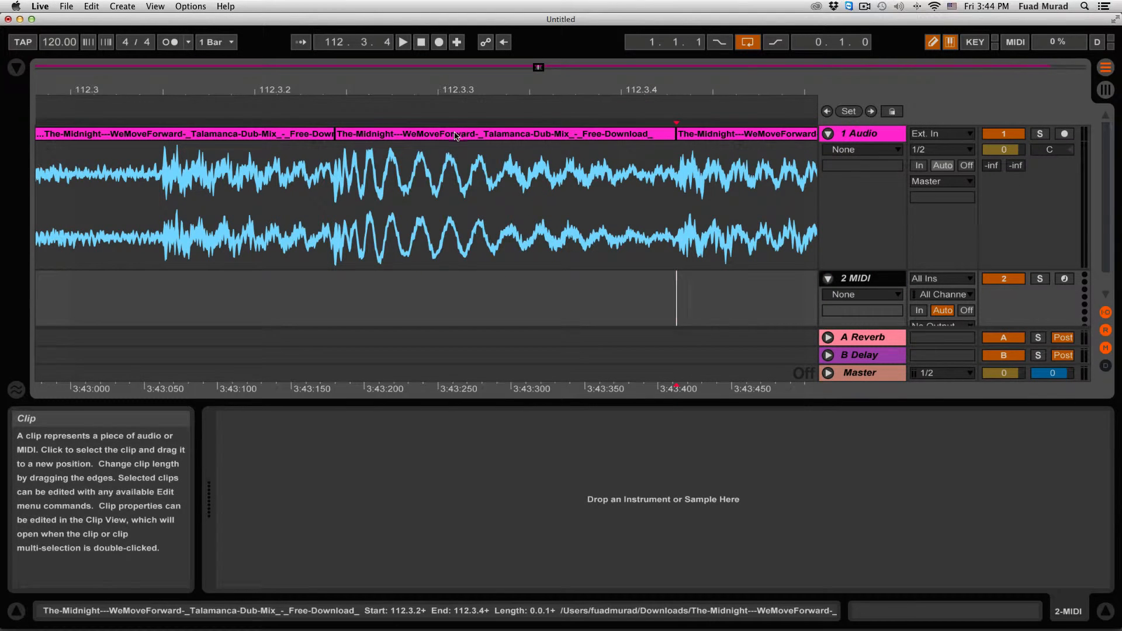
{"action": "left_click_drag", "start_coordinate": [456, 136], "coordinate": [471, 469]}
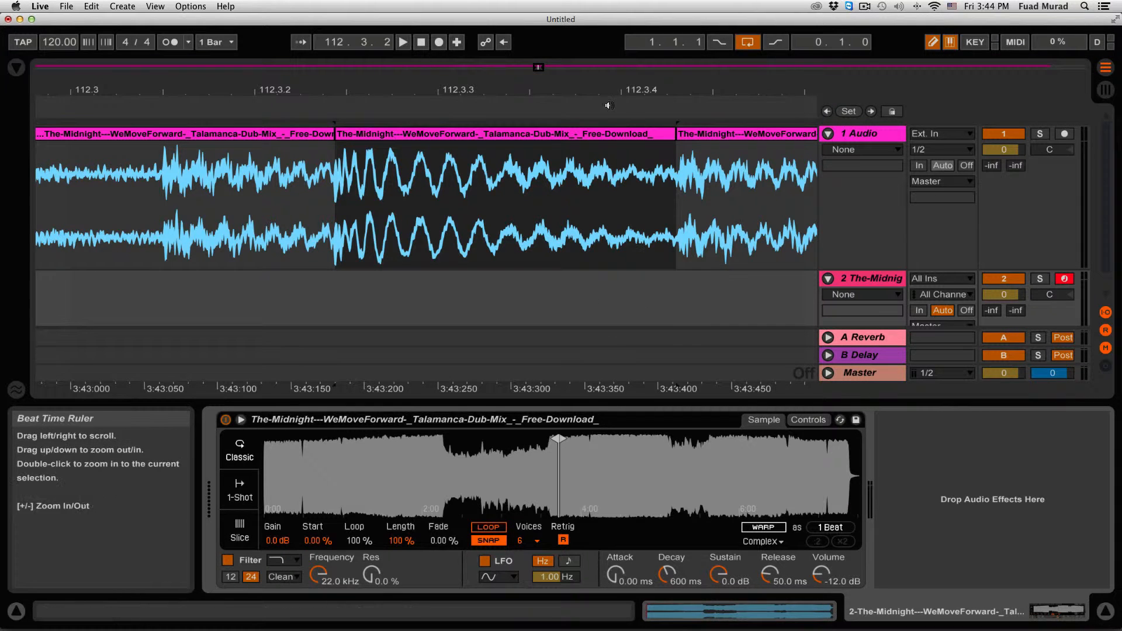
{"action": "left_click_drag", "start_coordinate": [613, 93], "coordinate": [613, 35]}
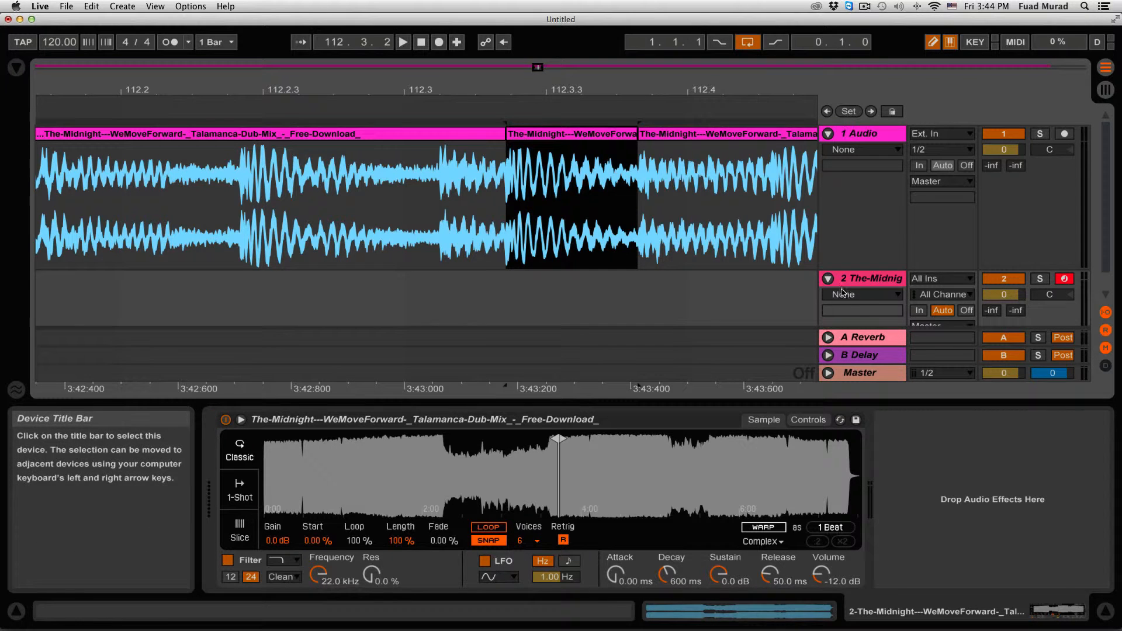
- Rename the new MIDI track as Kick Sample
{"action": "left_click", "coordinate": [858, 281]}
{"action": "right_click", "coordinate": [859, 281]}
{"action": "left_click", "coordinate": [909, 321]}
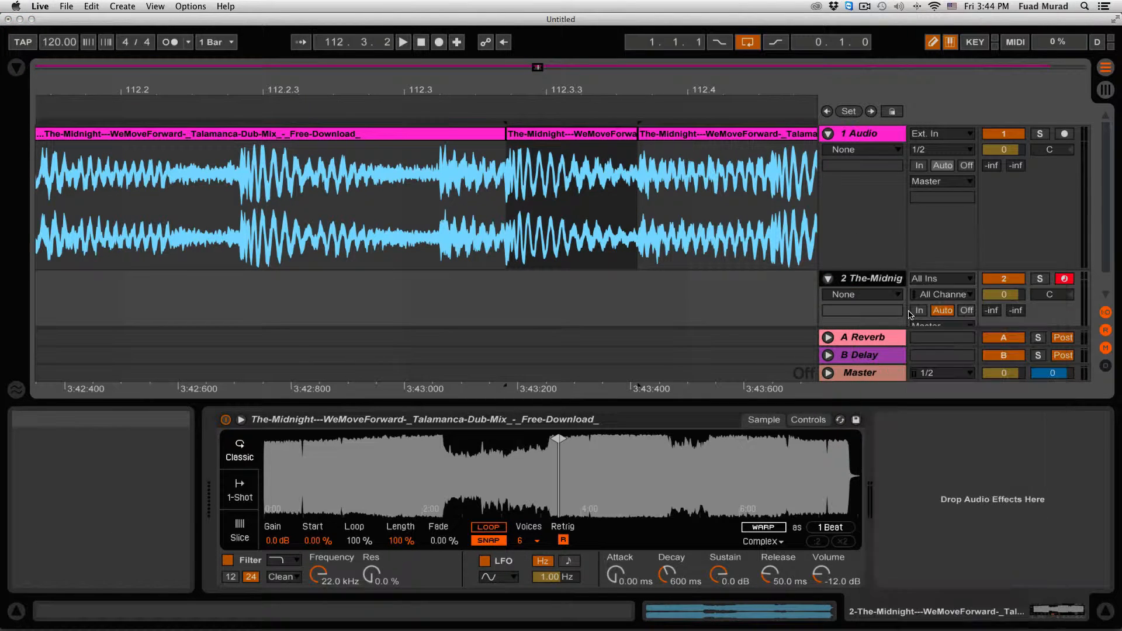
{"action": "type", "text": "Kic"}
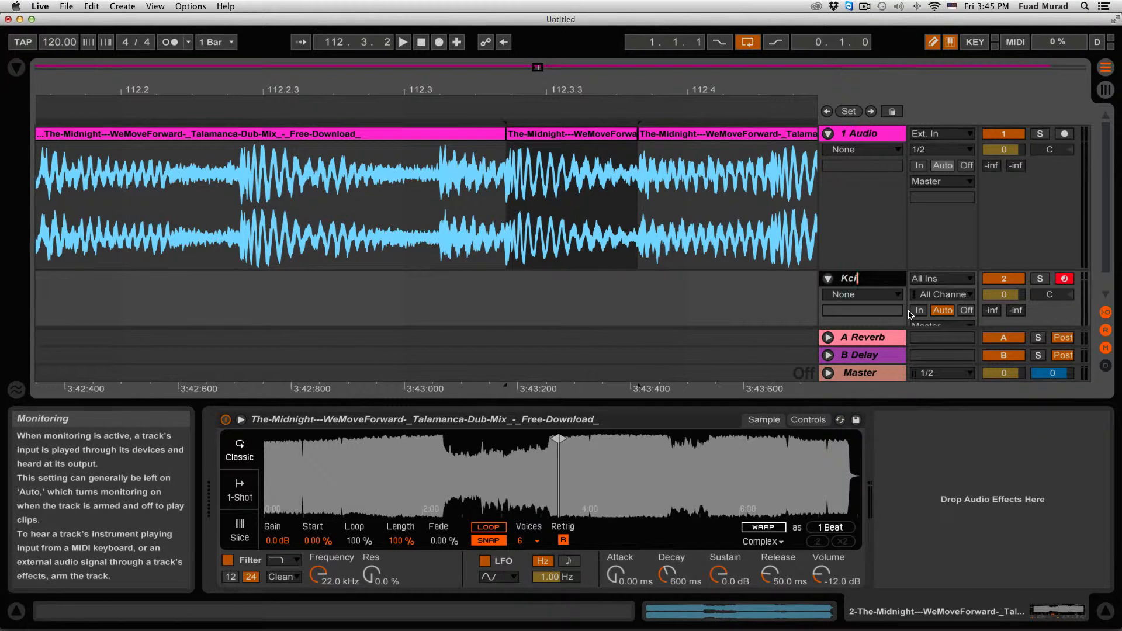
{"action": "type", "text": "k Sample"}
{"action": "key", "text": "Return"}
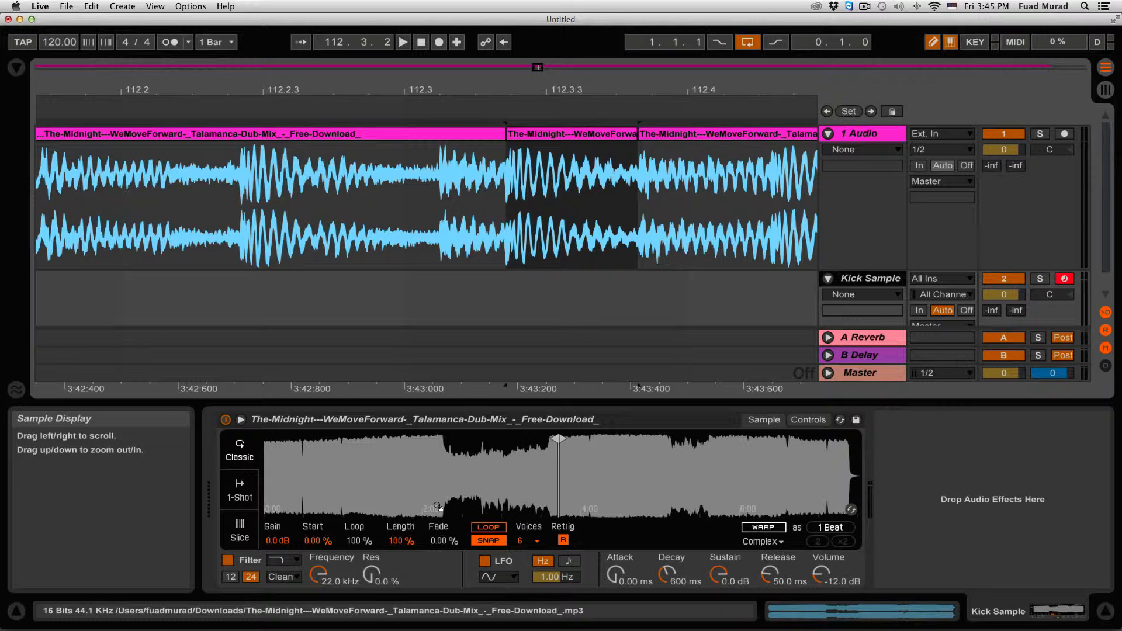
- Turn off the sampler's LFO, switch playback to 1-Shot mode and choose the lowpass filter type
{"action": "left_click", "coordinate": [486, 560]}
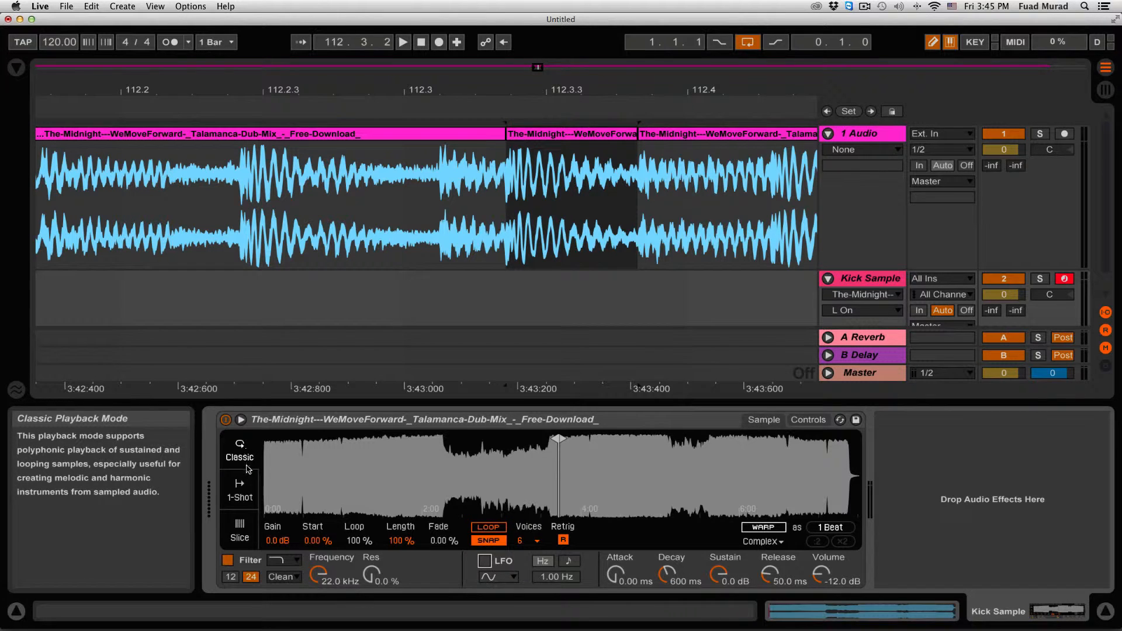
{"action": "left_click", "coordinate": [245, 492]}
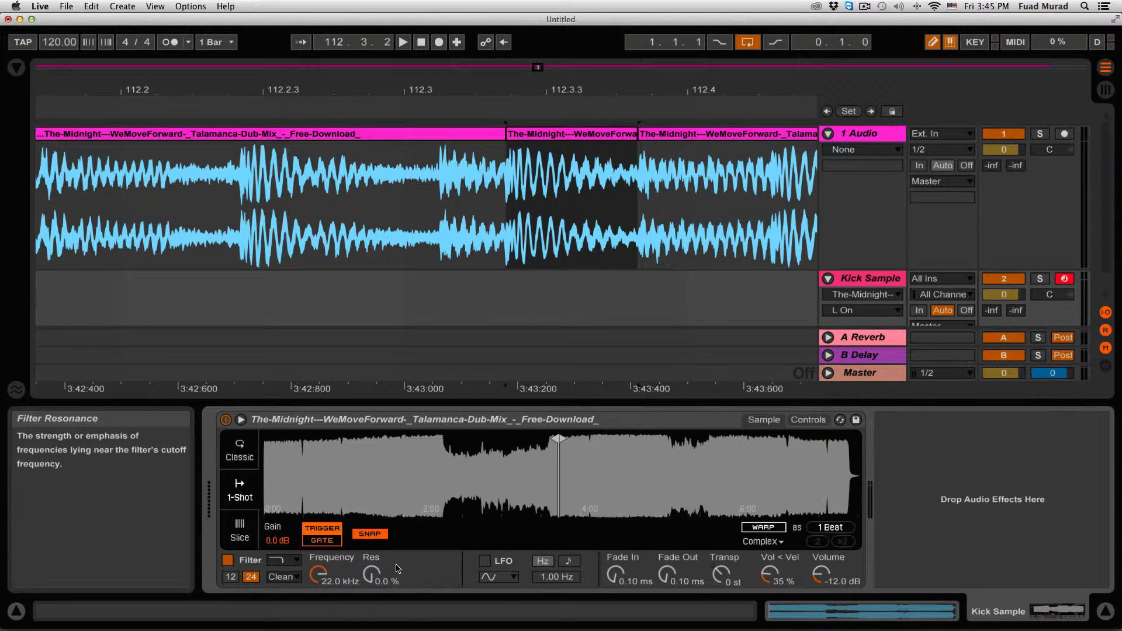
{"action": "left_click", "coordinate": [280, 560]}
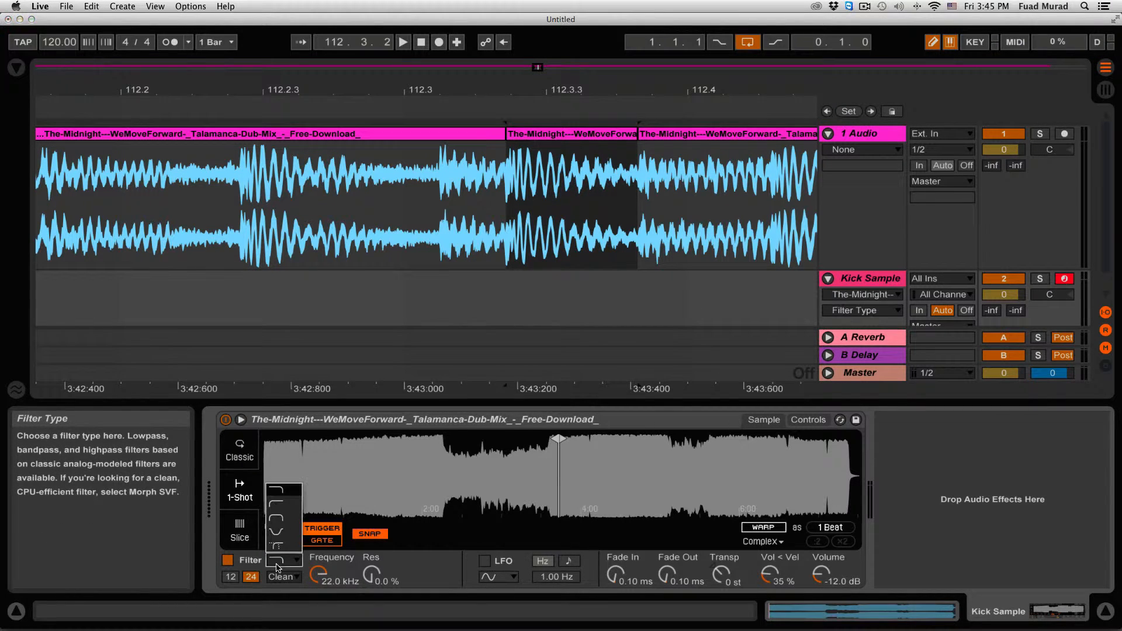
{"action": "left_click", "coordinate": [280, 492]}
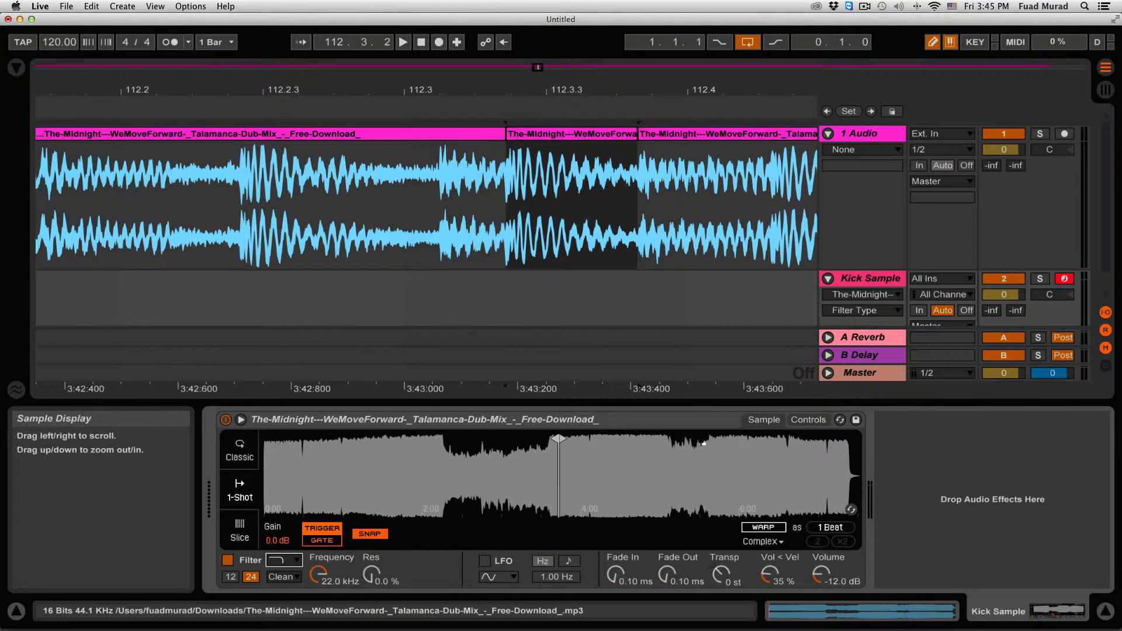
- Examine the sampler's filter and pitch envelope controls alongside the sample display
{"action": "left_click", "coordinate": [808, 422]}
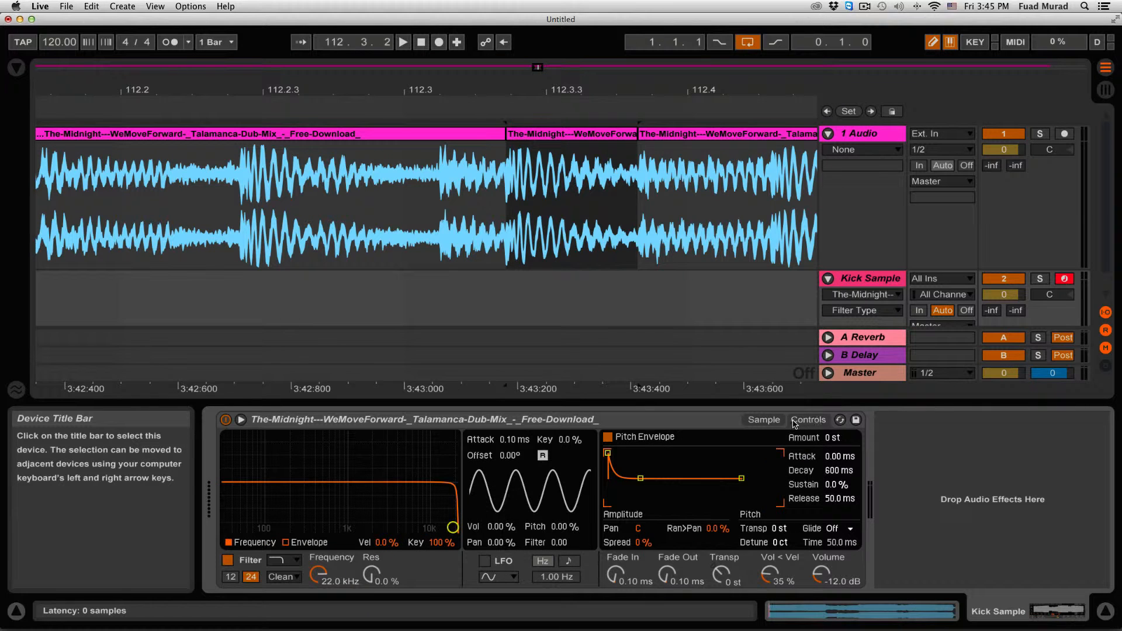
{"action": "left_click", "coordinate": [309, 543]}
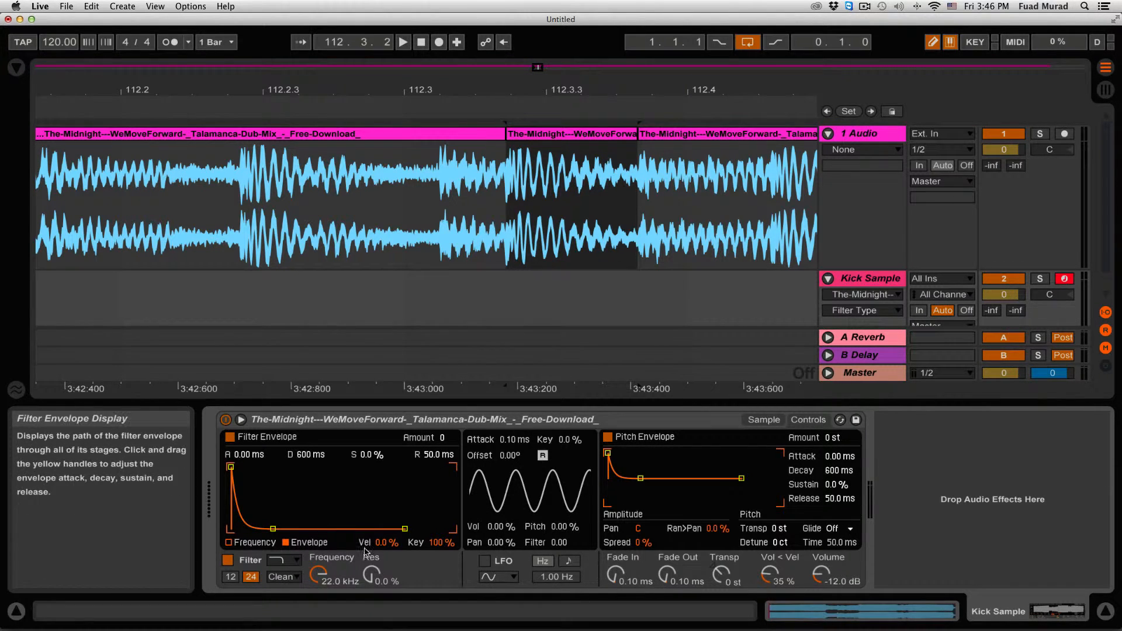
{"action": "left_click", "coordinate": [765, 420]}
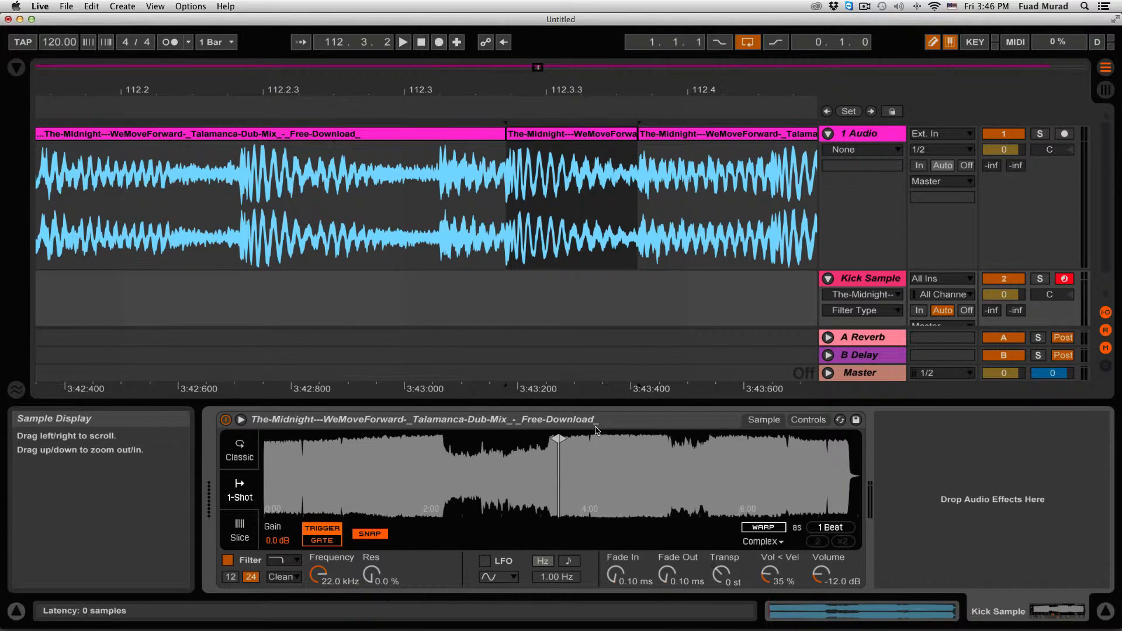
{"action": "left_click", "coordinate": [809, 420]}
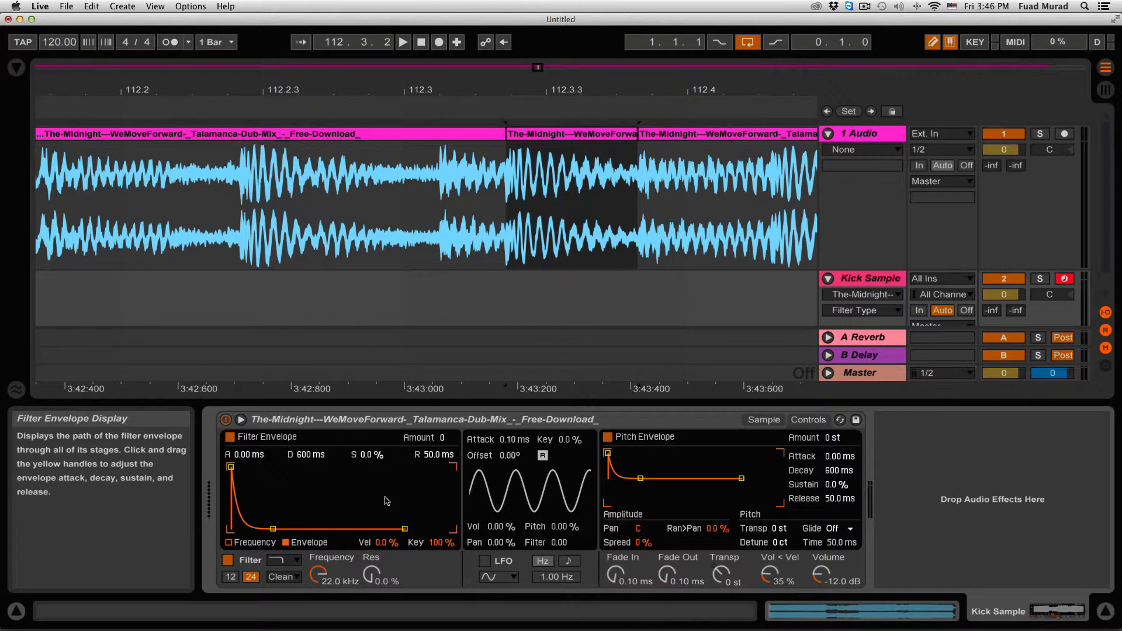
- Set the sampler's filter envelope amount to 72
{"action": "left_click", "coordinate": [444, 439]}
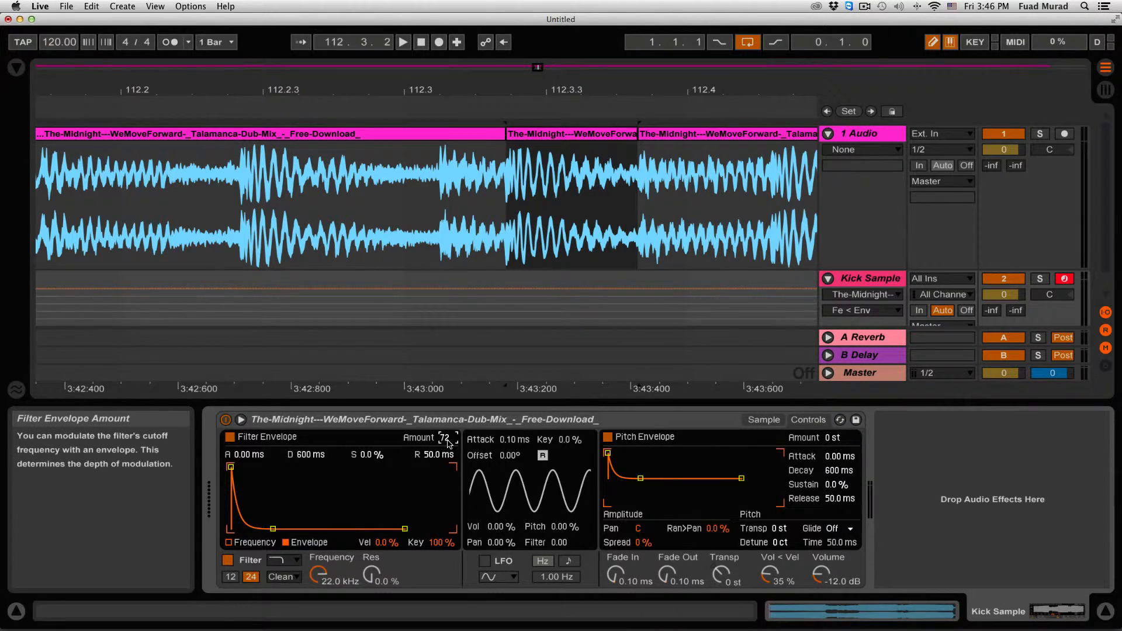
{"action": "left_click", "coordinate": [619, 285]}
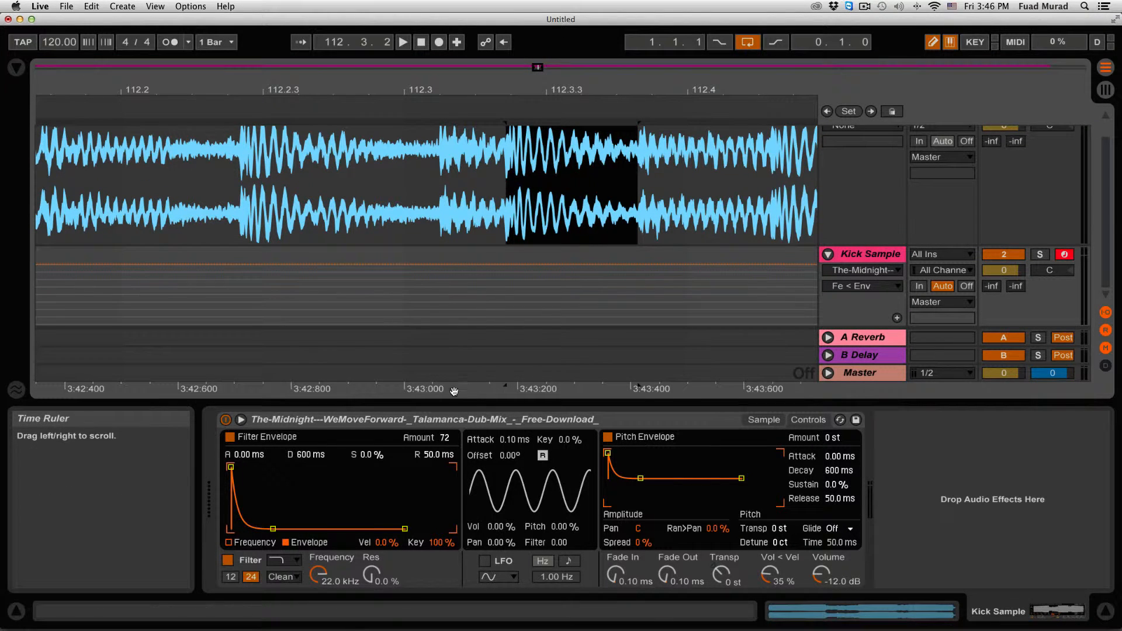
- Switch the arrangement's fixed grid to 1/4
{"action": "scroll", "coordinate": [303, 297], "scroll_direction": "left", "scroll_amount": 2}
{"action": "scroll", "coordinate": [281, 253], "scroll_direction": "left", "scroll_amount": 10}
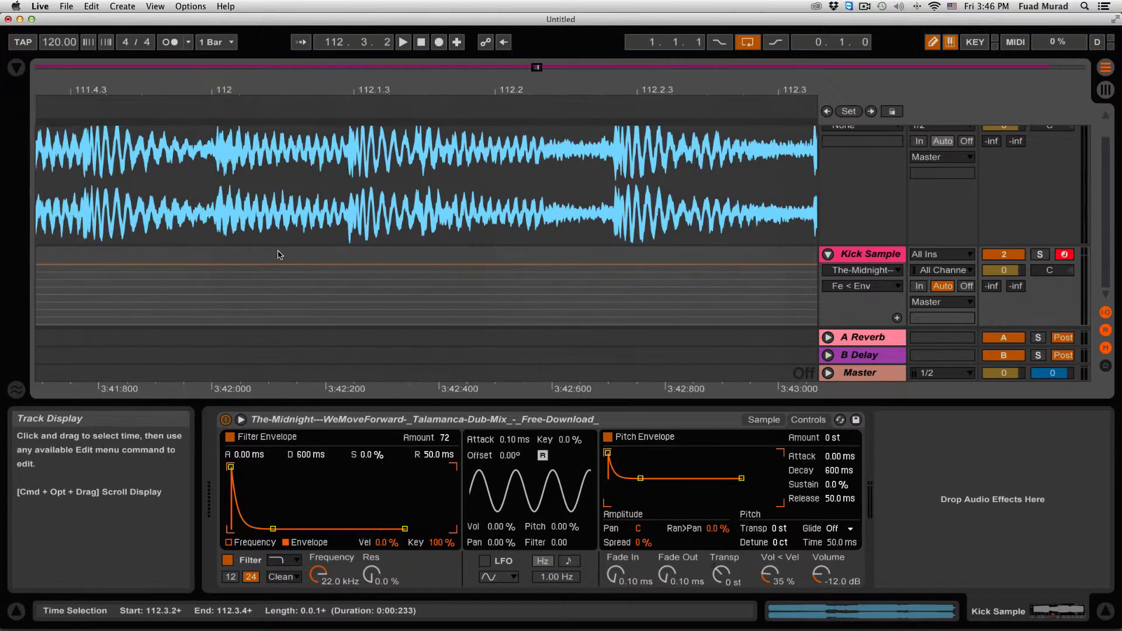
{"action": "right_click", "coordinate": [446, 255]}
{"action": "left_click", "coordinate": [468, 394]}
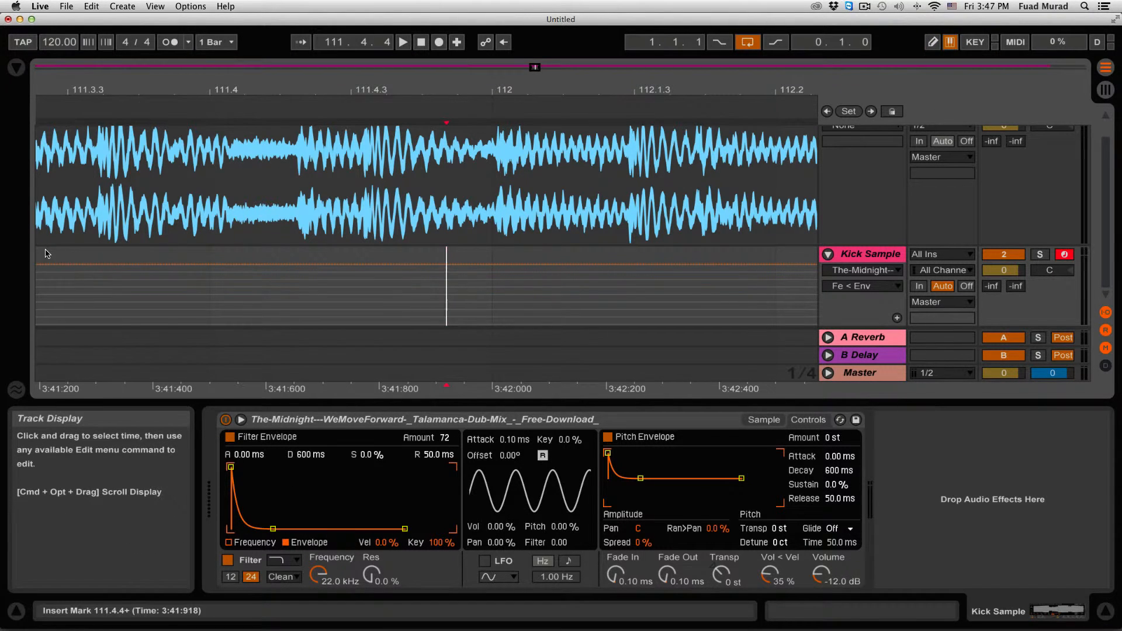
{"action": "left_click_drag", "start_coordinate": [112, 262], "coordinate": [112, 255]}
{"action": "right_click", "coordinate": [273, 259]}
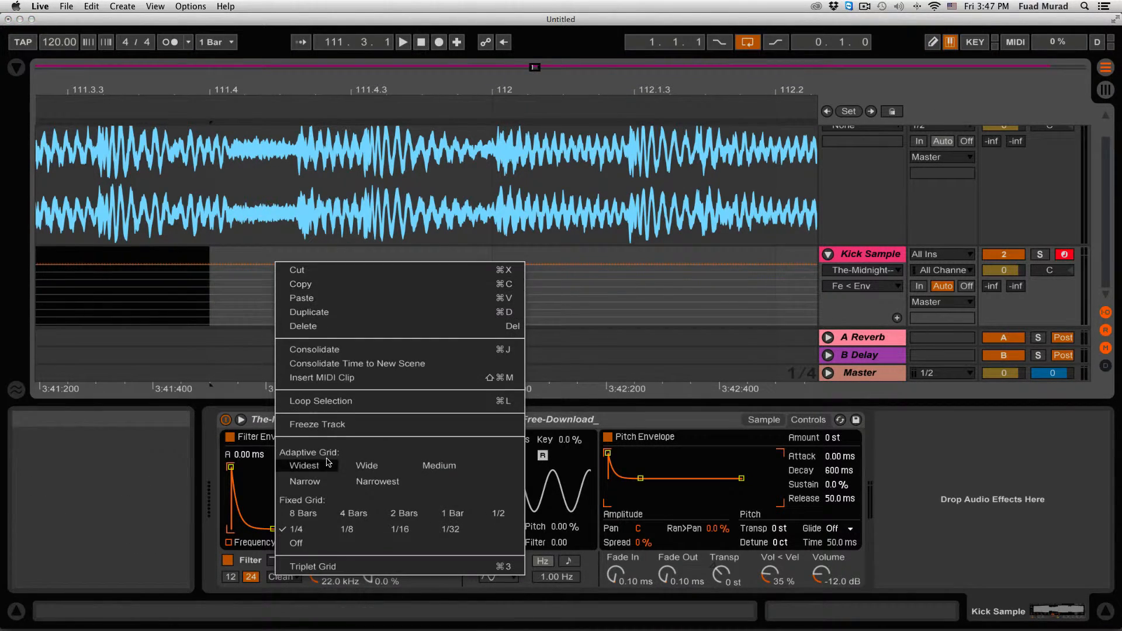
{"action": "left_click", "coordinate": [299, 534]}
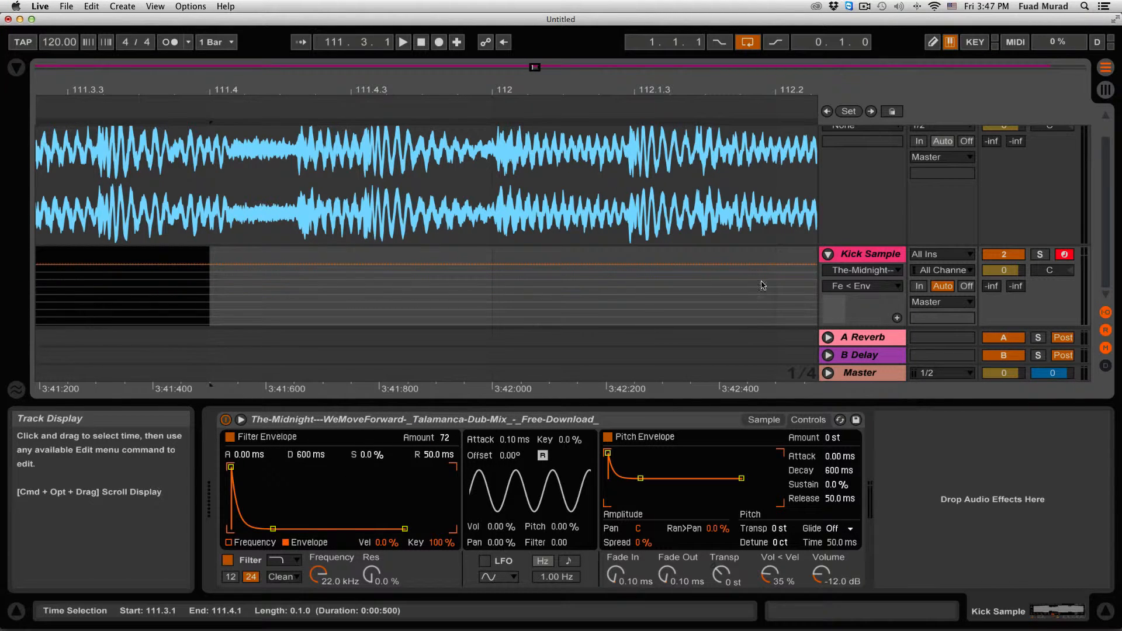
- Insert a one-beat MIDI clip from 1.1.1 to 1.2.1 on the Kick Sample track and switch its envelope display to Mixer
{"action": "left_click", "coordinate": [764, 419]}
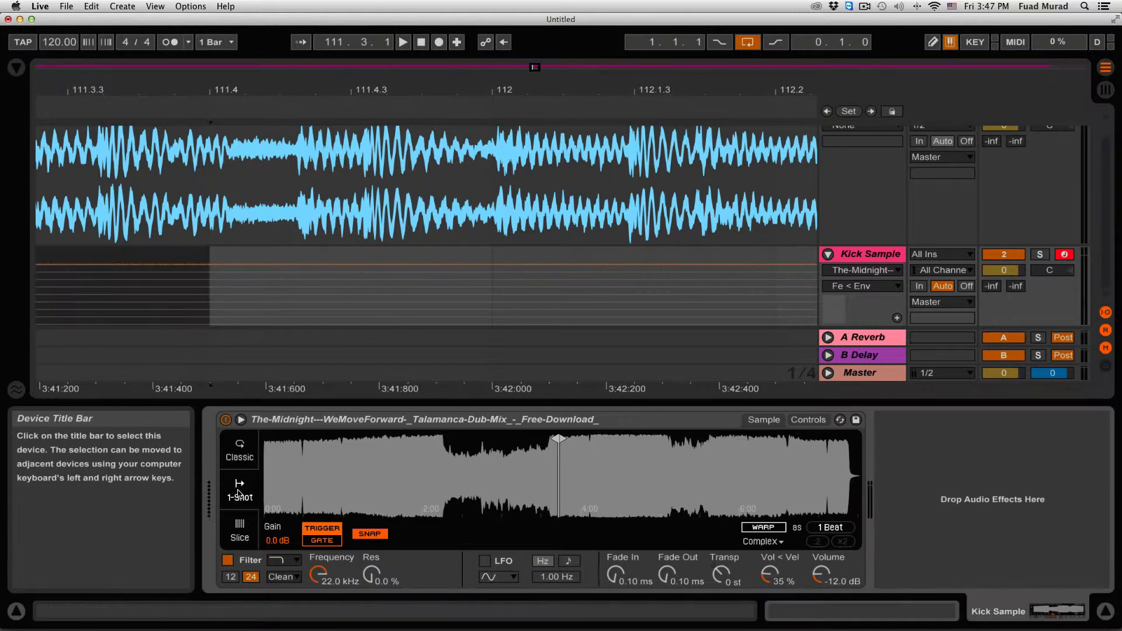
{"action": "left_click_drag", "start_coordinate": [70, 257], "coordinate": [196, 258]}
{"action": "scroll", "coordinate": [243, 255], "scroll_direction": "left", "scroll_amount": 10}
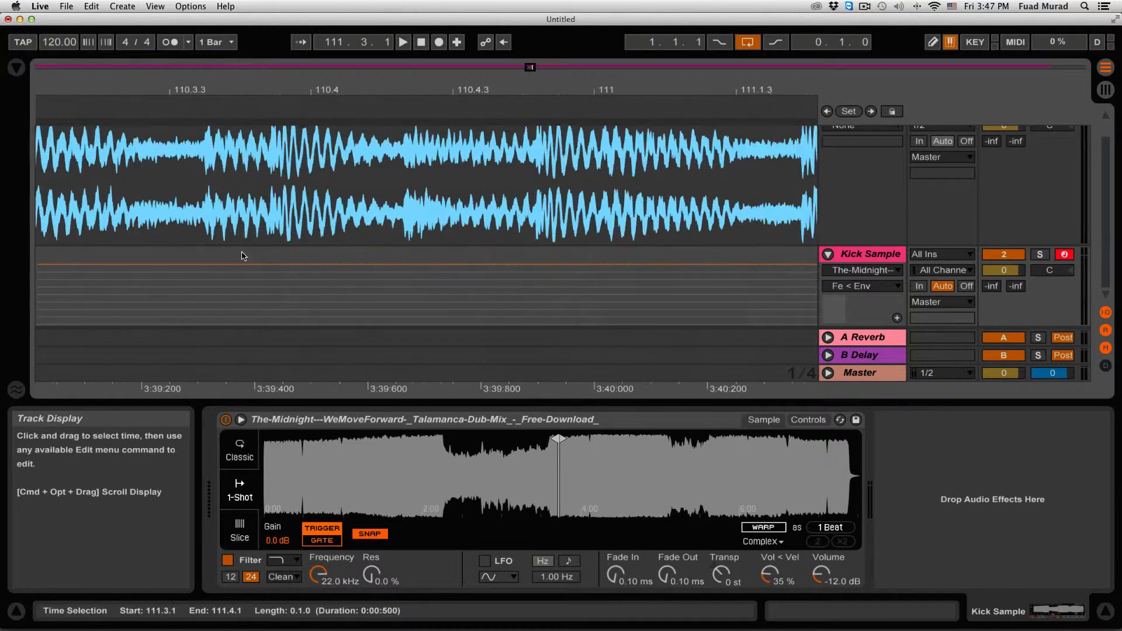
{"action": "left_click_drag", "start_coordinate": [256, 92], "coordinate": [256, 38]}
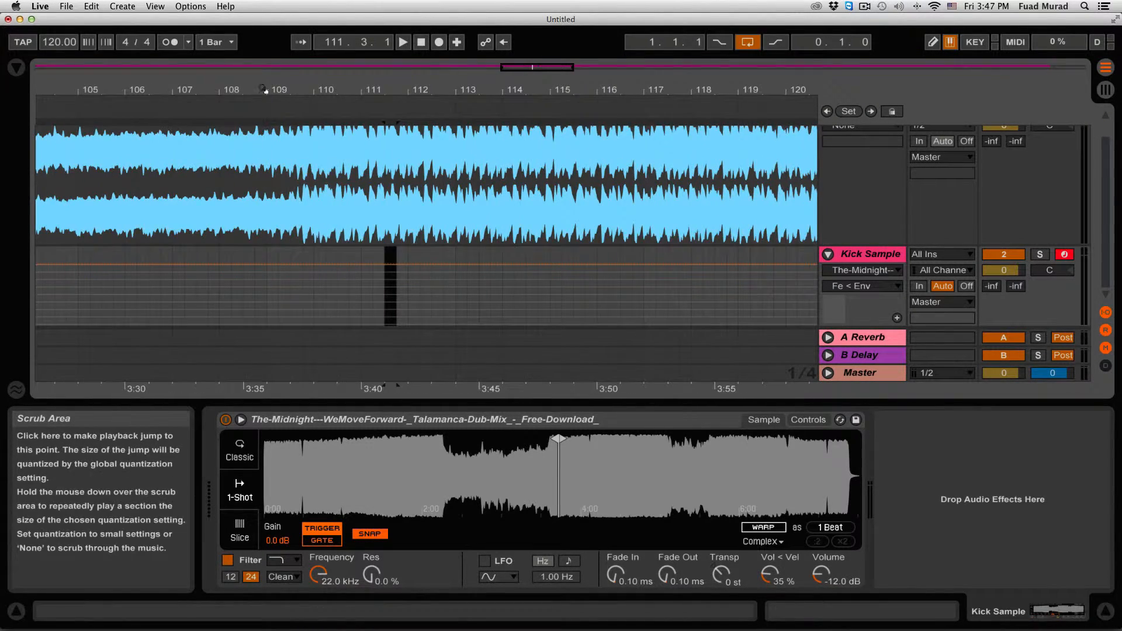
{"action": "left_click_drag", "start_coordinate": [264, 90], "coordinate": [264, 38]}
{"action": "left_click_drag", "start_coordinate": [39, 256], "coordinate": [60, 258]}
{"action": "key", "text": "z"}
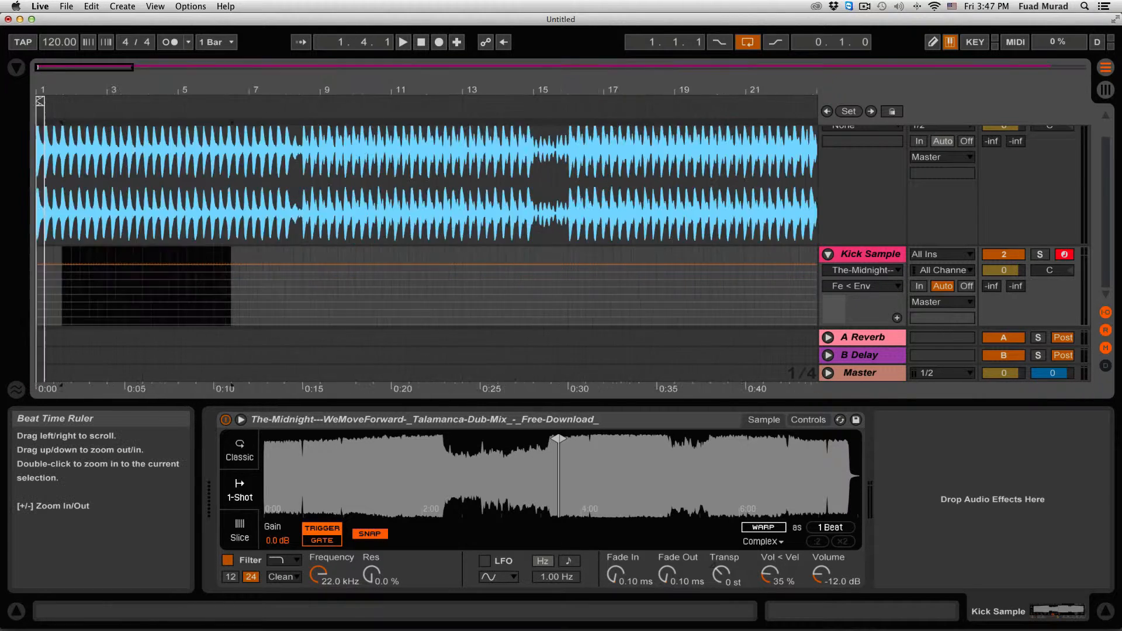
{"action": "left_click", "coordinate": [42, 254]}
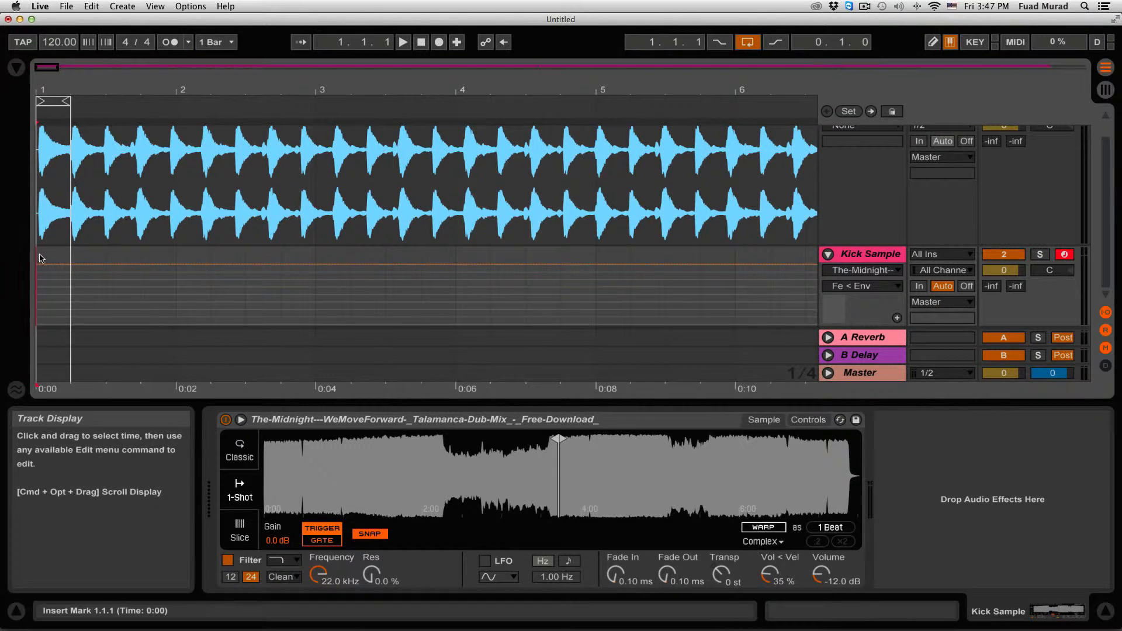
{"action": "left_click_drag", "start_coordinate": [41, 257], "coordinate": [68, 258]}
{"action": "key", "text": "super+shift+m"}
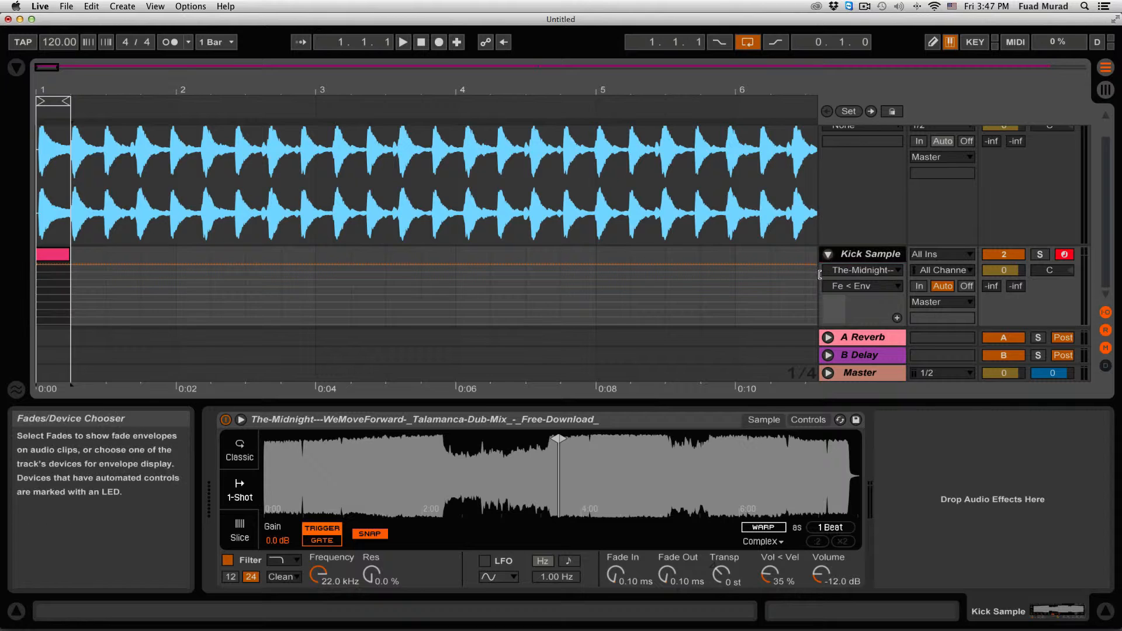
{"action": "left_click", "coordinate": [844, 271]}
{"action": "left_click", "coordinate": [843, 313]}
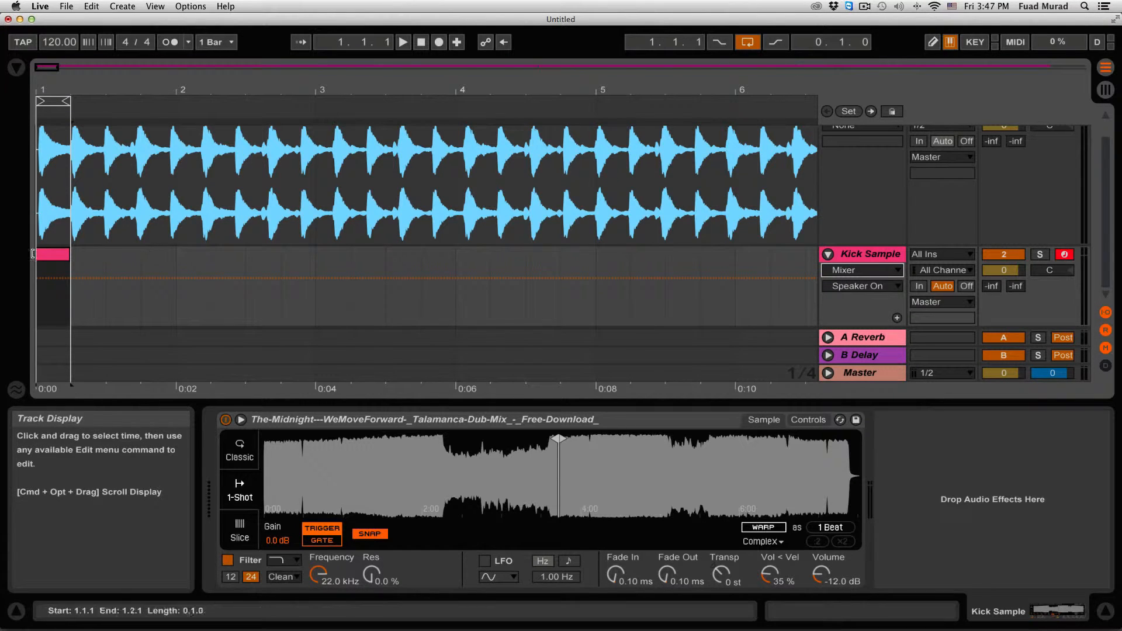
- Draw a C3 note across the whole new MIDI clip, using a 1/4 note grid
{"action": "double_click", "coordinate": [53, 254]}
{"action": "left_click", "coordinate": [930, 42]}
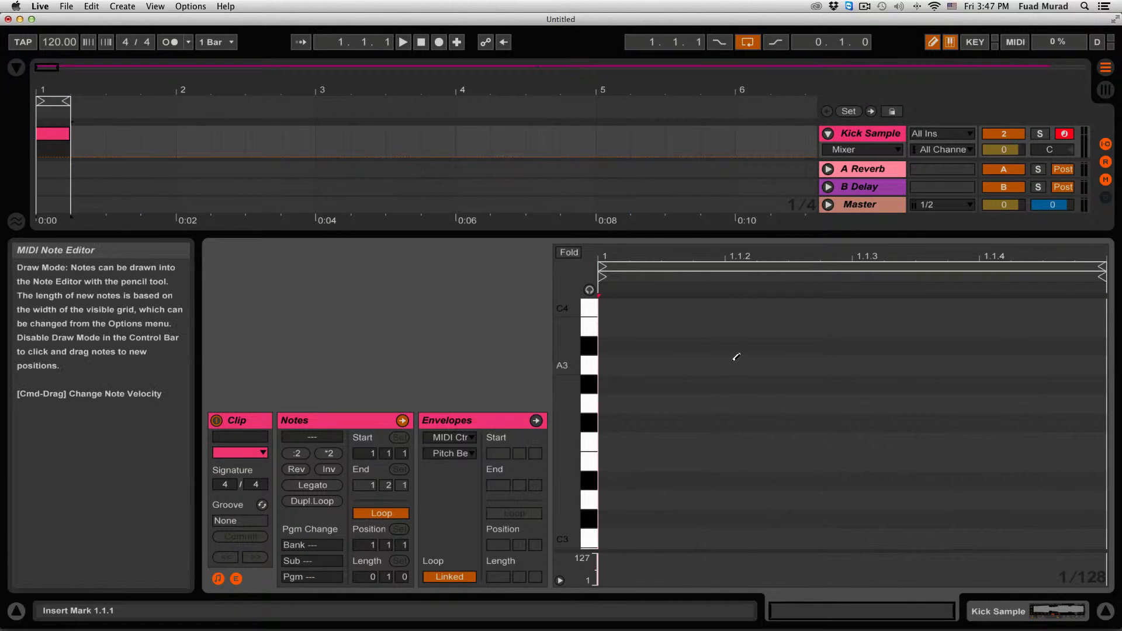
{"action": "scroll", "coordinate": [676, 358], "scroll_direction": "up", "scroll_amount": 2}
{"action": "scroll", "coordinate": [677, 358], "scroll_direction": "down", "scroll_amount": 5}
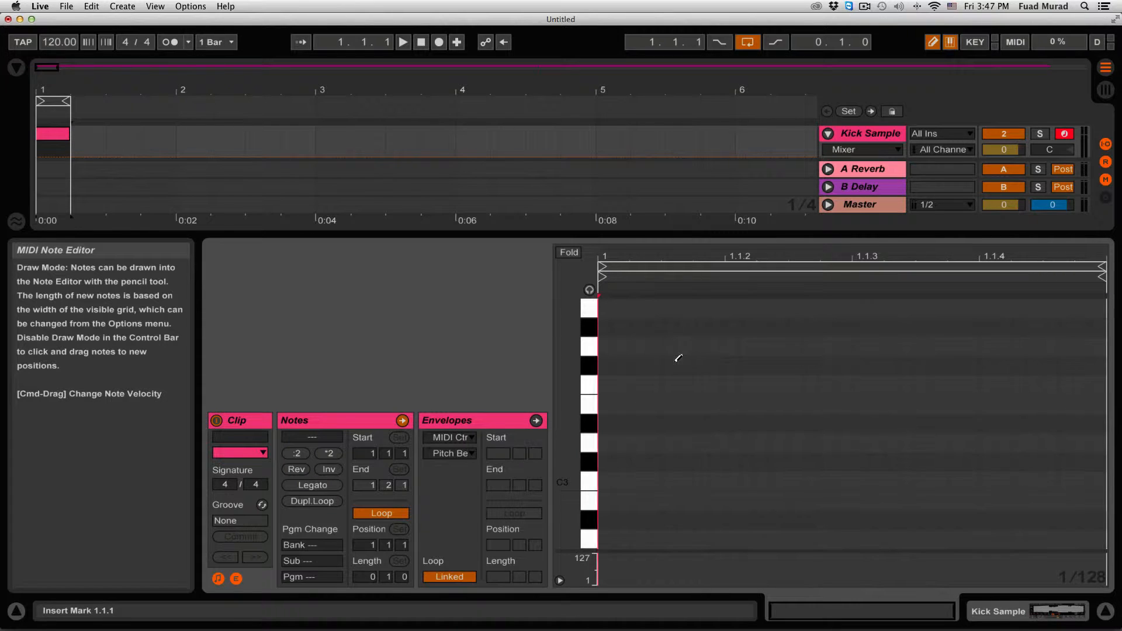
{"action": "left_click", "coordinate": [621, 480]}
{"action": "key", "text": "Delete"}
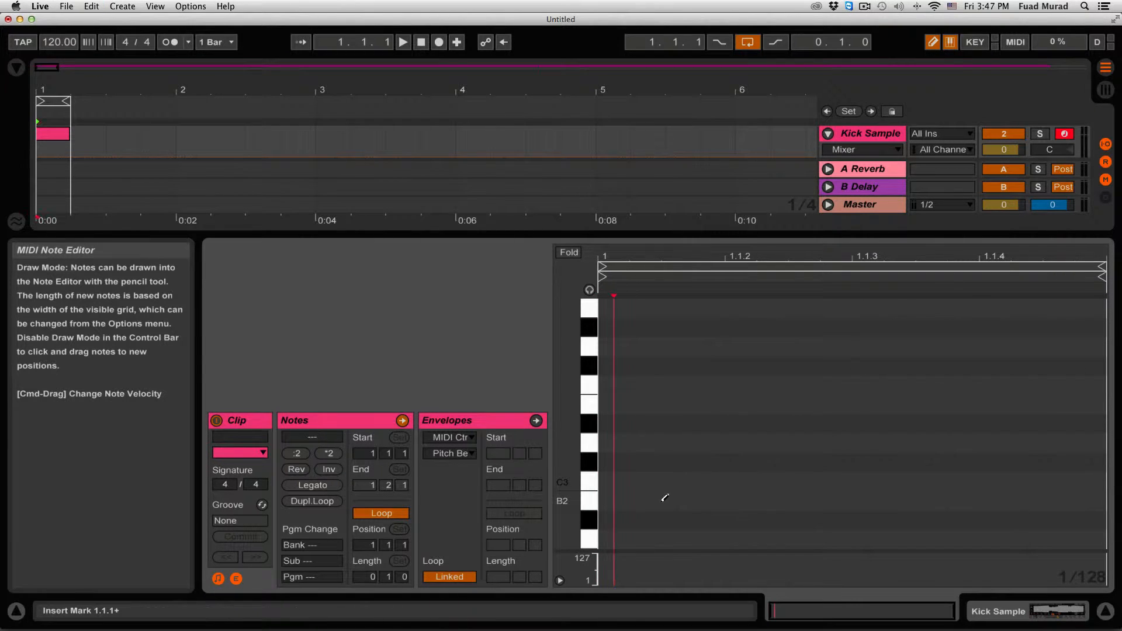
{"action": "right_click", "coordinate": [665, 493]}
{"action": "left_click", "coordinate": [690, 447]}
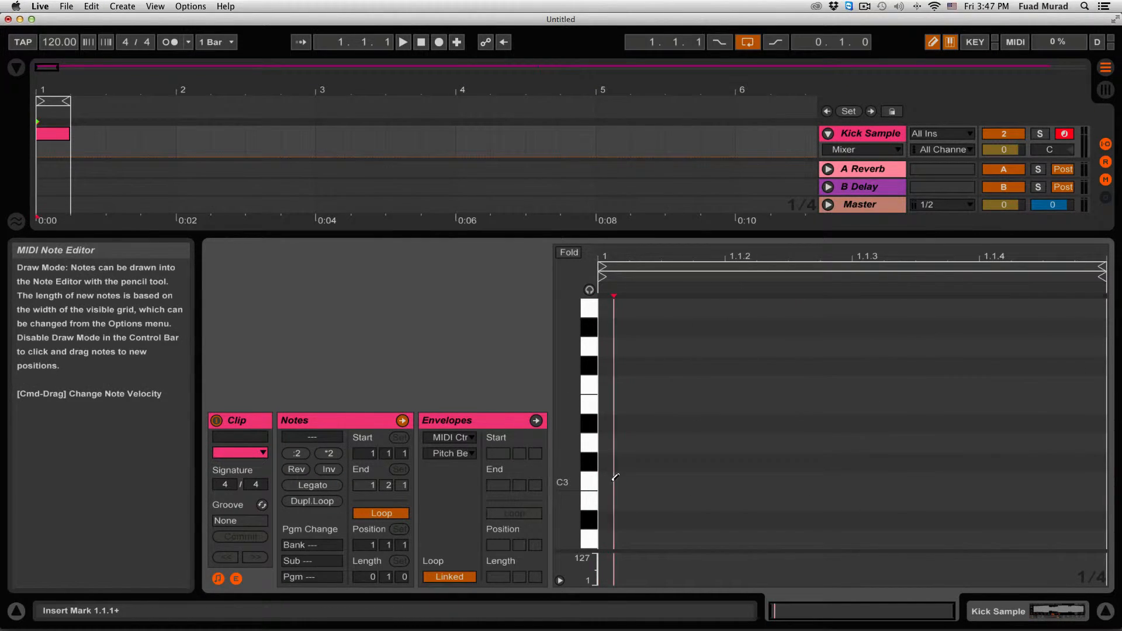
{"action": "left_click", "coordinate": [615, 480]}
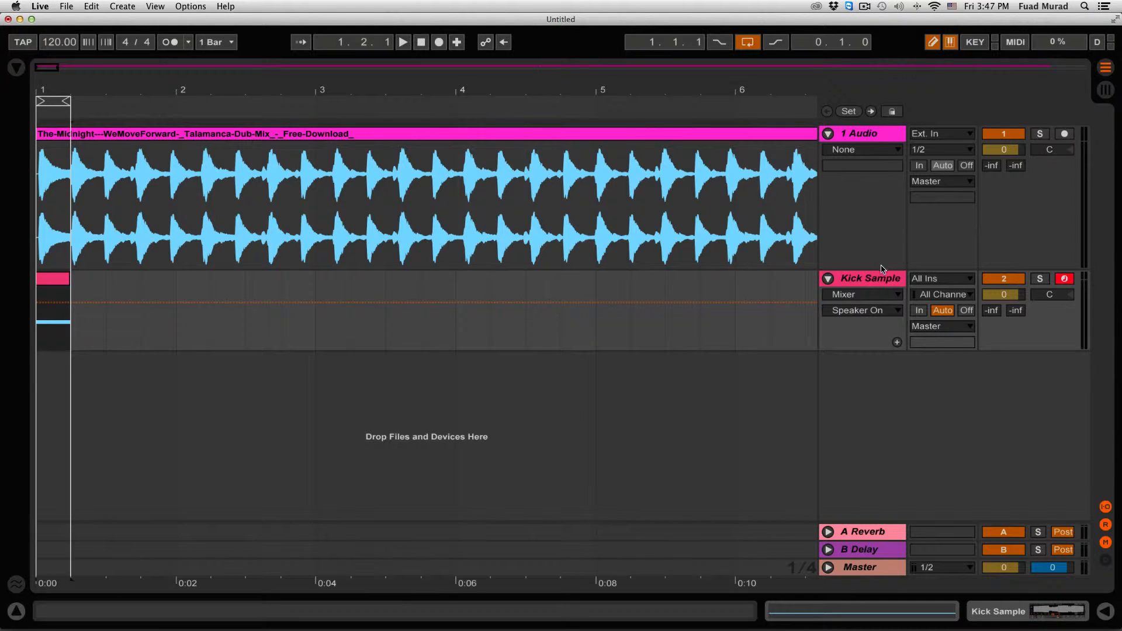
- Solo the Kick Sample track and audition the looped kick clip
{"action": "left_click", "coordinate": [1040, 279]}
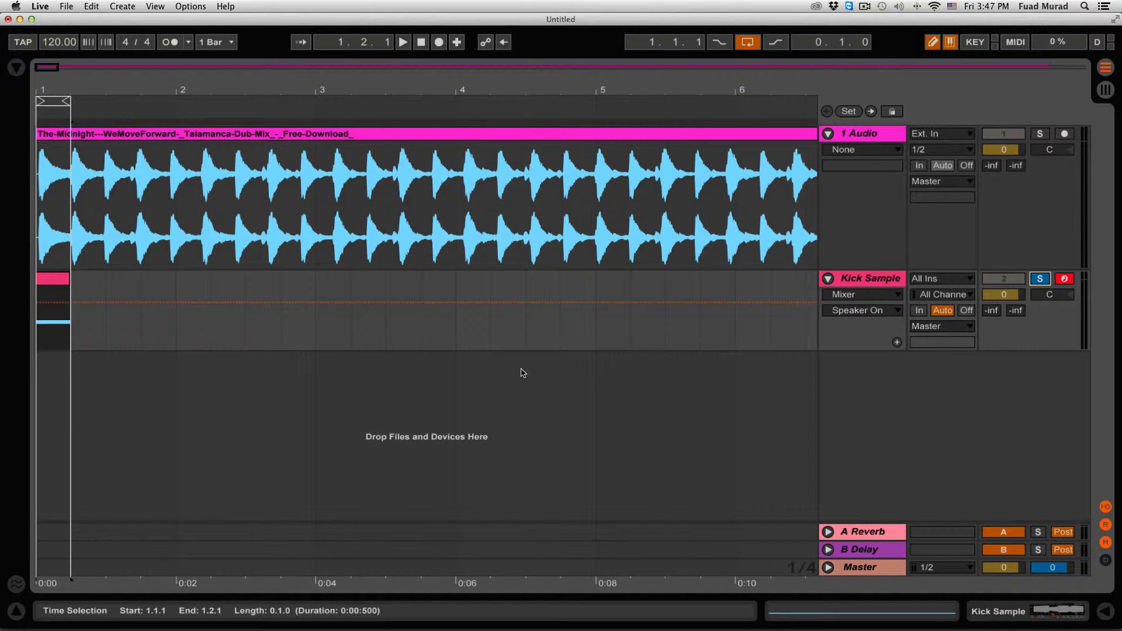
{"action": "key", "text": "space"}
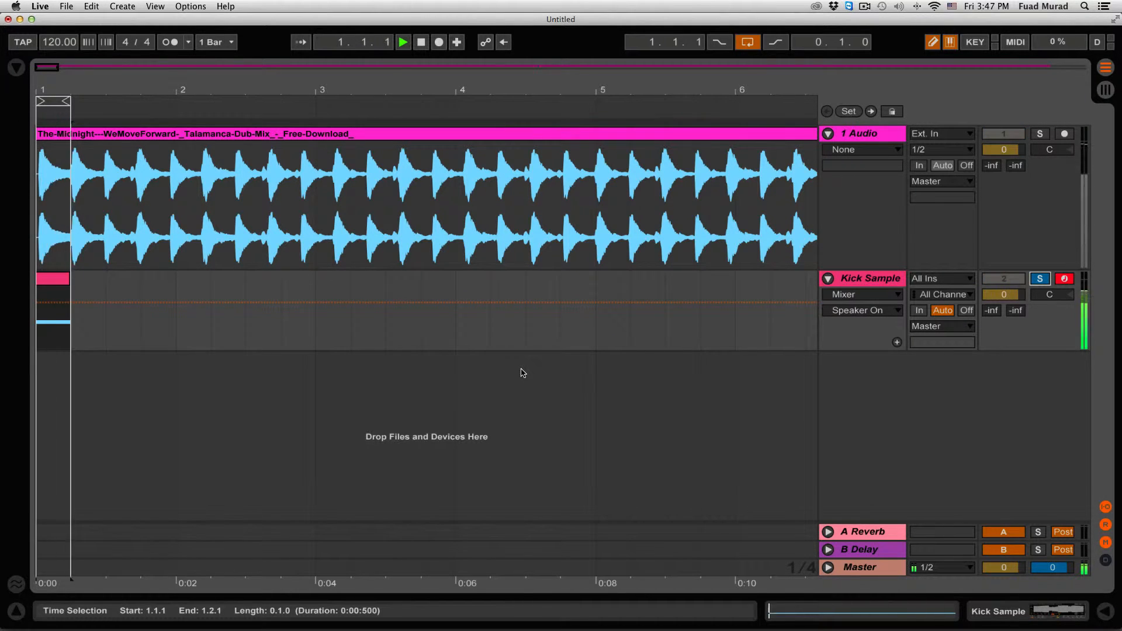
{"action": "key", "text": "space"}
- Lower the sampler's filter cutoff to 105 Hz and shorten the filter envelope decay to 80.1 ms
{"action": "double_click", "coordinate": [867, 280]}
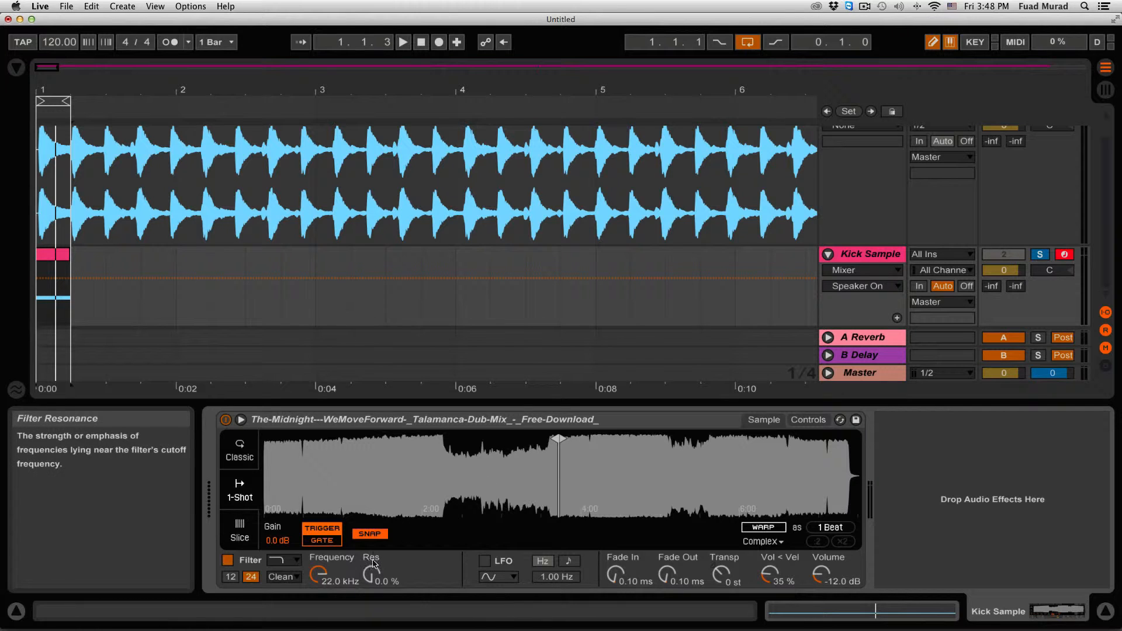
{"action": "left_click", "coordinate": [808, 419]}
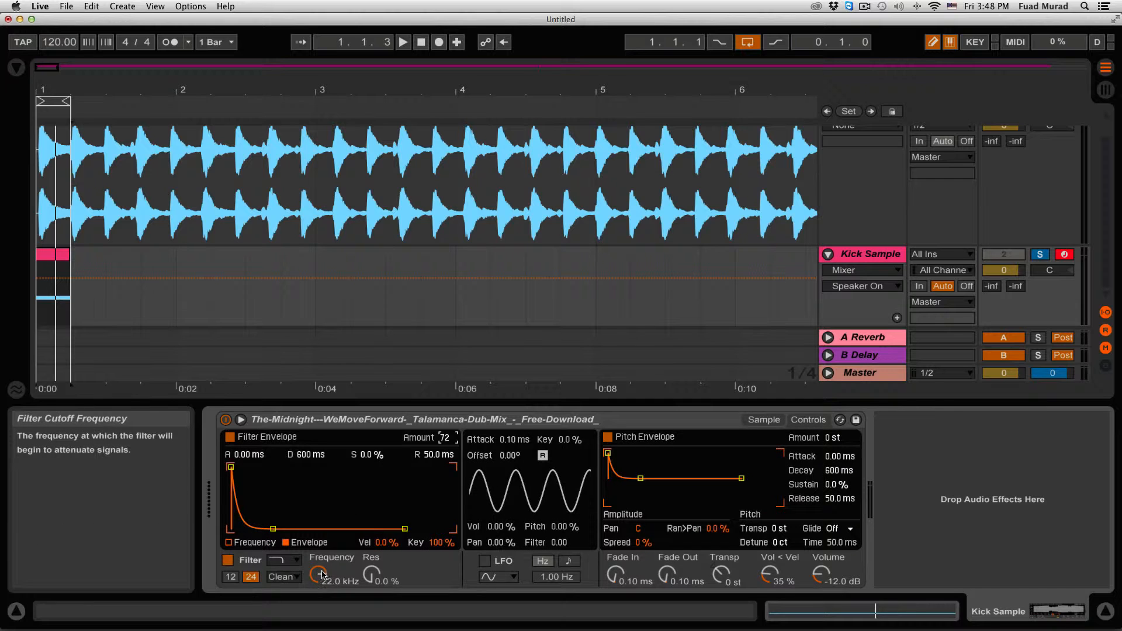
{"action": "left_click_drag", "start_coordinate": [322, 575], "coordinate": [322, 625]}
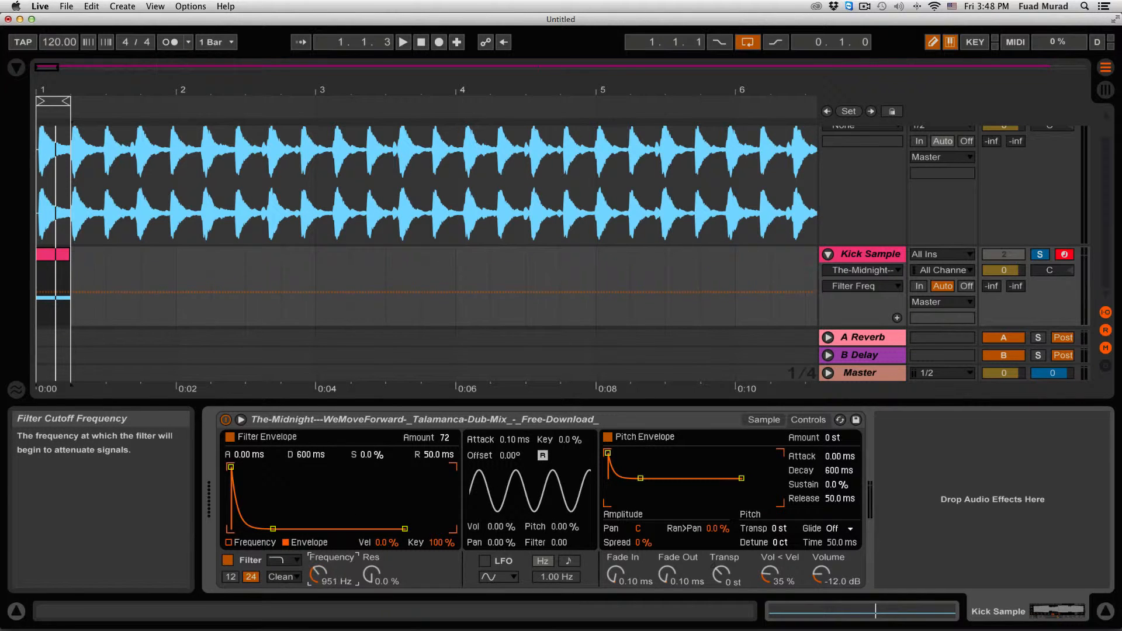
{"action": "left_click_drag", "start_coordinate": [317, 572], "coordinate": [318, 521]}
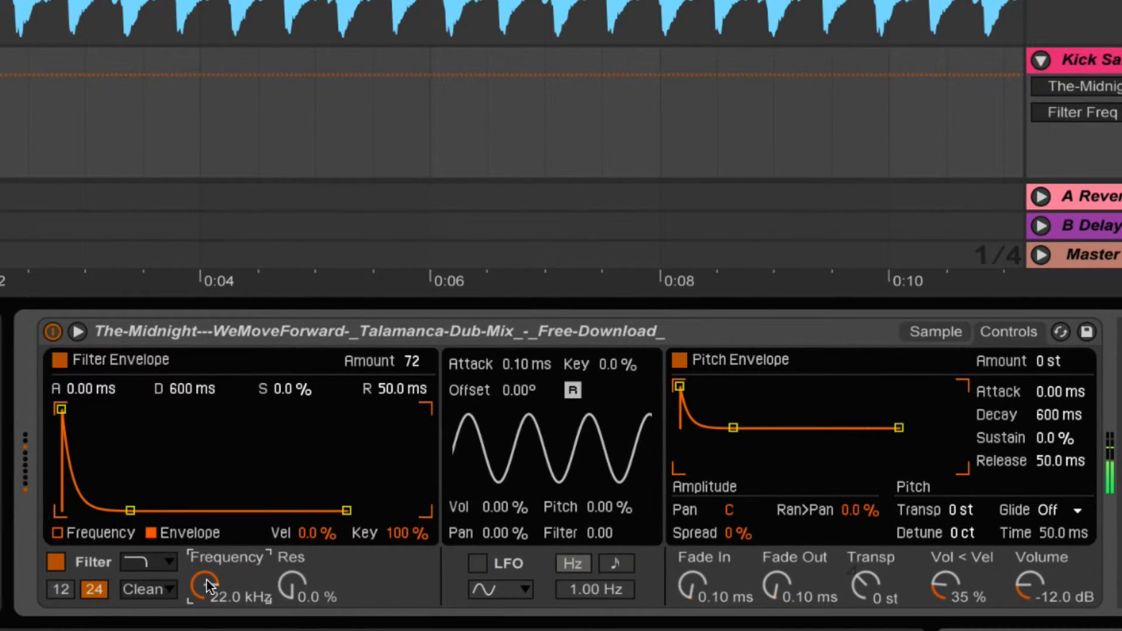
{"action": "left_click_drag", "start_coordinate": [221, 578], "coordinate": [221, 626]}
{"action": "mouse_move", "coordinate": [182, 389]}
{"action": "left_mouse_down"}
{"action": "mouse_move", "coordinate": [182, 445]}
{"action": "mouse_move", "coordinate": [183, 395]}
{"action": "left_mouse_up"}
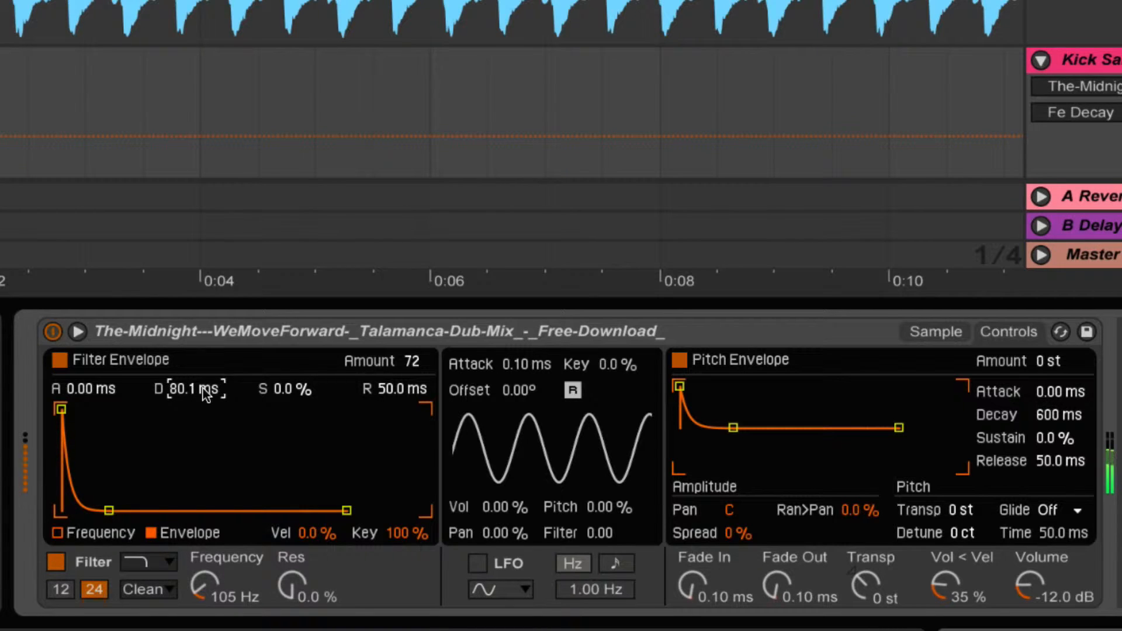
- Refine the filter cutoff to 115 Hz and the filter envelope decay to 61.9 ms
{"action": "mouse_move", "coordinate": [202, 585]}
{"action": "left_mouse_down"}
{"action": "mouse_move", "coordinate": [202, 553]}
{"action": "mouse_move", "coordinate": [202, 570]}
{"action": "left_mouse_up"}
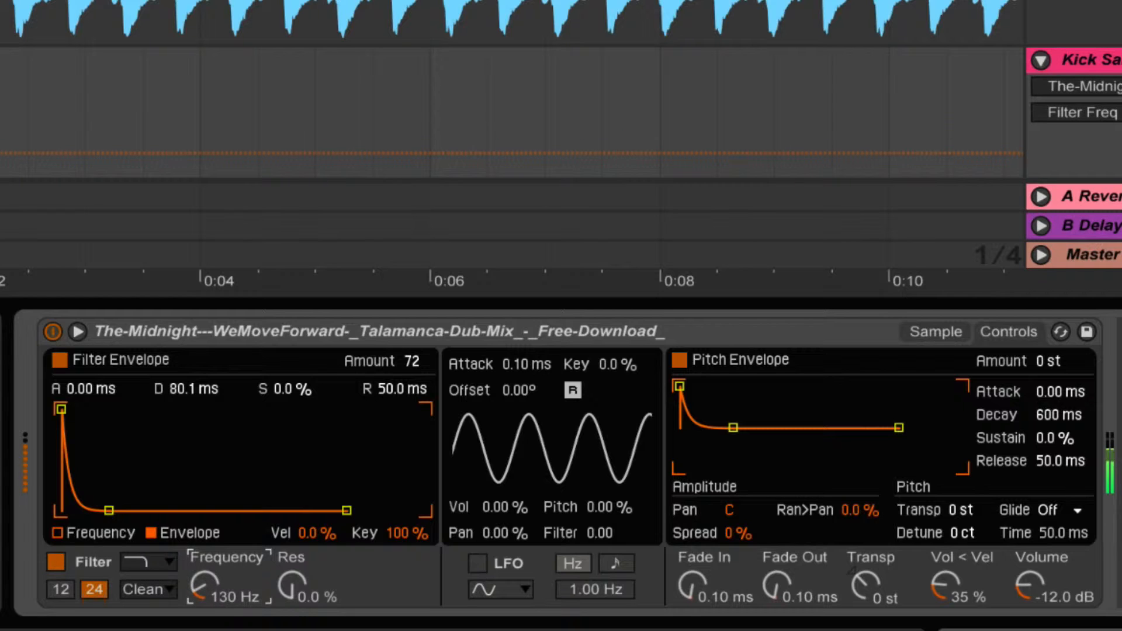
{"action": "left_click_drag", "start_coordinate": [202, 570], "coordinate": [202, 571]}
{"action": "mouse_move", "coordinate": [185, 389]}
{"action": "left_mouse_down"}
{"action": "mouse_move", "coordinate": [186, 427]}
{"action": "mouse_move", "coordinate": [186, 402]}
{"action": "left_mouse_up"}
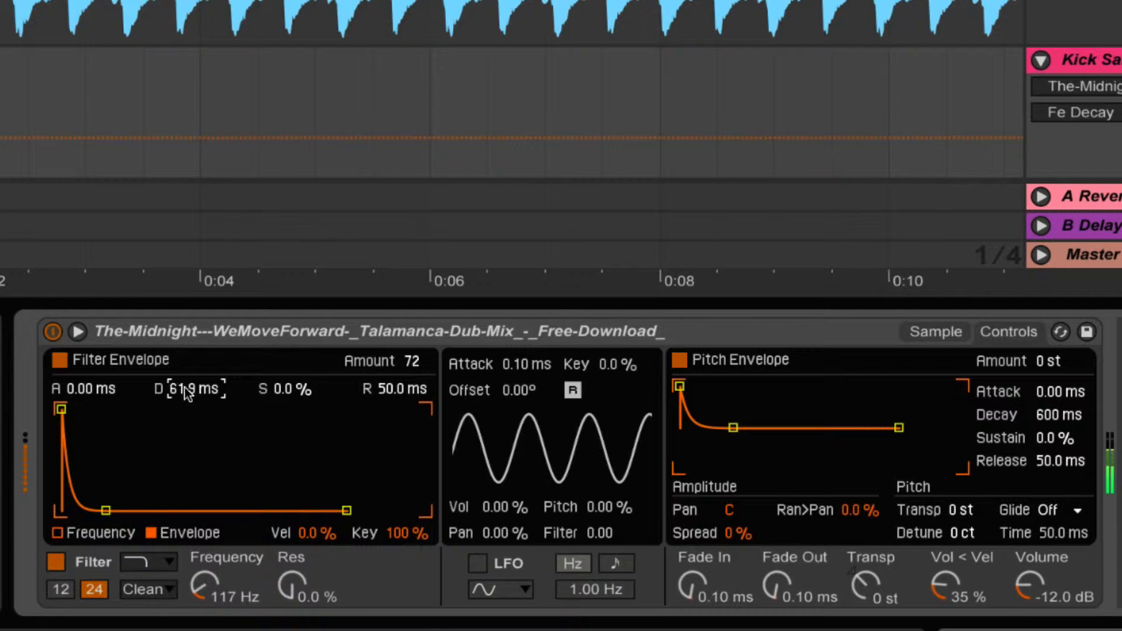
{"action": "mouse_move", "coordinate": [209, 578]}
{"action": "left_mouse_down"}
{"action": "mouse_move", "coordinate": [209, 591]}
{"action": "mouse_move", "coordinate": [209, 578]}
{"action": "left_mouse_up"}
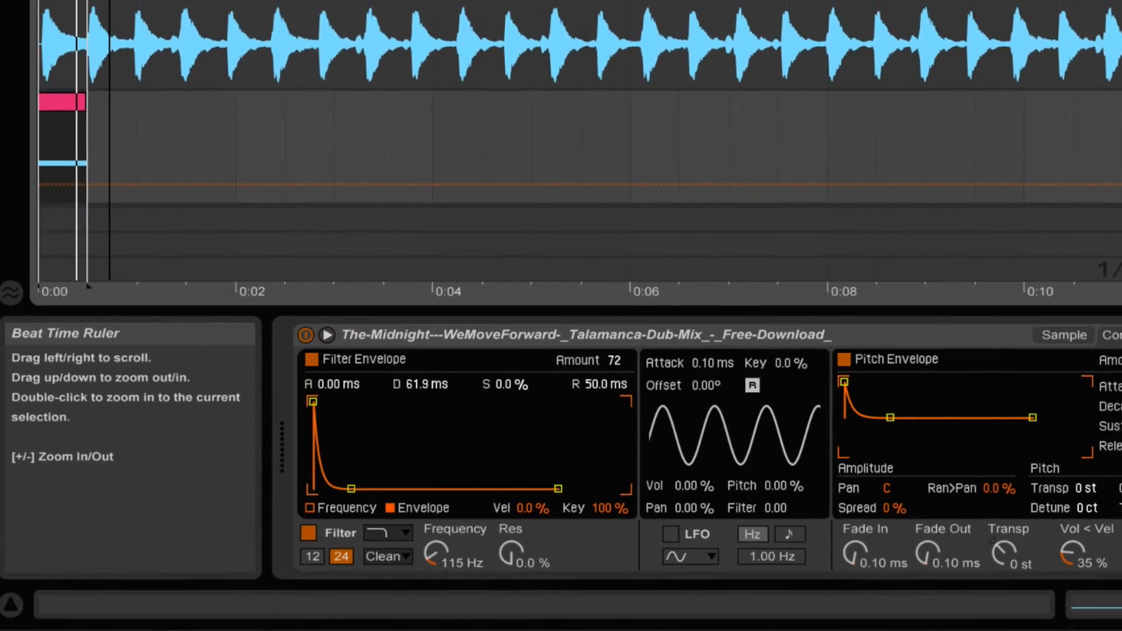
- Set the sampler's fade out to 59.3 ms and reset its volume to 0 dB
{"action": "mouse_move", "coordinate": [109, 1]}
{"action": "left_mouse_down"}
{"action": "mouse_move", "coordinate": [226, 245]}
{"action": "mouse_move", "coordinate": [637, 245]}
{"action": "left_mouse_up"}
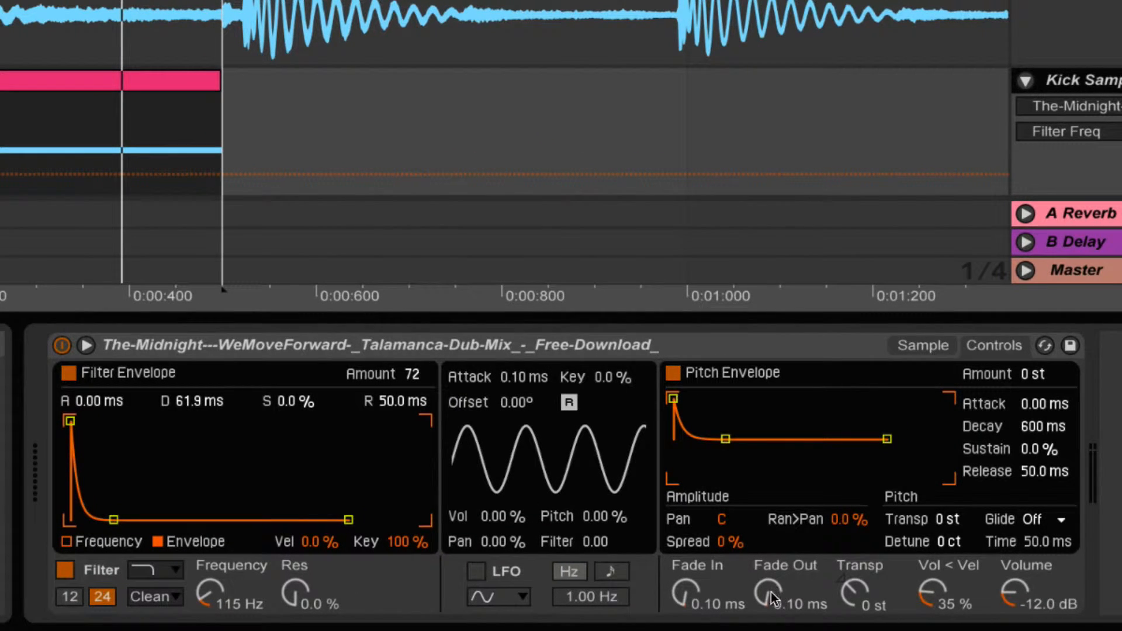
{"action": "mouse_move", "coordinate": [770, 596]}
{"action": "left_mouse_down"}
{"action": "mouse_move", "coordinate": [771, 576]}
{"action": "mouse_move", "coordinate": [771, 612]}
{"action": "mouse_move", "coordinate": [770, 593]}
{"action": "left_mouse_up"}
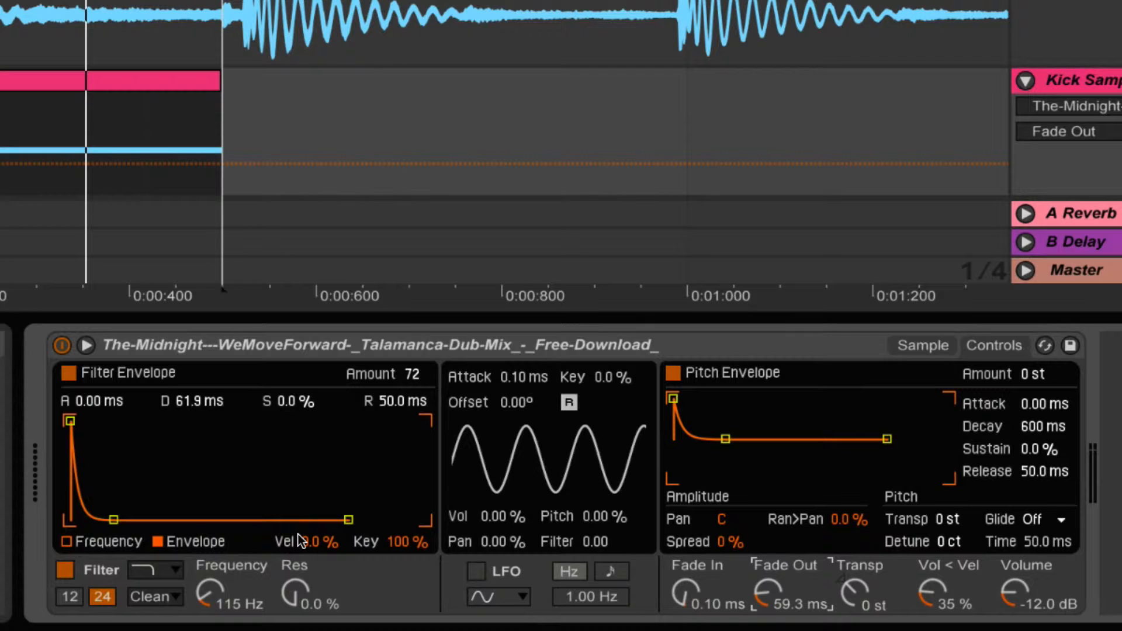
{"action": "left_click", "coordinate": [1014, 594]}
{"action": "key", "text": "Delete"}
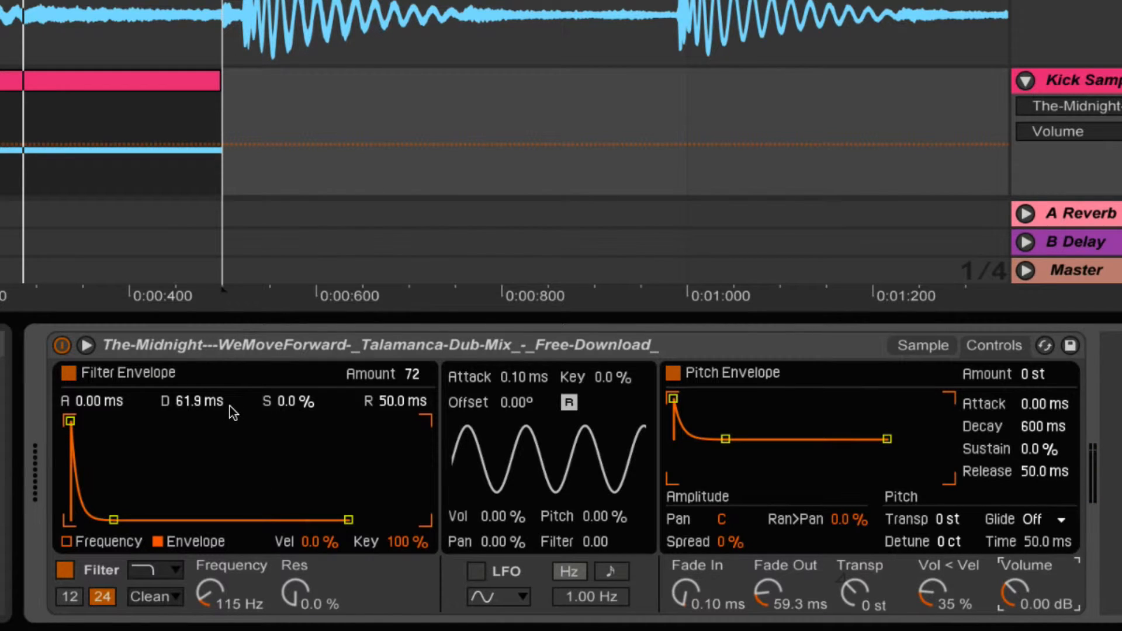
- Try the filter envelope decay again and fine-tune the filter cutoff to 105 Hz
{"action": "left_click_drag", "start_coordinate": [202, 402], "coordinate": [202, 437]}
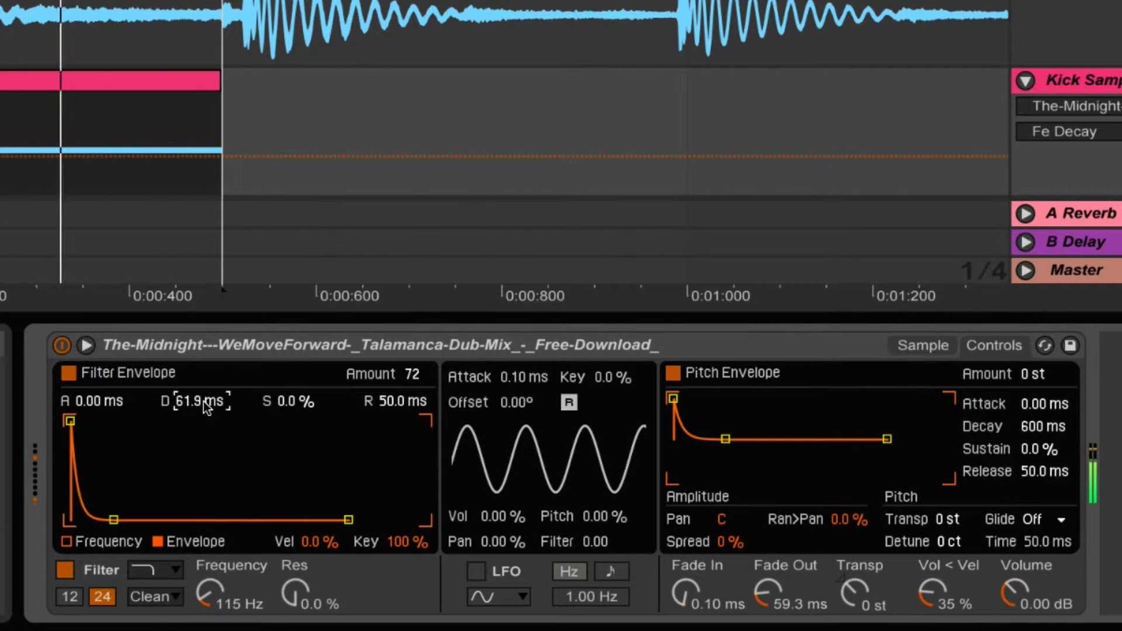
{"action": "mouse_move", "coordinate": [209, 593]}
{"action": "left_mouse_down"}
{"action": "mouse_move", "coordinate": [209, 623]}
{"action": "mouse_move", "coordinate": [209, 589]}
{"action": "left_mouse_up"}
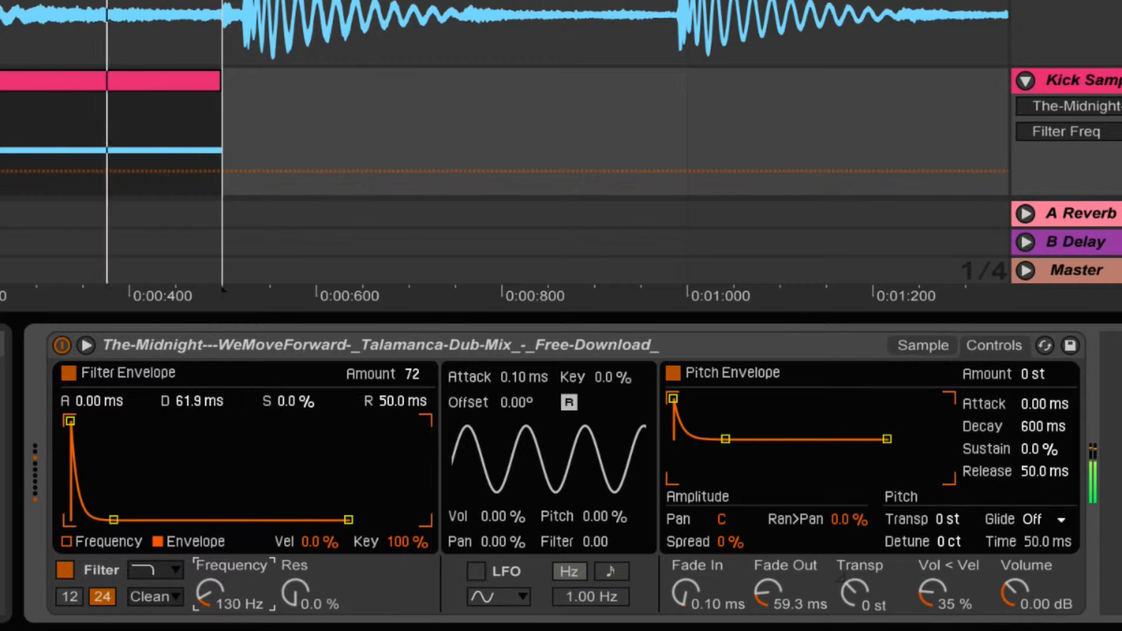
{"action": "left_click_drag", "start_coordinate": [209, 589], "coordinate": [209, 596]}
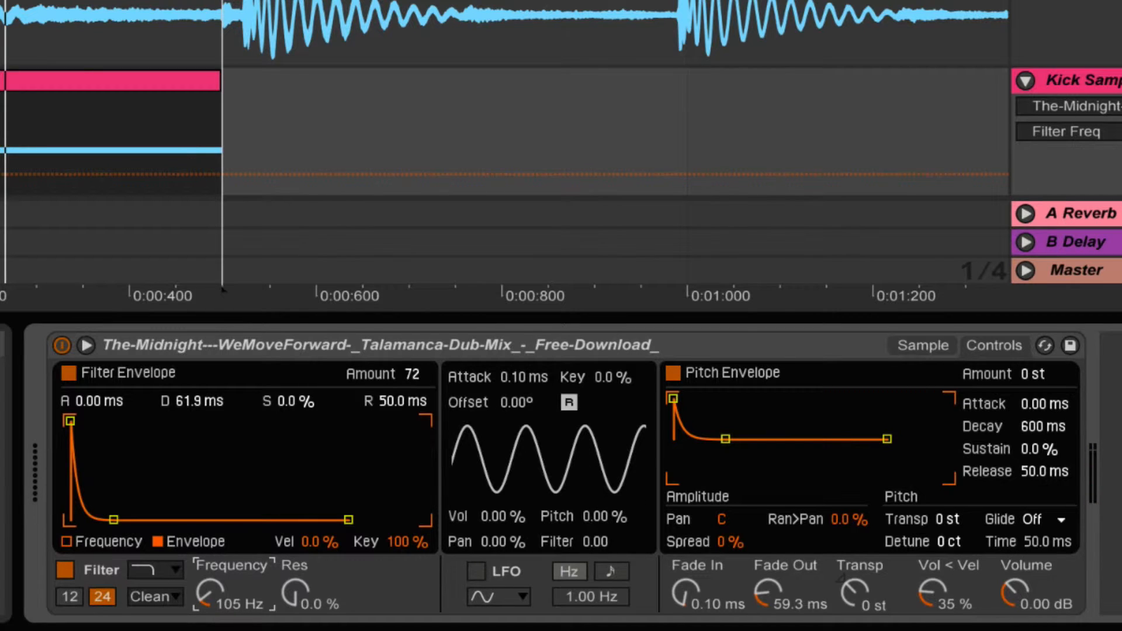
- Add EQ Eight after the sampler on the Kick Sample track and set its mode to M/S
{"action": "key", "text": "ctrl+alt+b"}
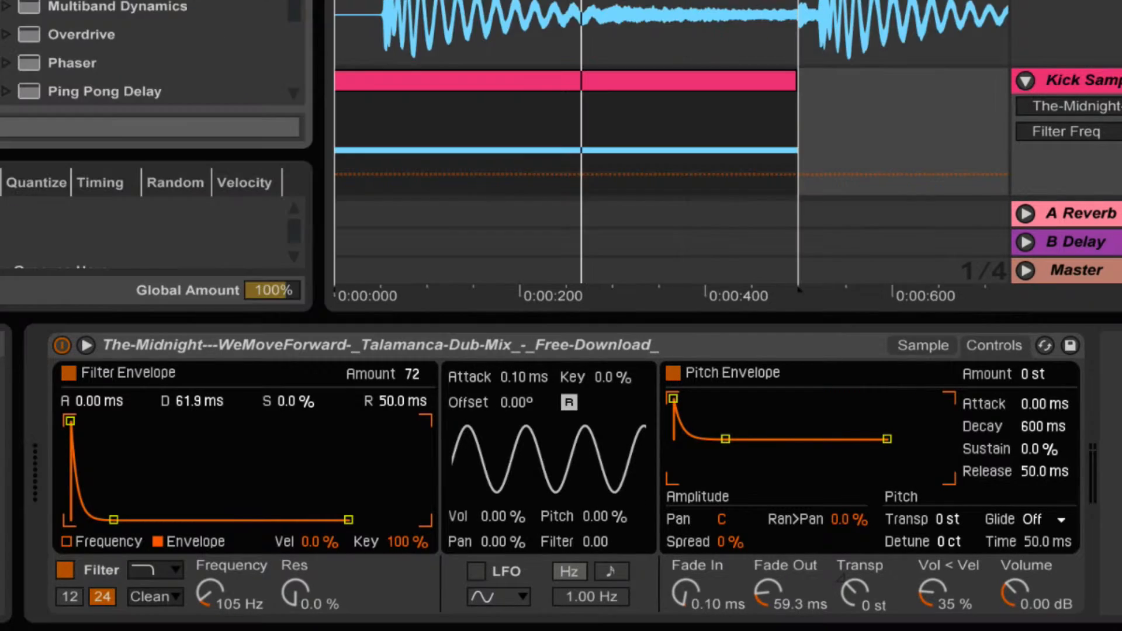
{"action": "scroll", "coordinate": [146, 53], "scroll_direction": "up", "scroll_amount": 5}
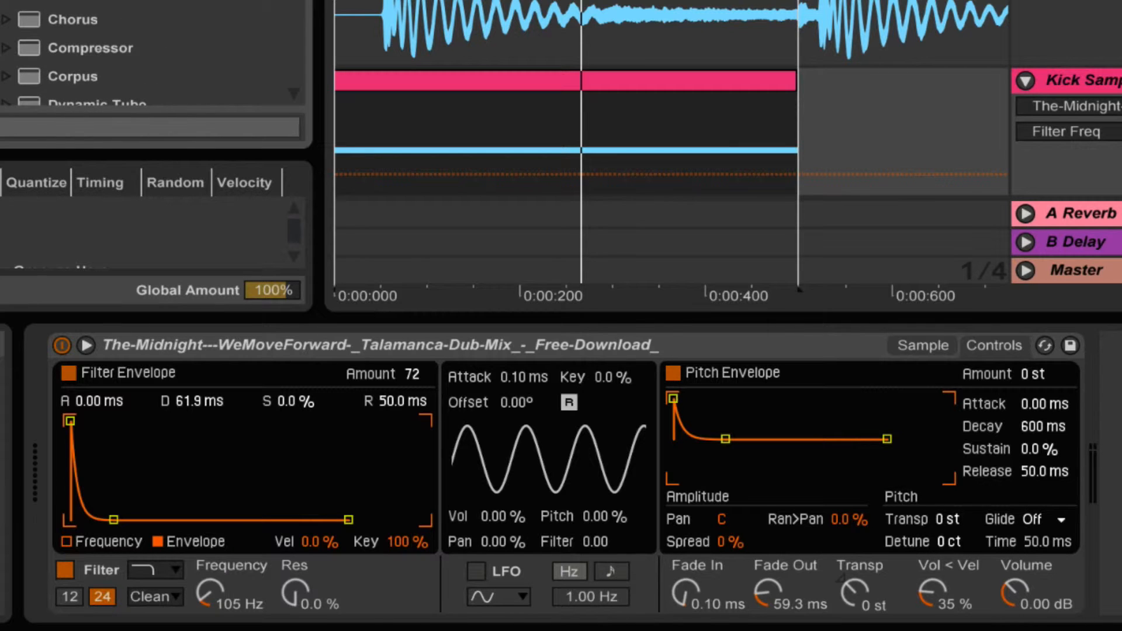
{"action": "scroll", "coordinate": [146, 58], "scroll_direction": "down", "scroll_amount": 1}
{"action": "scroll", "coordinate": [146, 58], "scroll_direction": "down", "scroll_amount": 1}
{"action": "double_click", "coordinate": [88, 47]}
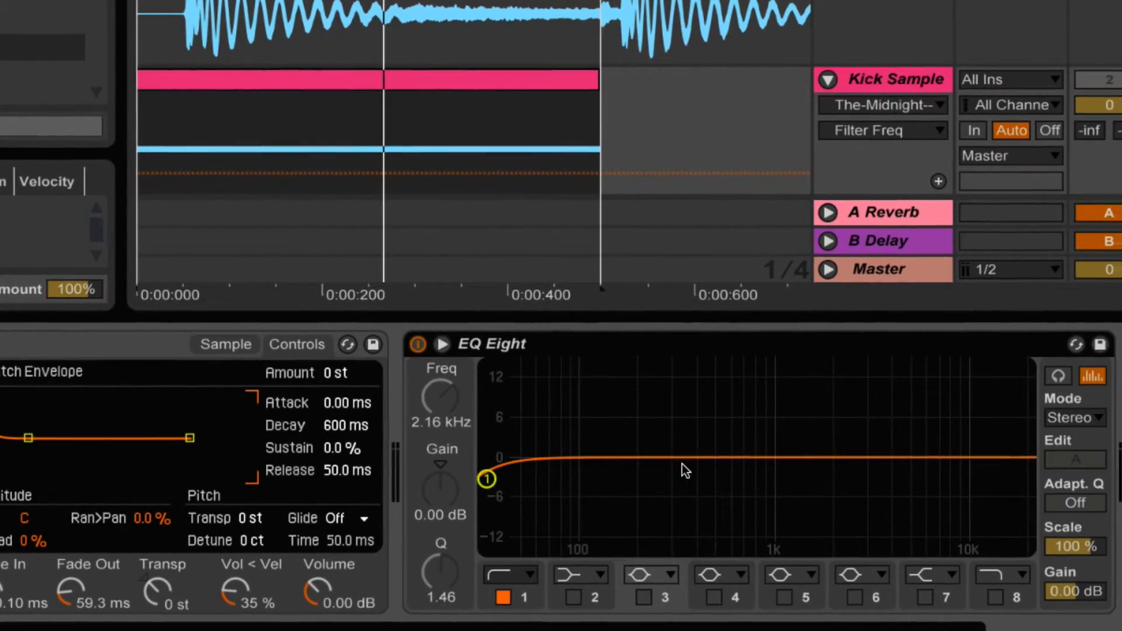
{"action": "left_click", "coordinate": [1078, 418]}
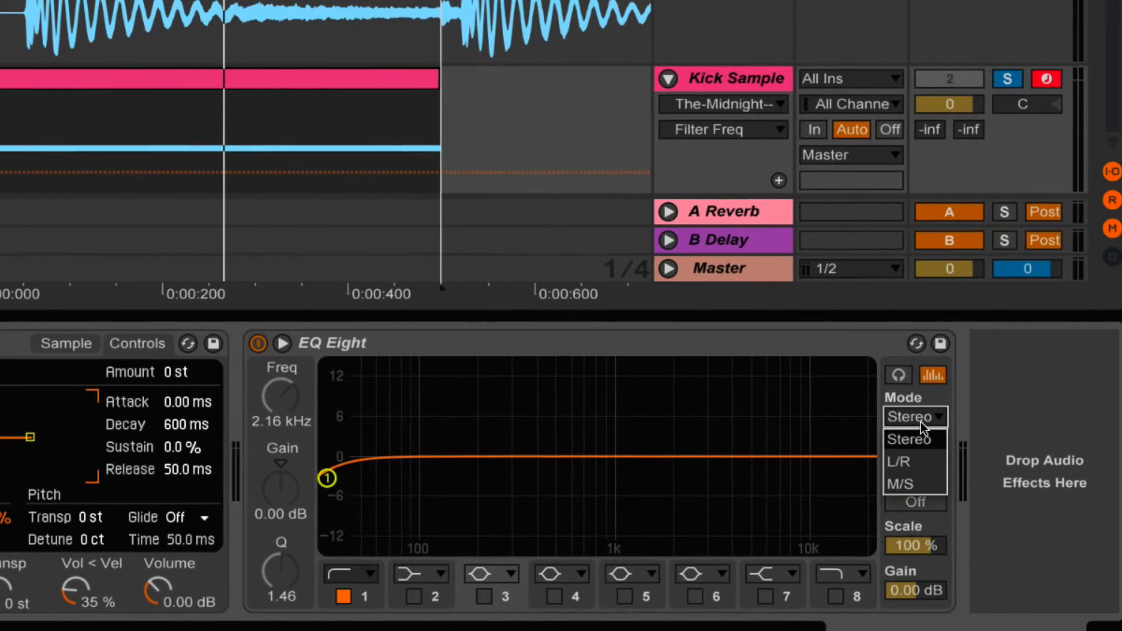
{"action": "left_click", "coordinate": [906, 483]}
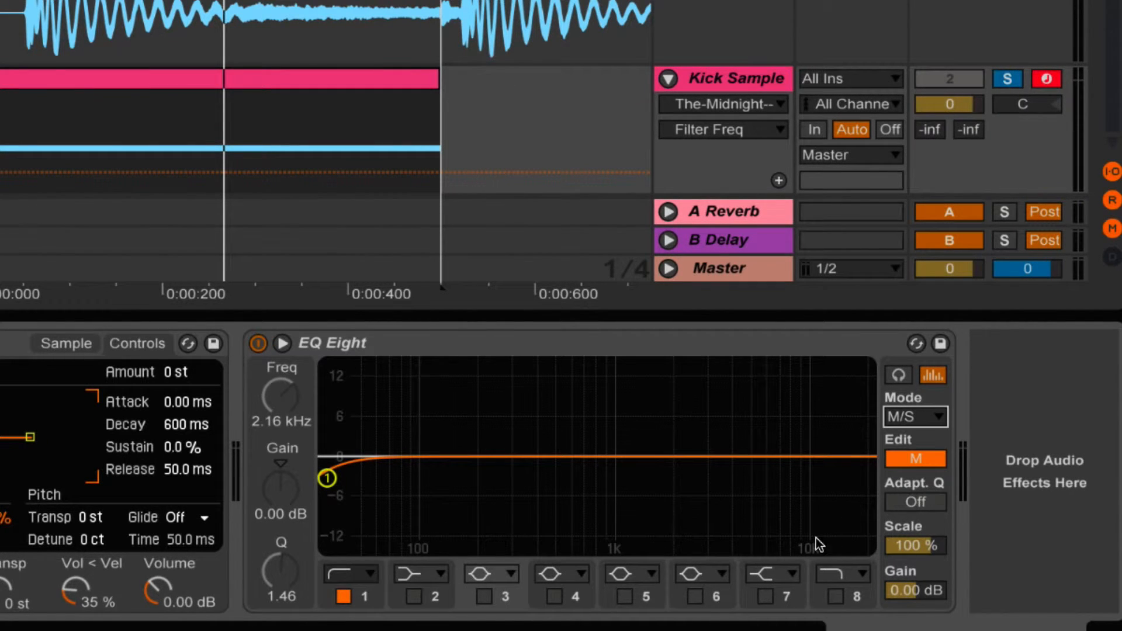
- Switch EQ Eight to edit the side signal and enable band 1 as a ×4 low cut at 22.0 kHz
{"action": "left_click", "coordinate": [847, 577]}
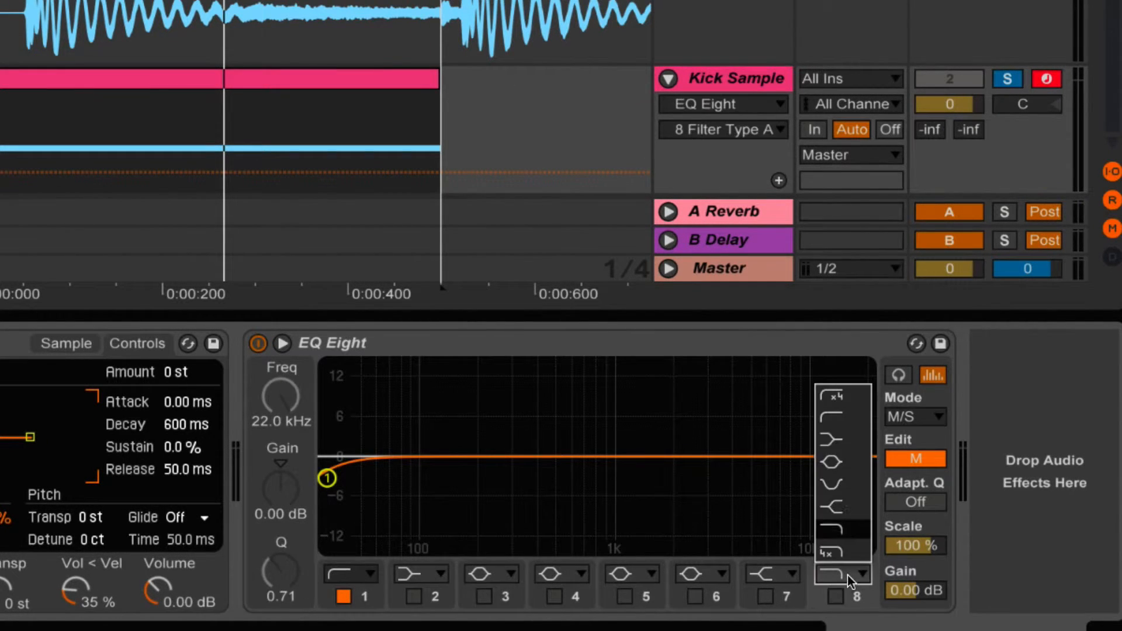
{"action": "left_click", "coordinate": [845, 326]}
{"action": "left_click", "coordinate": [921, 458]}
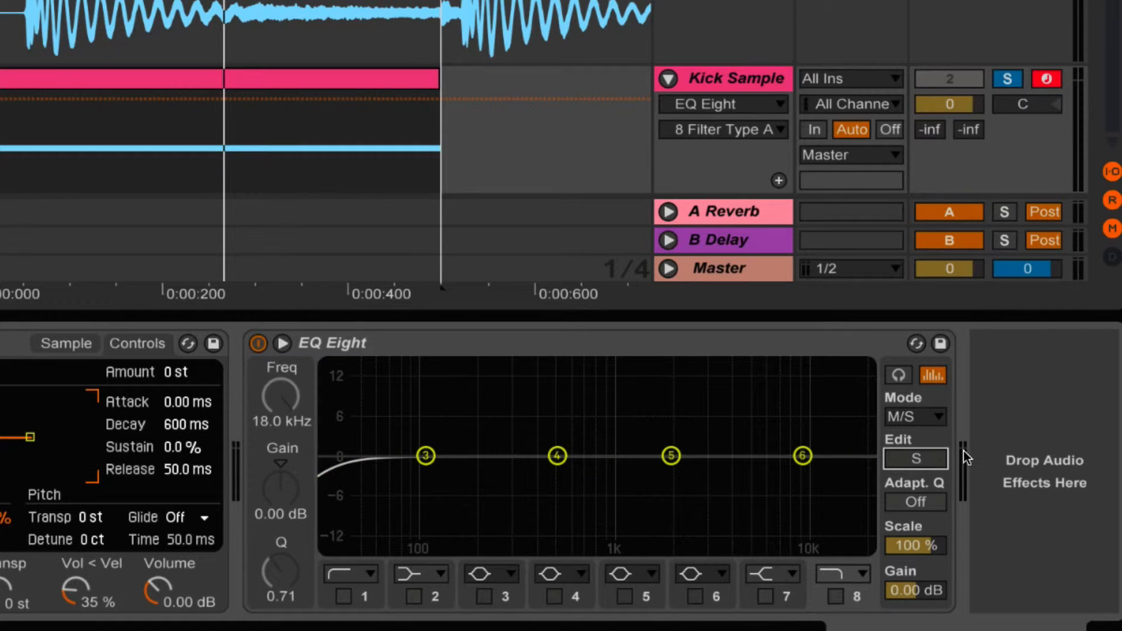
{"action": "left_click", "coordinate": [355, 576]}
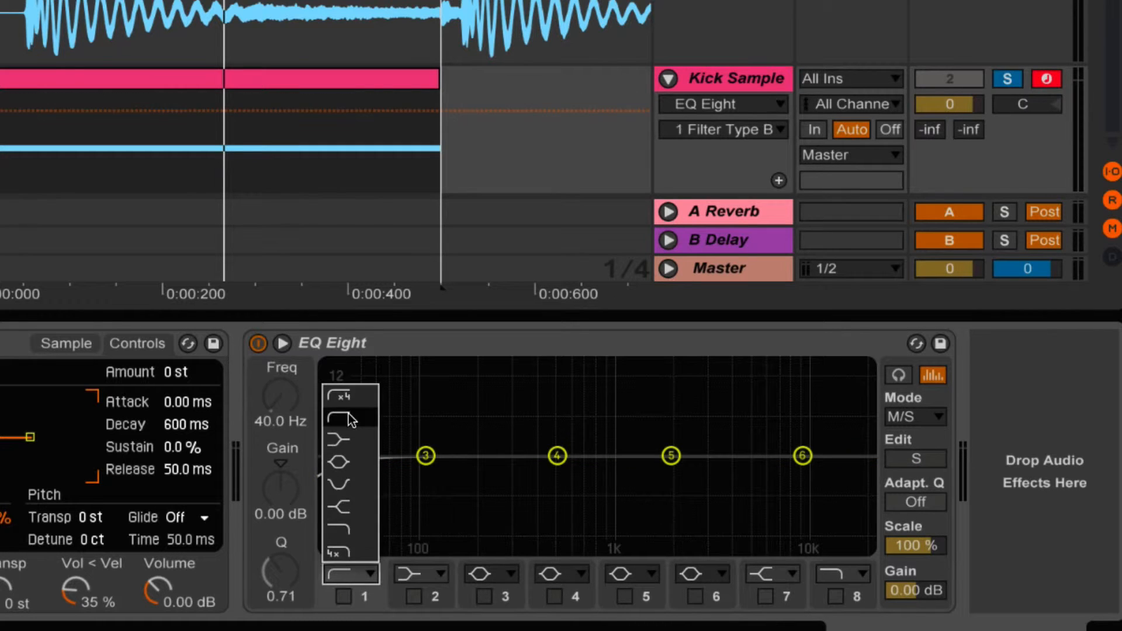
{"action": "left_click", "coordinate": [354, 403]}
{"action": "left_click", "coordinate": [344, 597]}
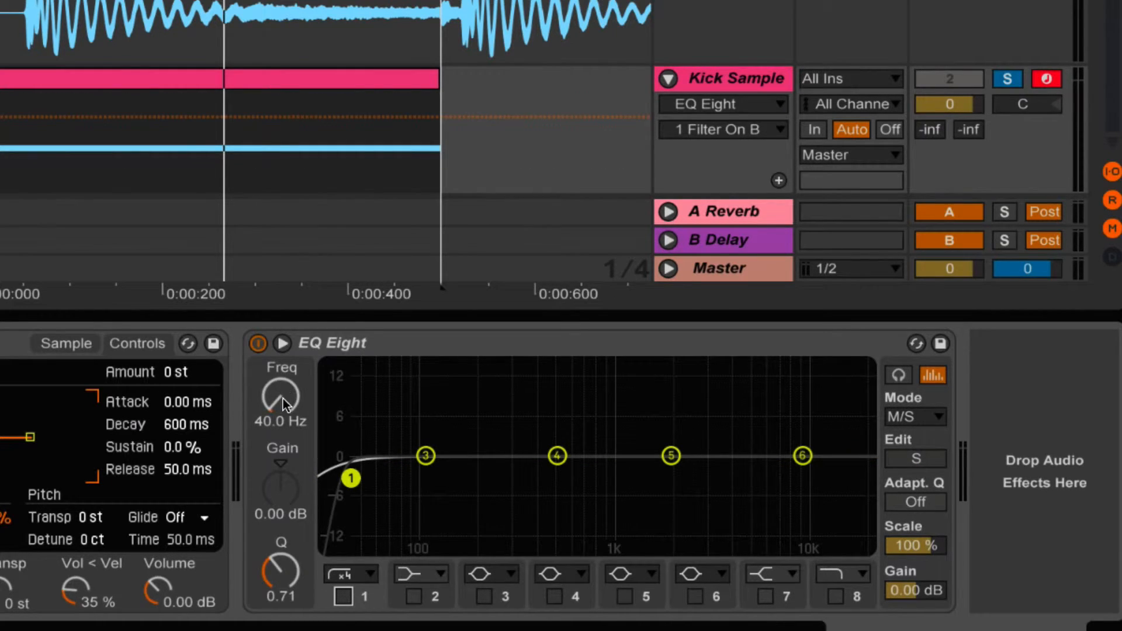
{"action": "left_click_drag", "start_coordinate": [283, 398], "coordinate": [283, 327]}
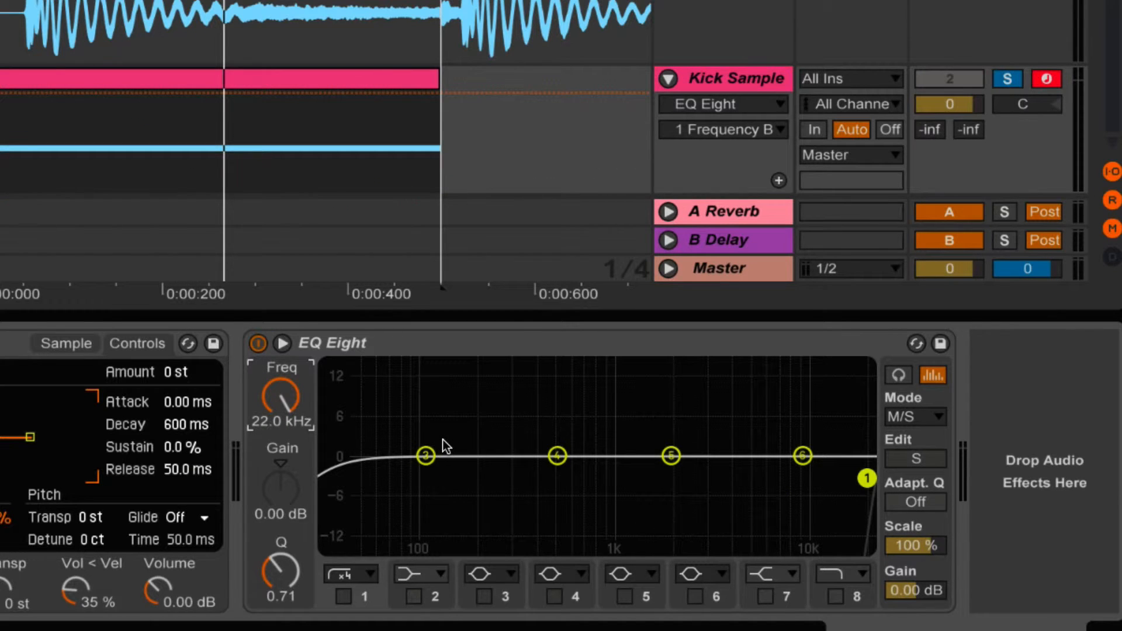
- Play the kick loop and compare the sound with EQ Eight bypassed and active
{"action": "key", "text": "space"}
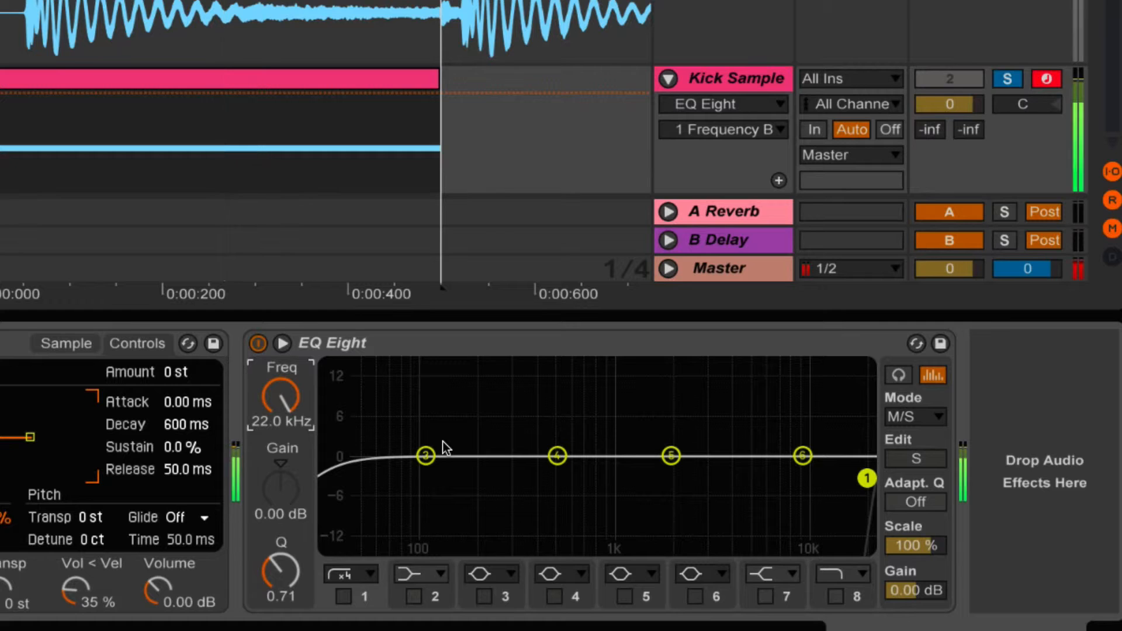
{"action": "left_click", "coordinate": [258, 344]}
{"action": "left_click", "coordinate": [258, 348]}
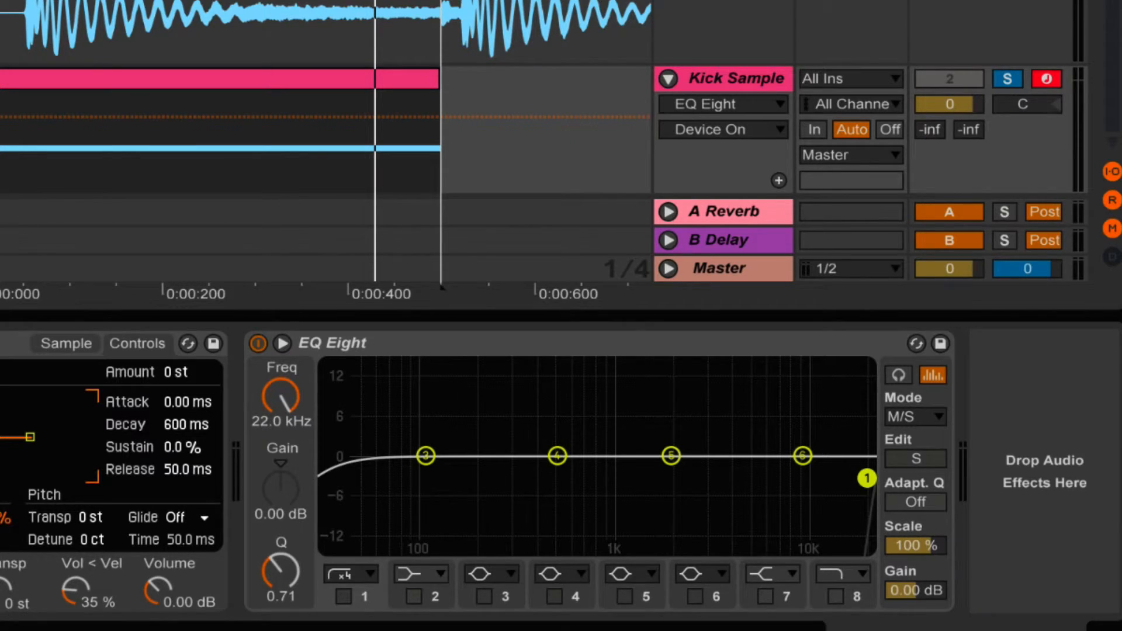
- Add a Utility effect after EQ Eight and bring its stereo width down to the minimum
{"action": "key", "text": "Return"}
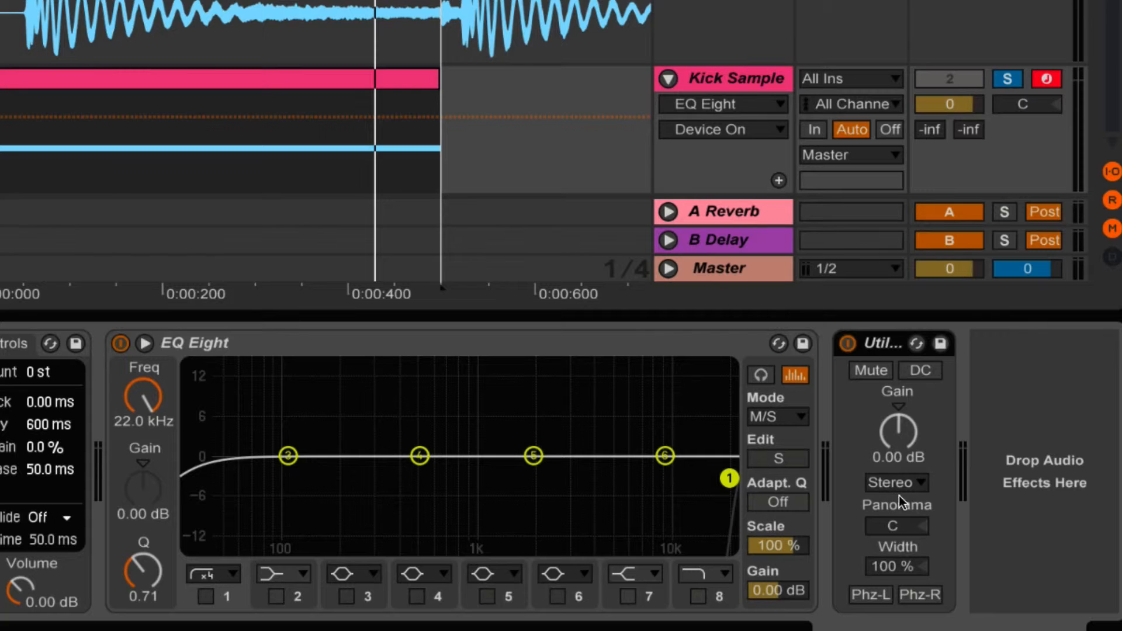
{"action": "left_click_drag", "start_coordinate": [899, 564], "coordinate": [899, 619]}
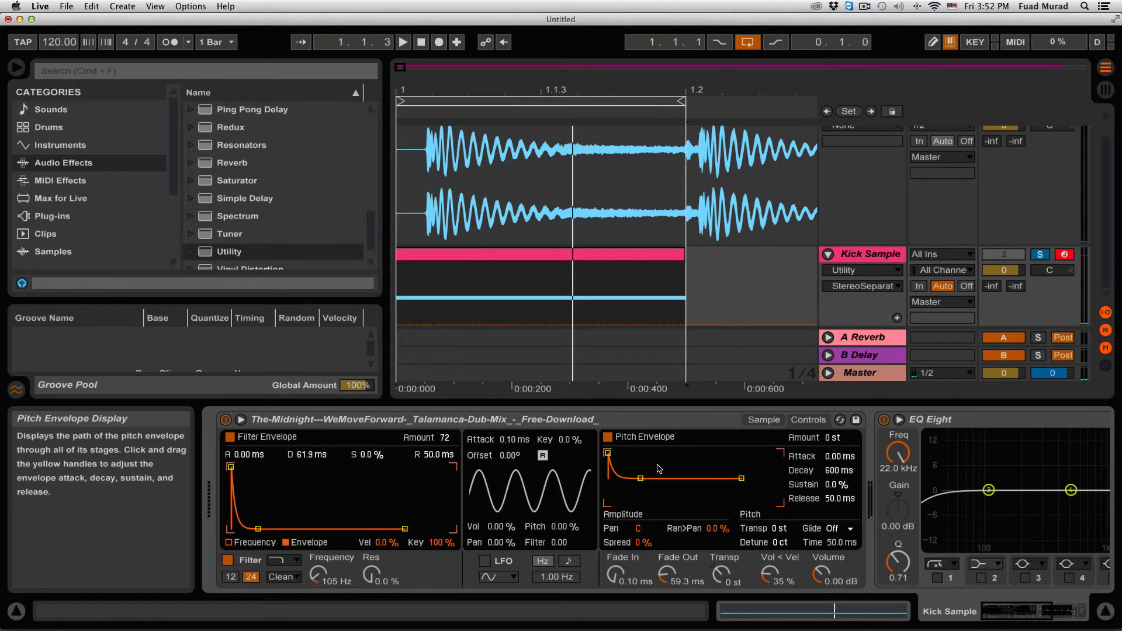
- Examine how the kicks in the imported audio line up with the beat grid around 1.2.1 and 1.3.1
{"action": "key", "text": "super+alt+l"}
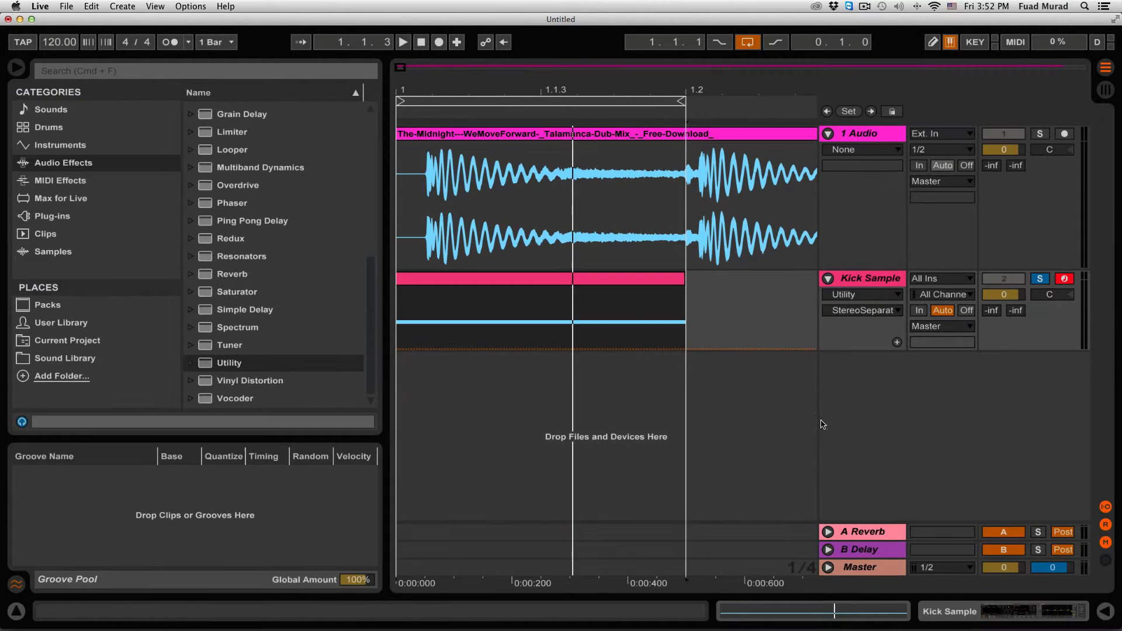
{"action": "left_click_drag", "start_coordinate": [709, 91], "coordinate": [487, 98]}
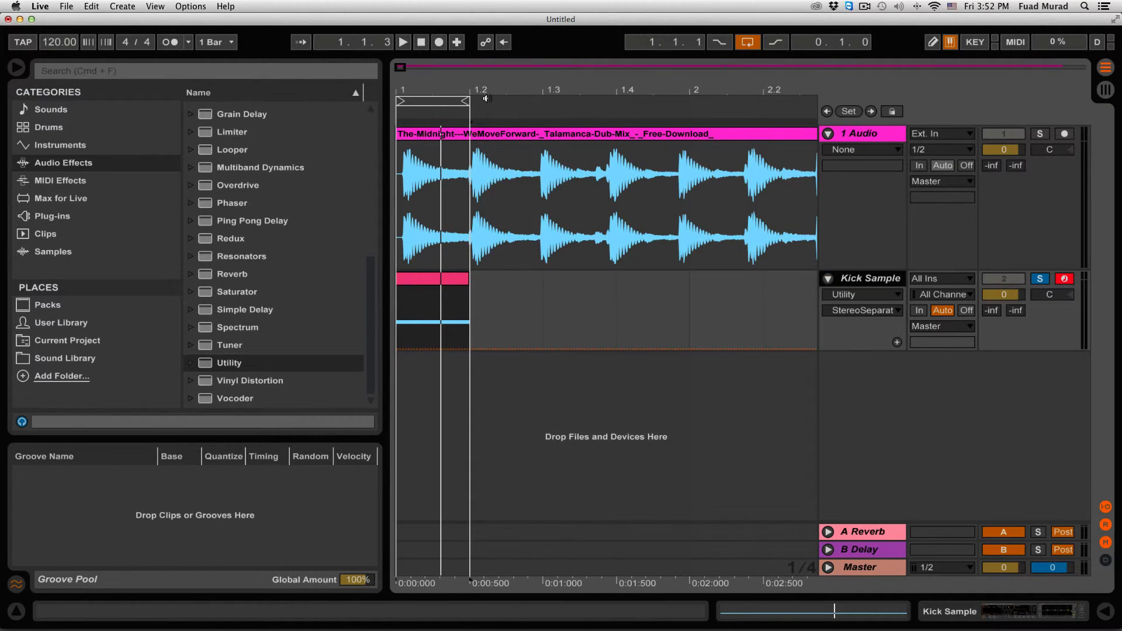
{"action": "left_click_drag", "start_coordinate": [582, 82], "coordinate": [503, 143]}
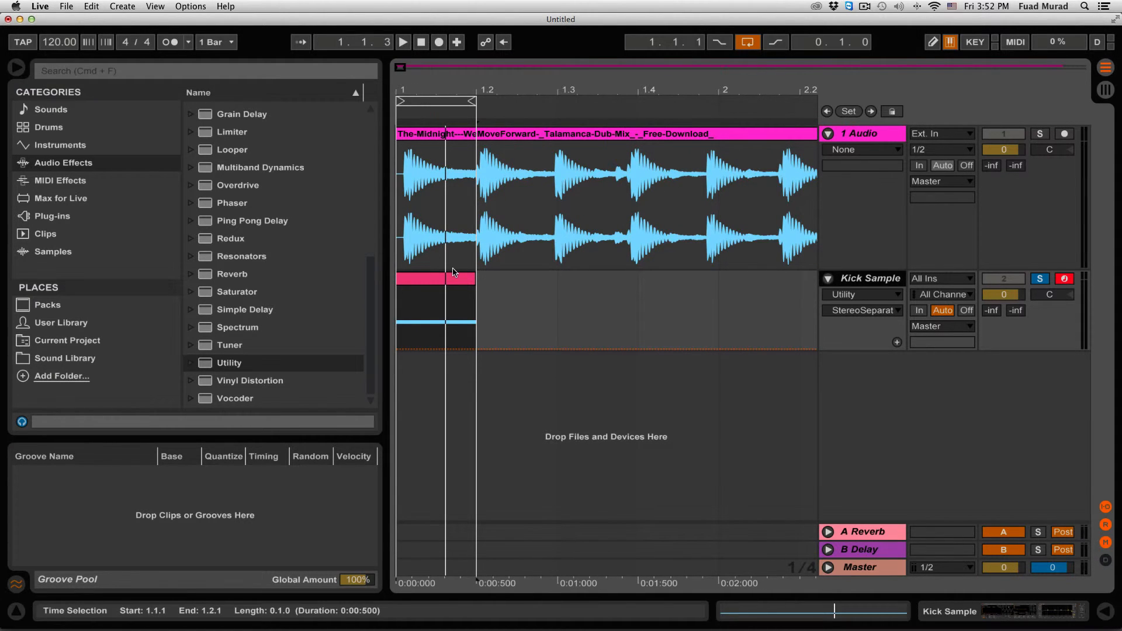
{"action": "left_click", "coordinate": [487, 165]}
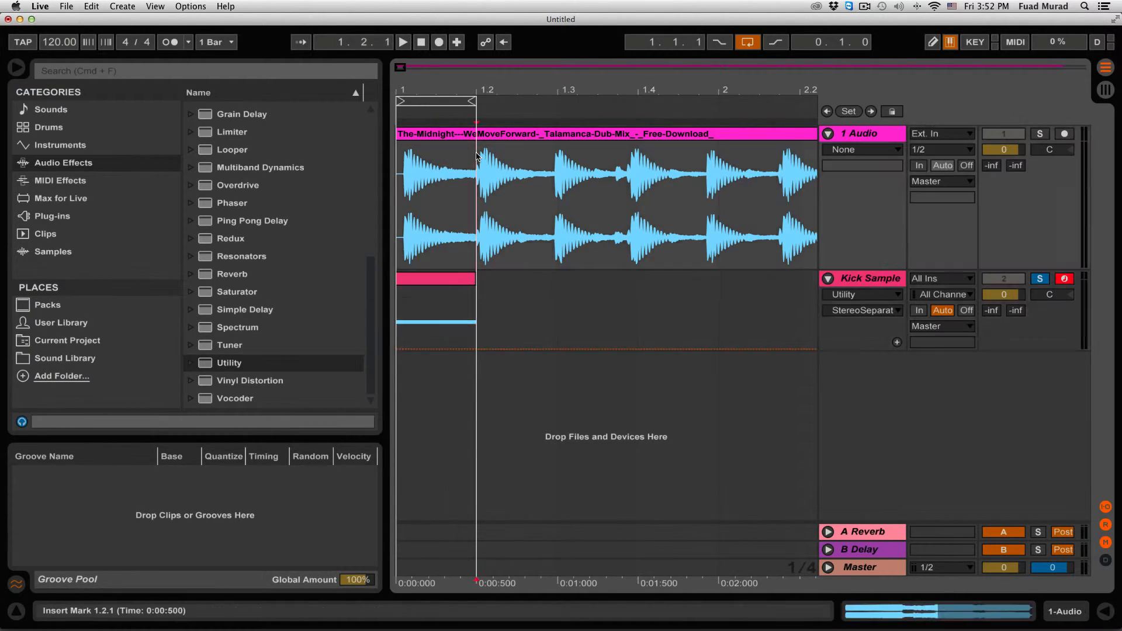
{"action": "key", "text": "plus"}
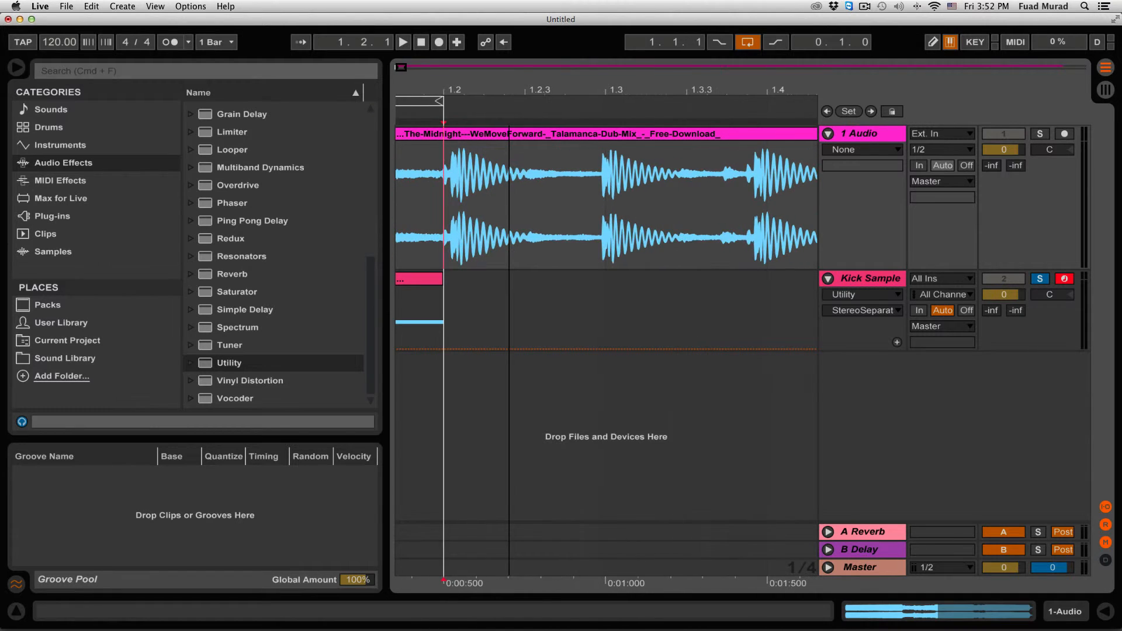
{"action": "left_click", "coordinate": [602, 153]}
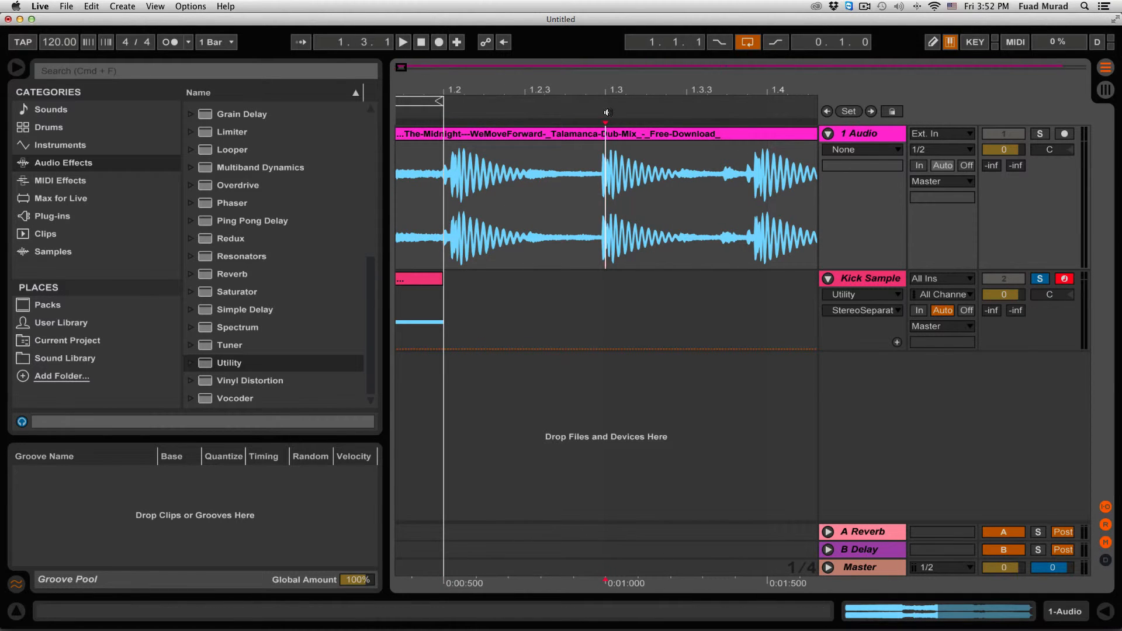
{"action": "left_click_drag", "start_coordinate": [611, 92], "coordinate": [578, 106]}
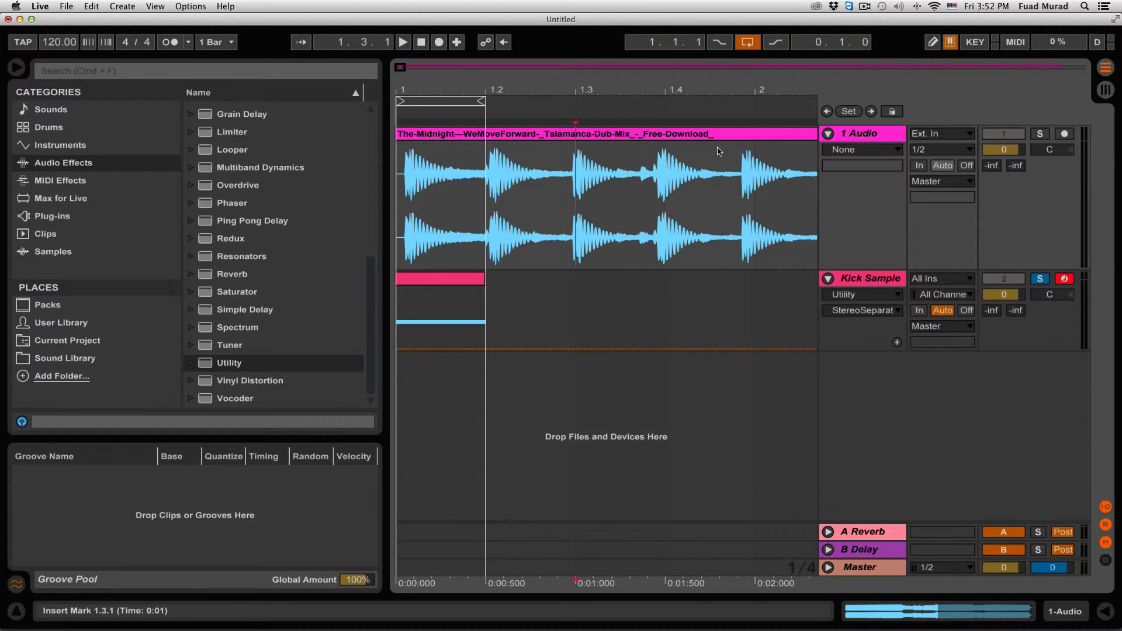
{"action": "left_click_drag", "start_coordinate": [703, 81], "coordinate": [458, 81]}
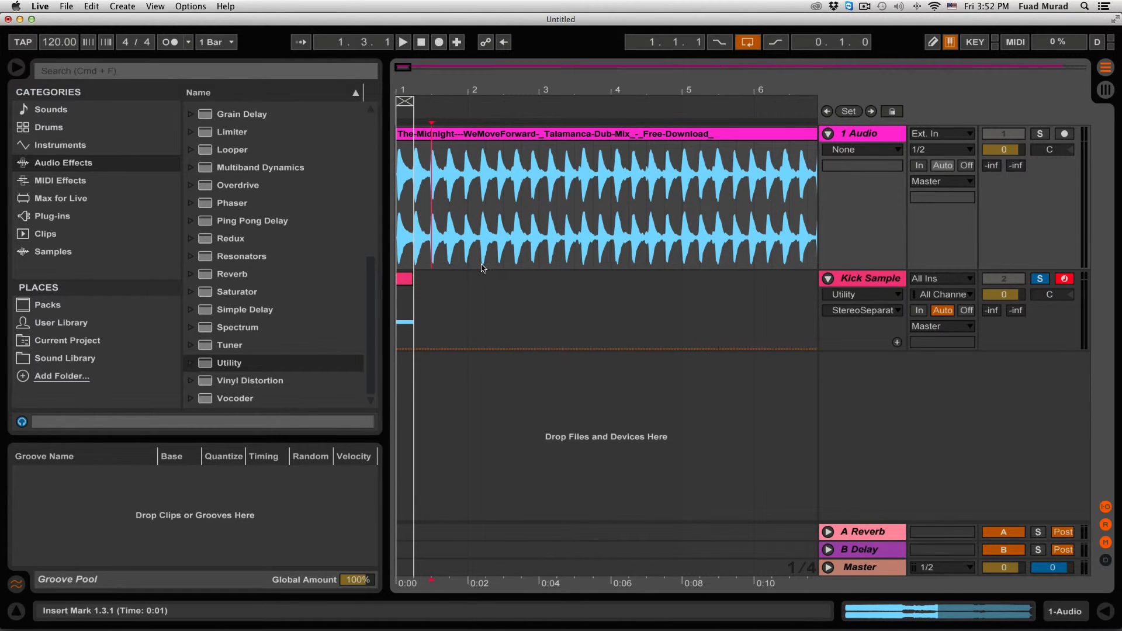
- Show the Kick Sample track's devices again and select its one-beat MIDI clip as the range for export
{"action": "double_click", "coordinate": [857, 280]}
{"action": "scroll", "coordinate": [780, 470], "scroll_direction": "right", "scroll_amount": 2}
{"action": "scroll", "coordinate": [781, 470], "scroll_direction": "left", "scroll_amount": 2}
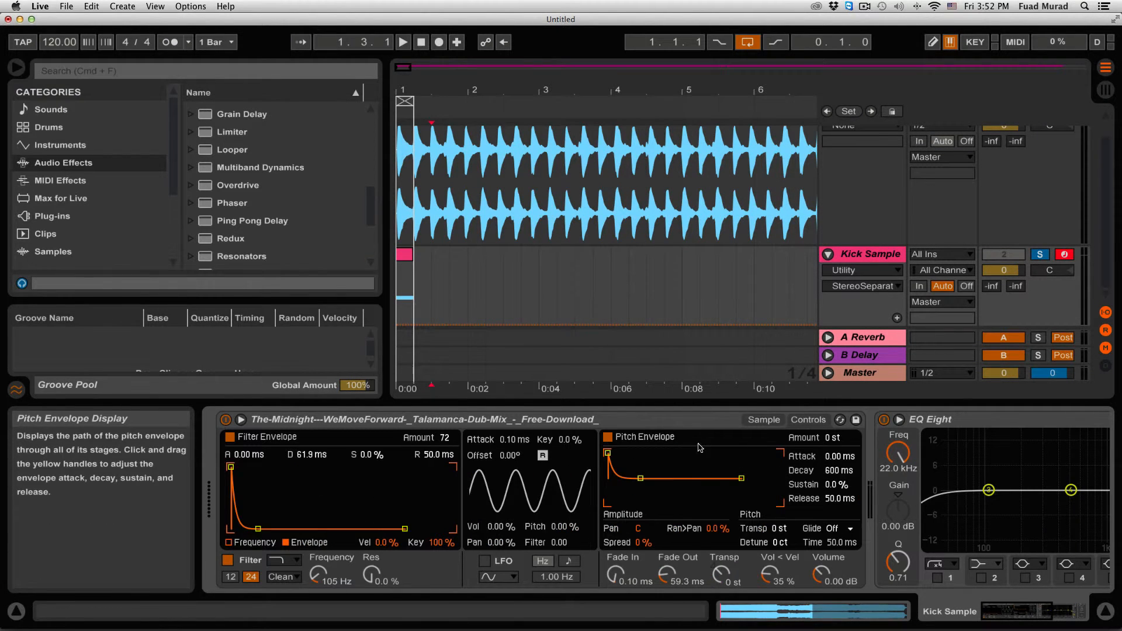
{"action": "left_click_drag", "start_coordinate": [420, 90], "coordinate": [491, 140]}
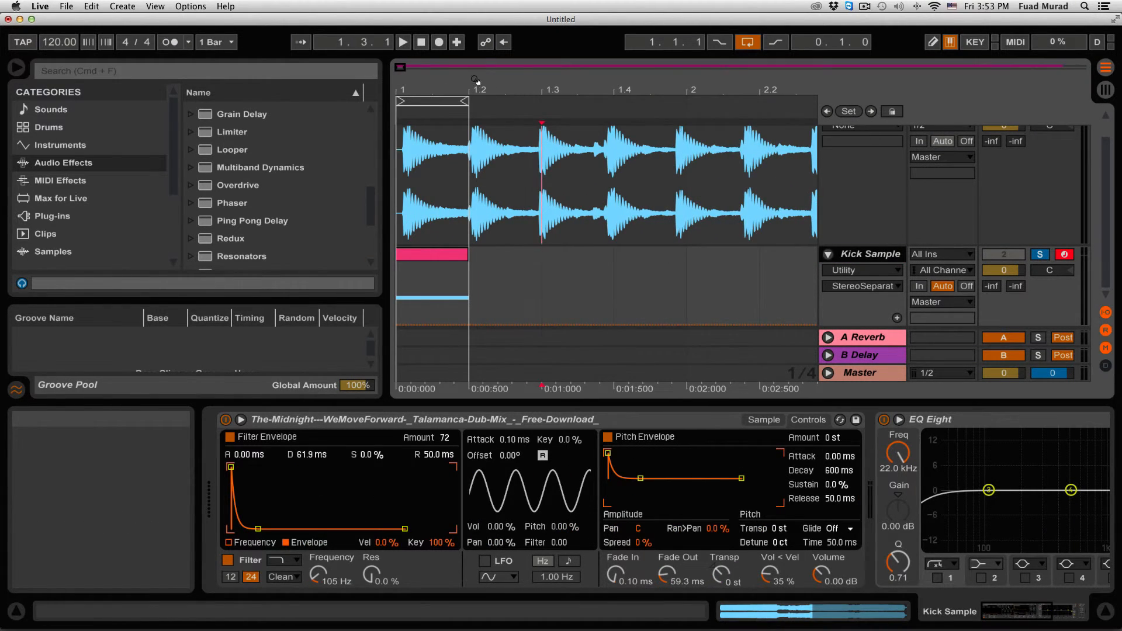
{"action": "left_click_drag", "start_coordinate": [476, 87], "coordinate": [550, 129]}
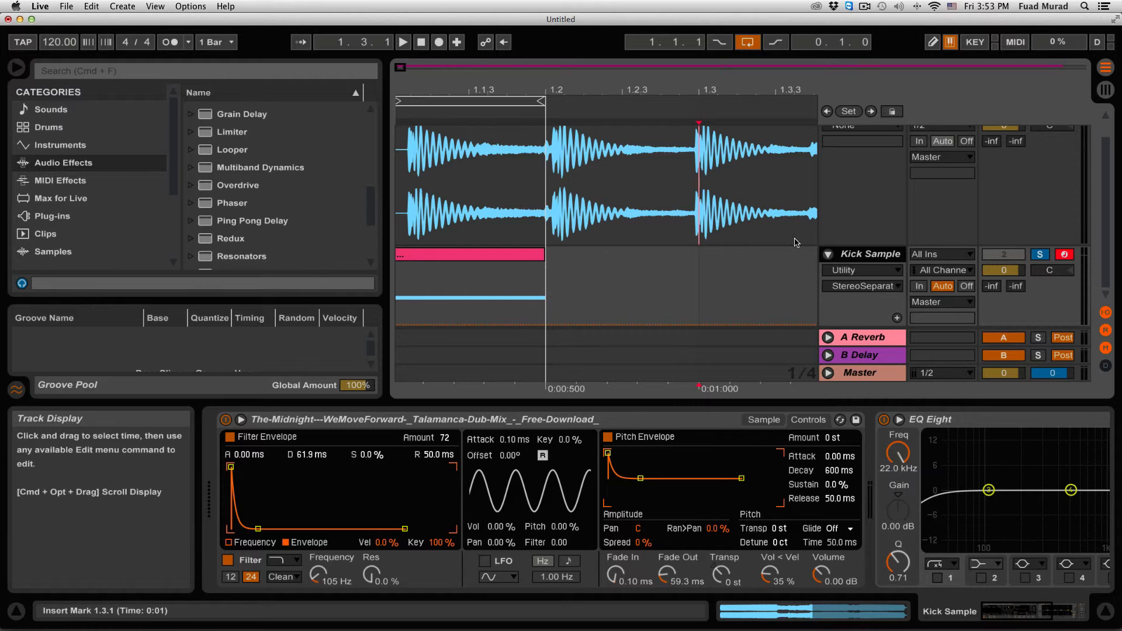
{"action": "left_click", "coordinate": [492, 257]}
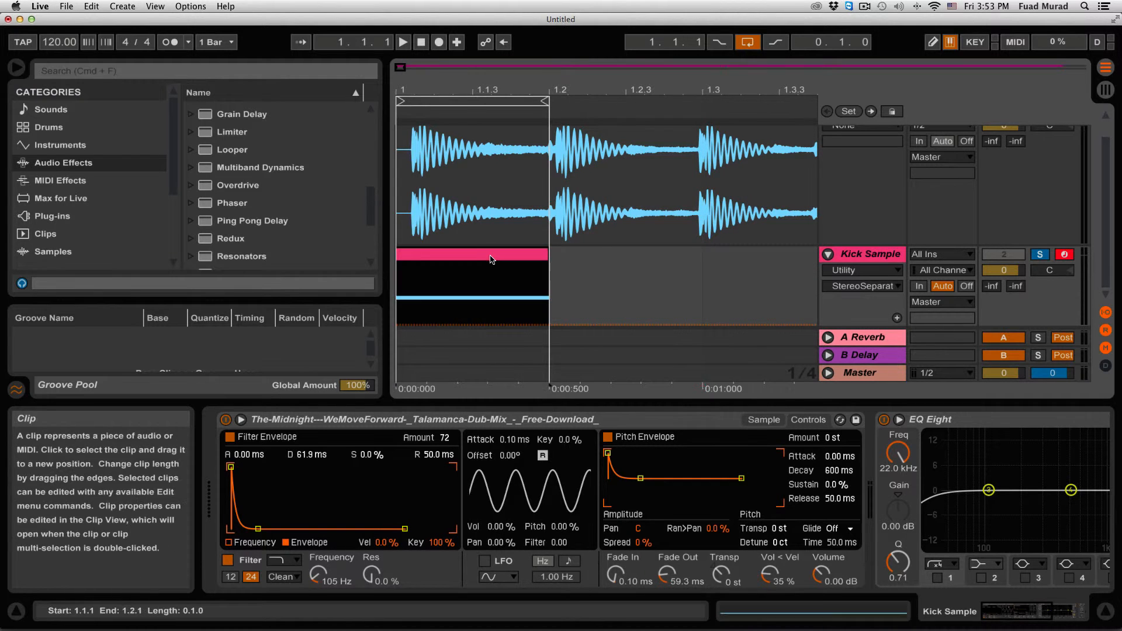
{"action": "left_click", "coordinate": [1040, 255]}
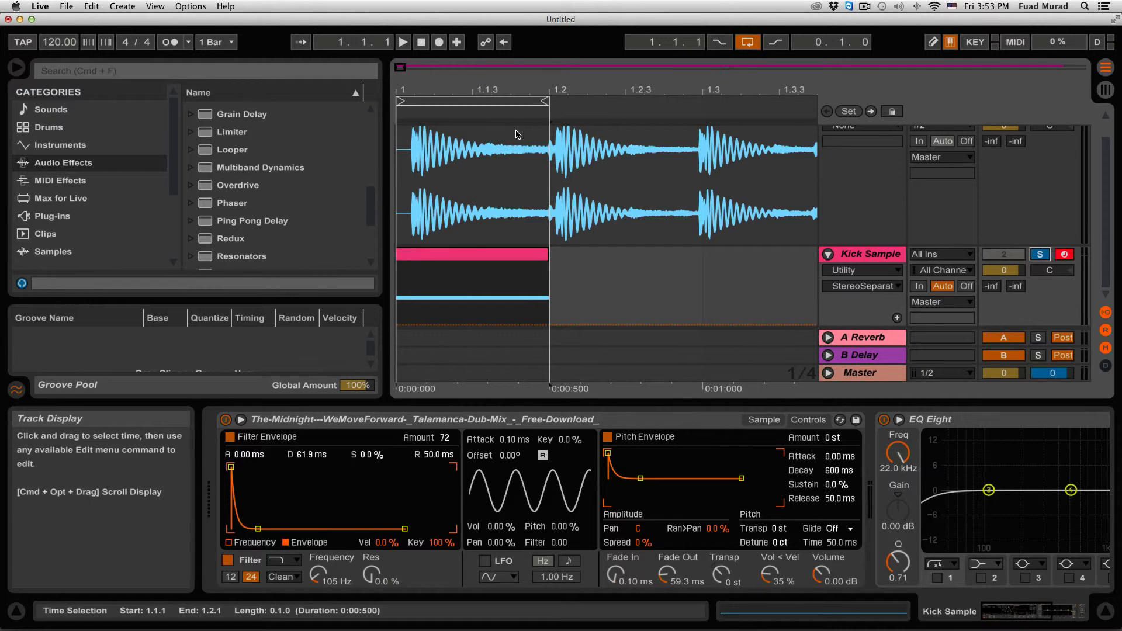
- Export only the Kick Sample track as the WAV file "awesome kick" on the Desktop, replacing the existing file
{"action": "left_click", "coordinate": [68, 5]}
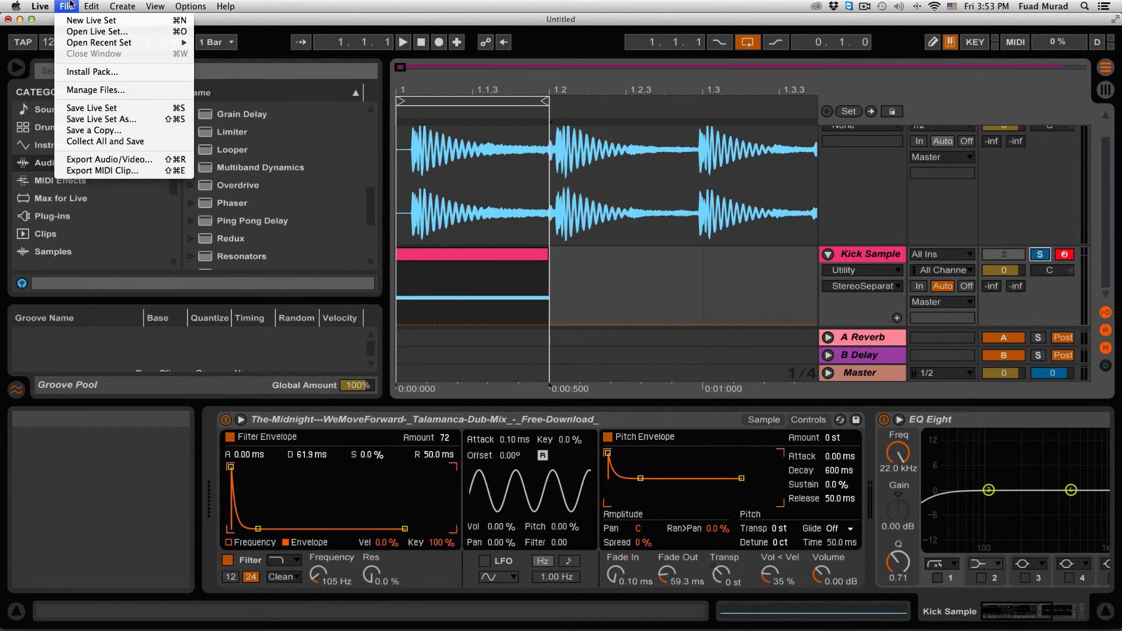
{"action": "left_click", "coordinate": [111, 160]}
{"action": "left_click", "coordinate": [636, 114]}
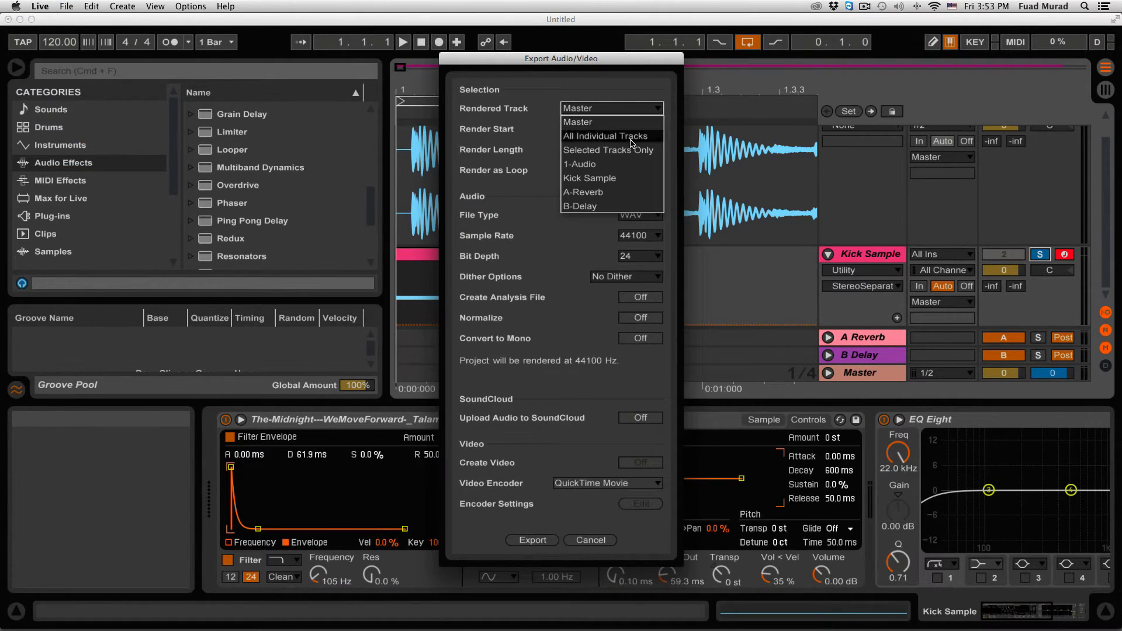
{"action": "left_click", "coordinate": [608, 177]}
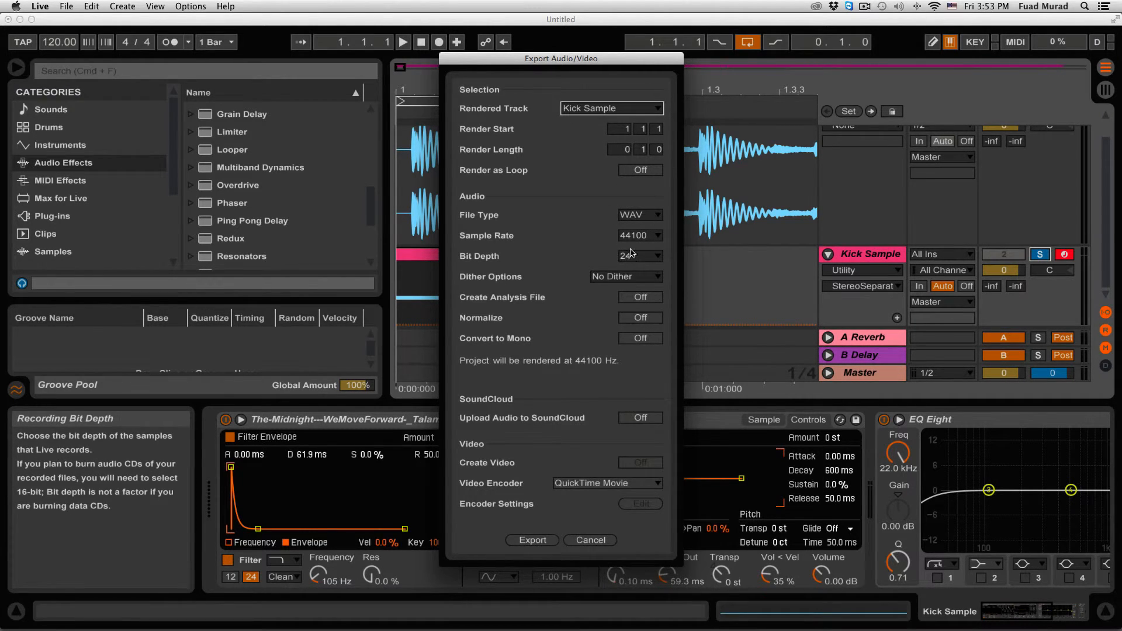
{"action": "left_click", "coordinate": [532, 540]}
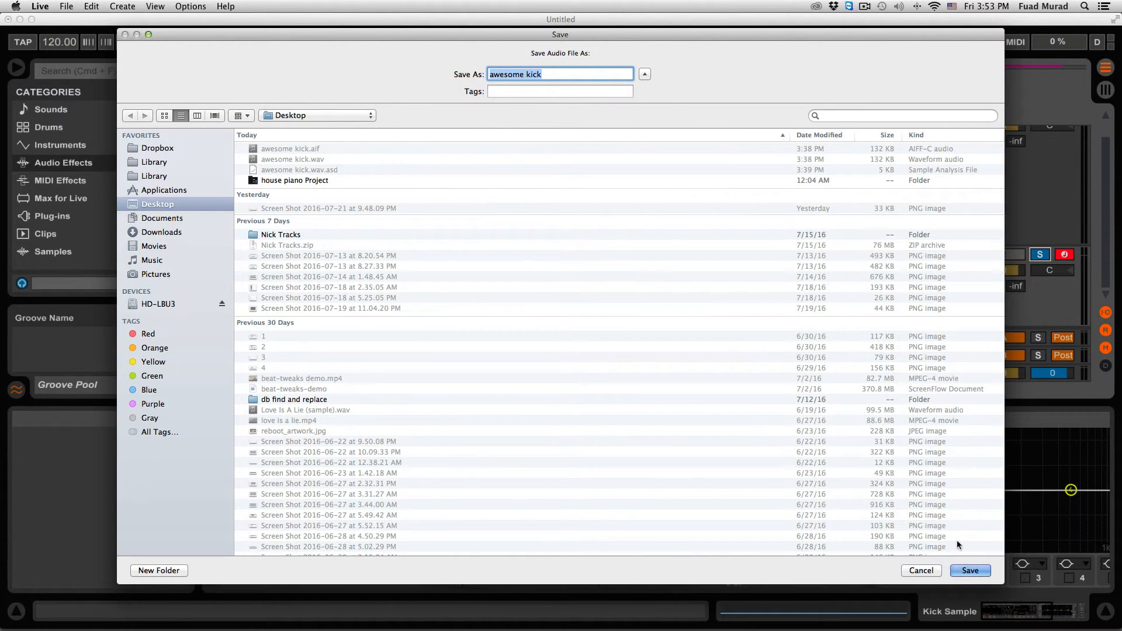
{"action": "left_click", "coordinate": [971, 571]}
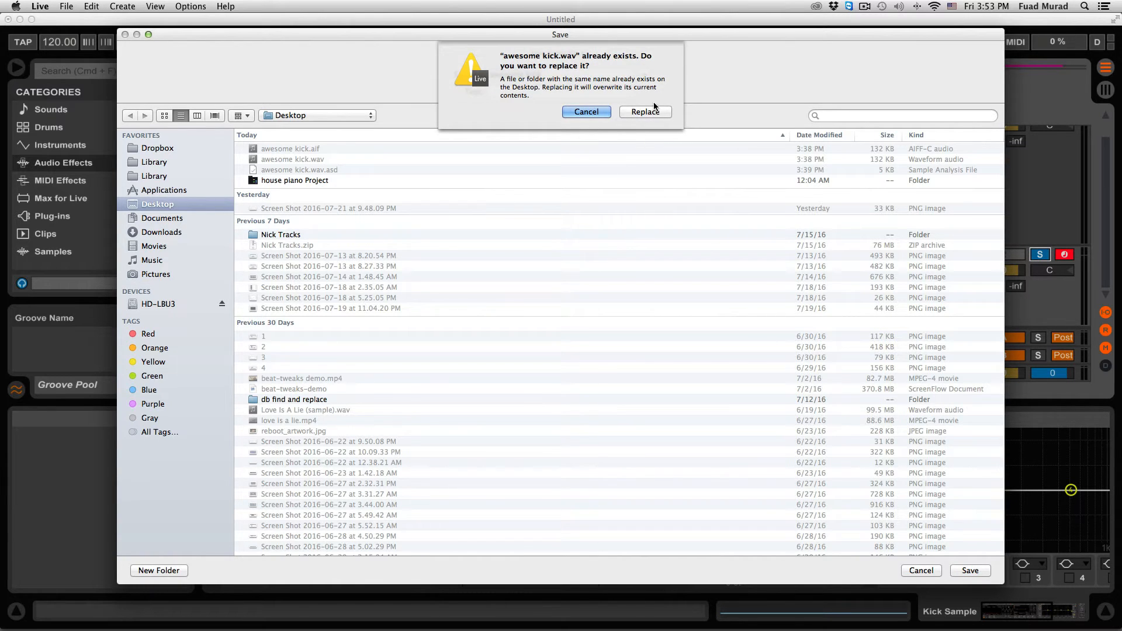
{"action": "left_click", "coordinate": [654, 110]}
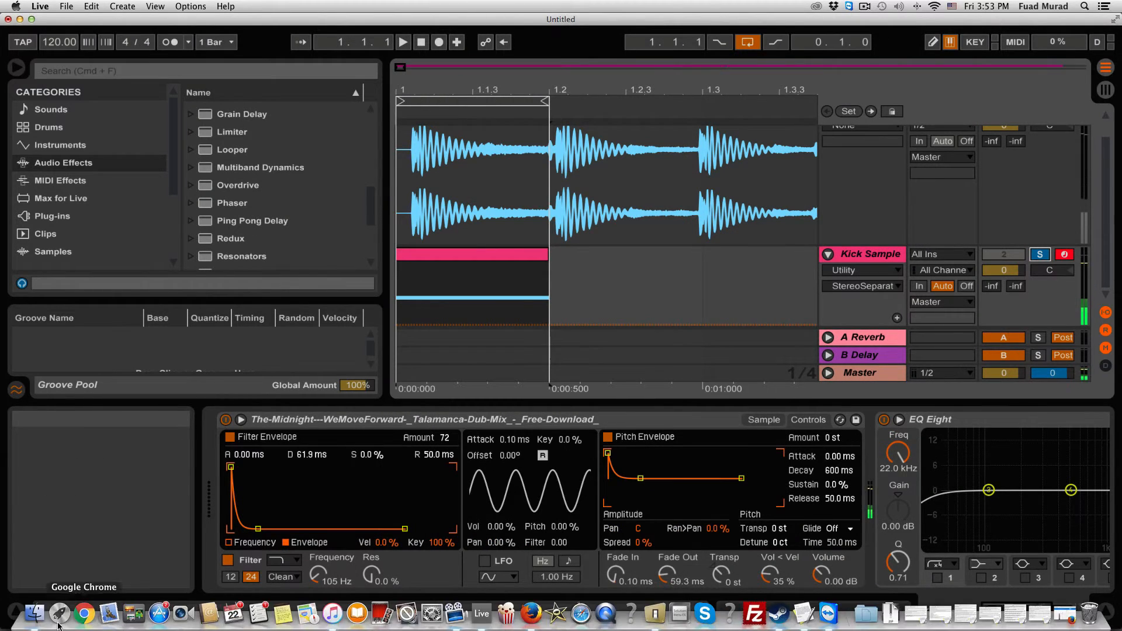
- Switch to Finder and open the Desktop folder to locate awesome kick.wav
{"action": "left_click", "coordinate": [34, 614]}
{"action": "left_click", "coordinate": [462, 216]}
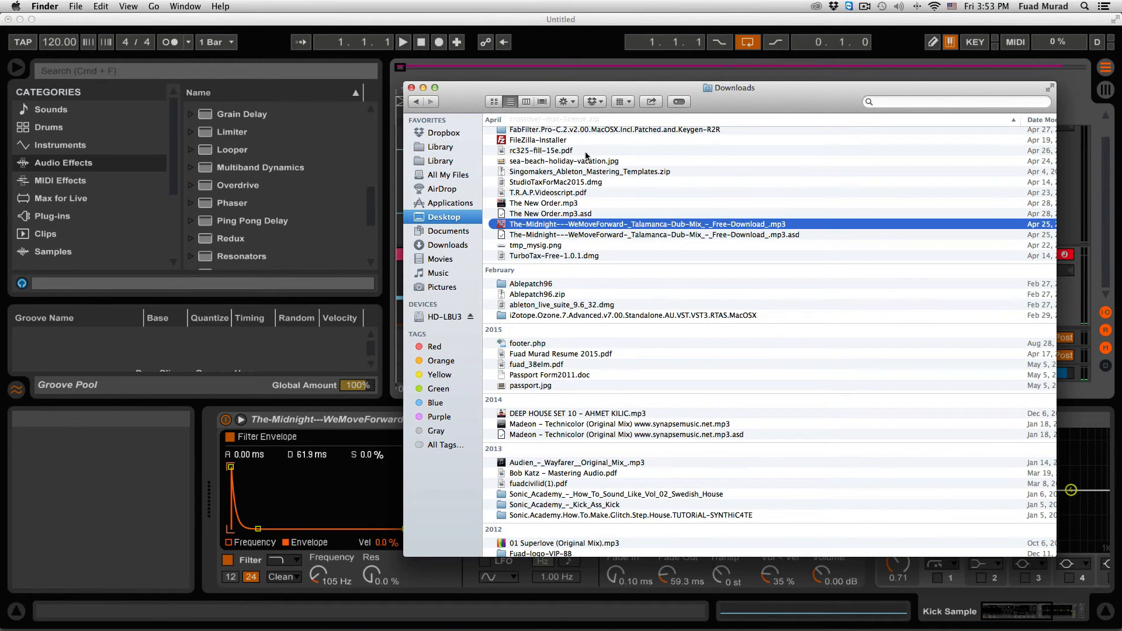
{"action": "scroll", "coordinate": [543, 144], "scroll_direction": "up", "scroll_amount": 10}
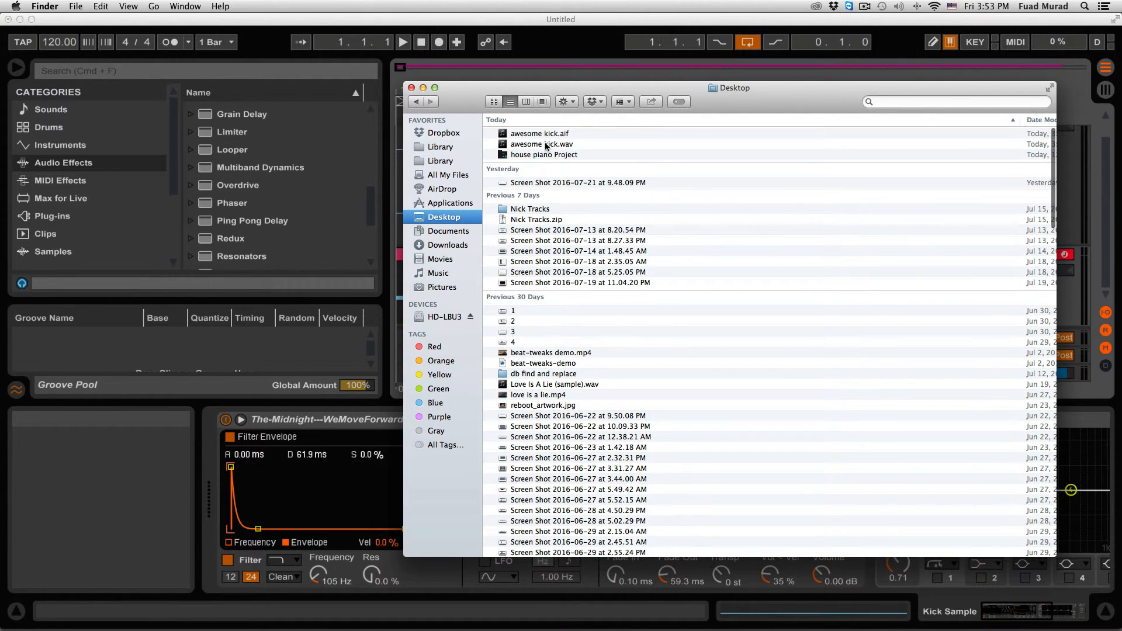
- Preview awesome kick.wav from the Desktop folder and move the Finder window aside to uncover the arrangement
{"action": "left_click", "coordinate": [546, 145]}
{"action": "key", "text": "space"}
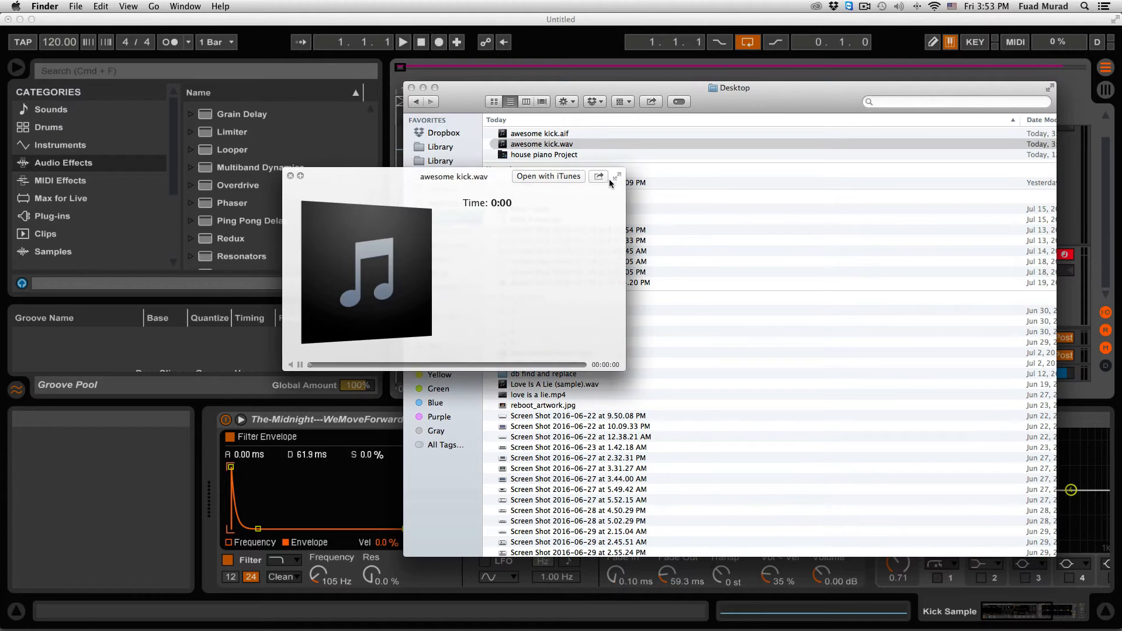
{"action": "key", "text": "space"}
{"action": "left_click_drag", "start_coordinate": [461, 97], "coordinate": [712, 95]}
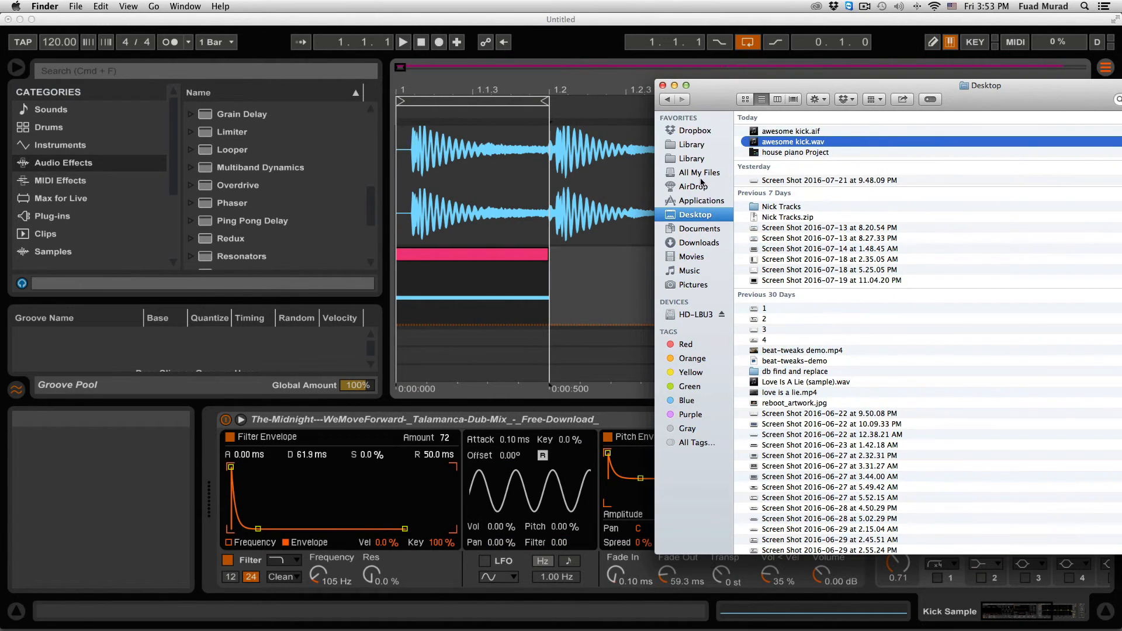
{"action": "left_click_drag", "start_coordinate": [755, 141], "coordinate": [579, 319]}
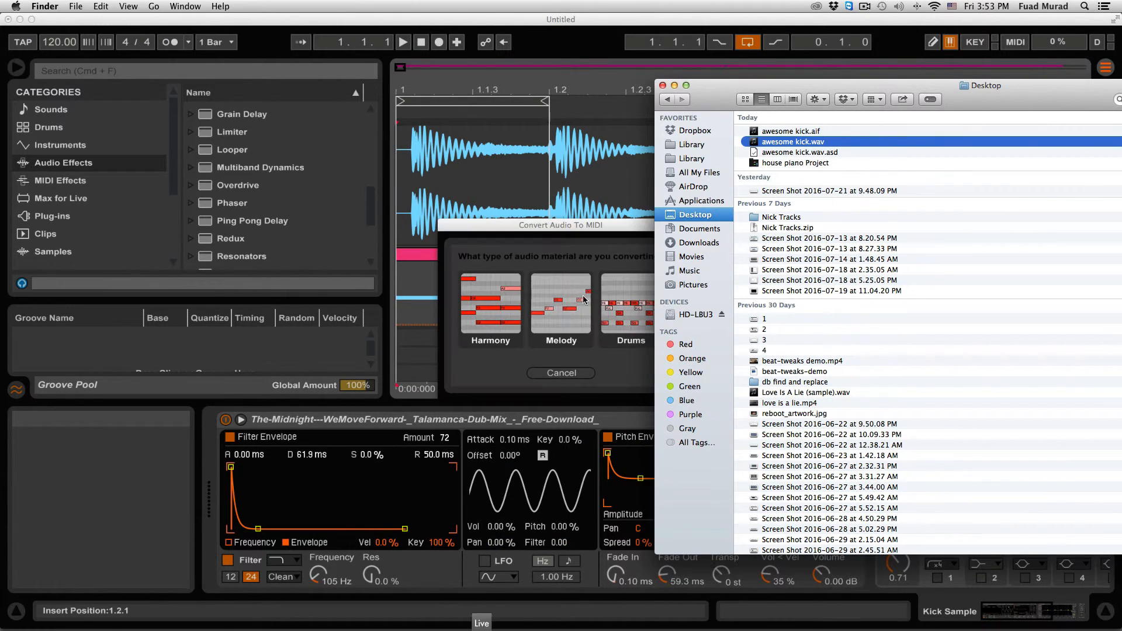
{"action": "left_click", "coordinate": [603, 230]}
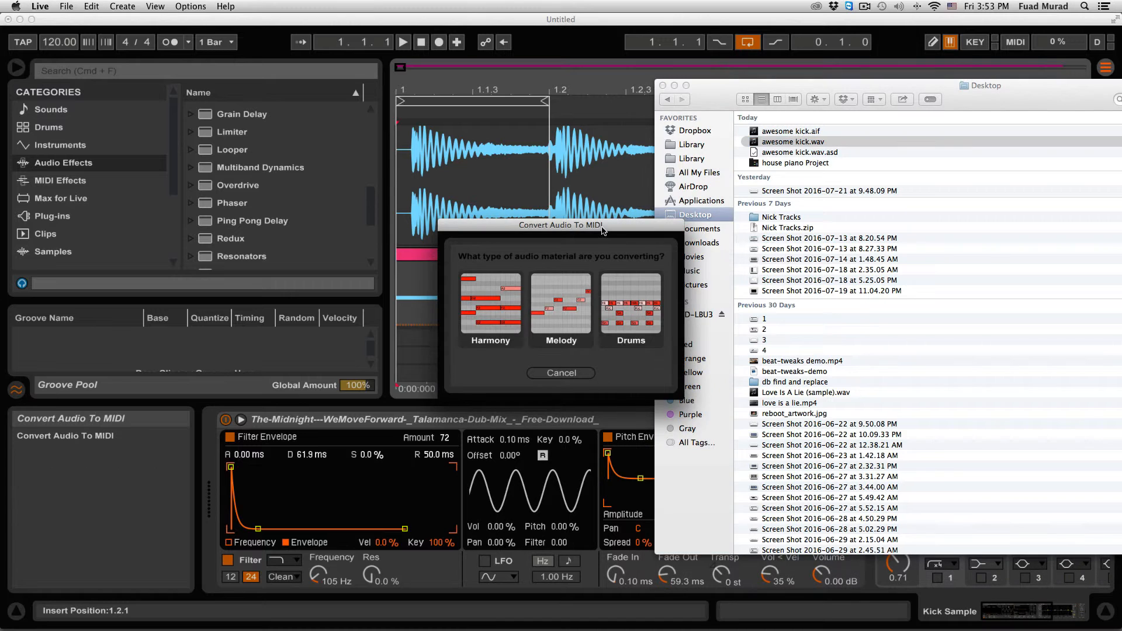
{"action": "left_click", "coordinate": [561, 373]}
- Insert a new audio track below Kick Sample and place awesome kick.wav from the Desktop on it at 1.1.1
{"action": "right_click", "coordinate": [851, 254]}
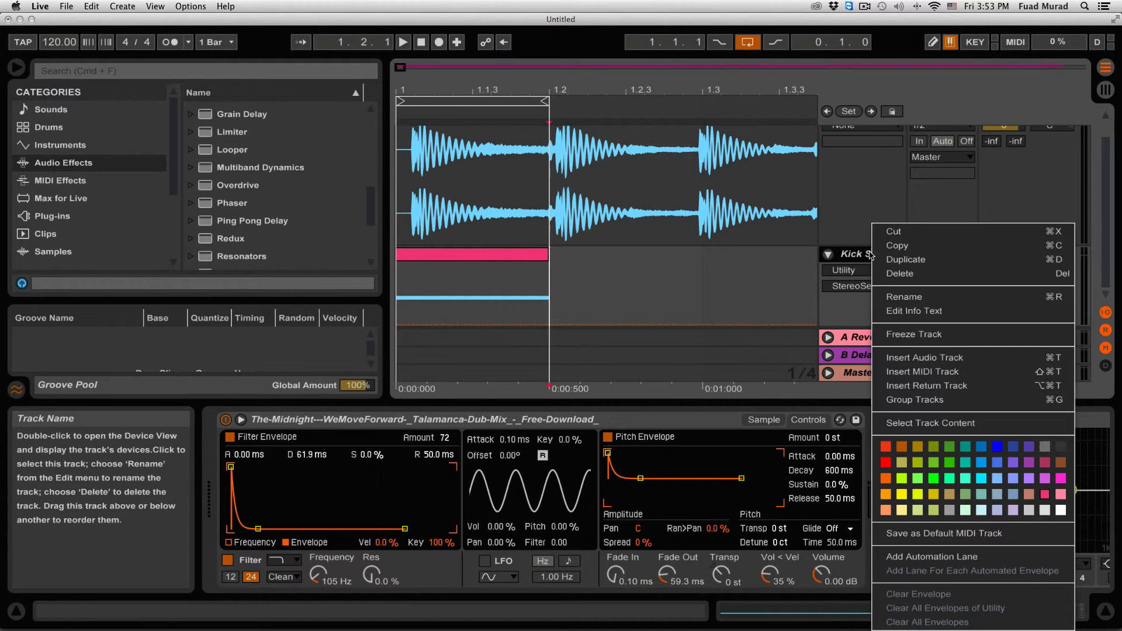
{"action": "left_click", "coordinate": [933, 358]}
{"action": "left_click", "coordinate": [58, 618]}
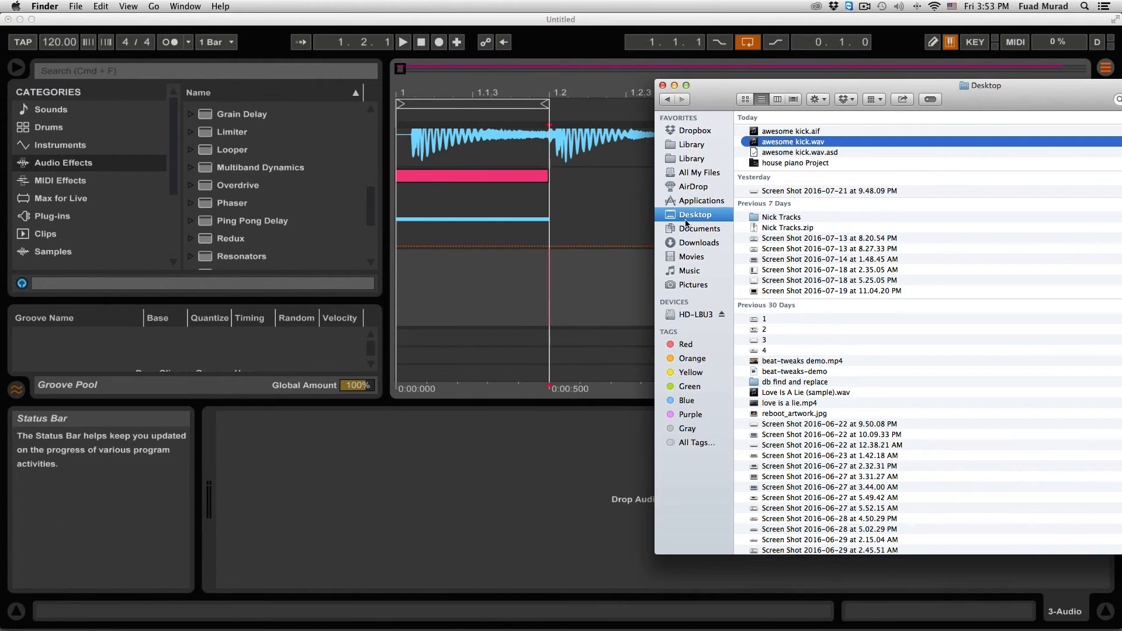
{"action": "left_click_drag", "start_coordinate": [749, 146], "coordinate": [466, 256]}
{"action": "left_click", "coordinate": [466, 256]}
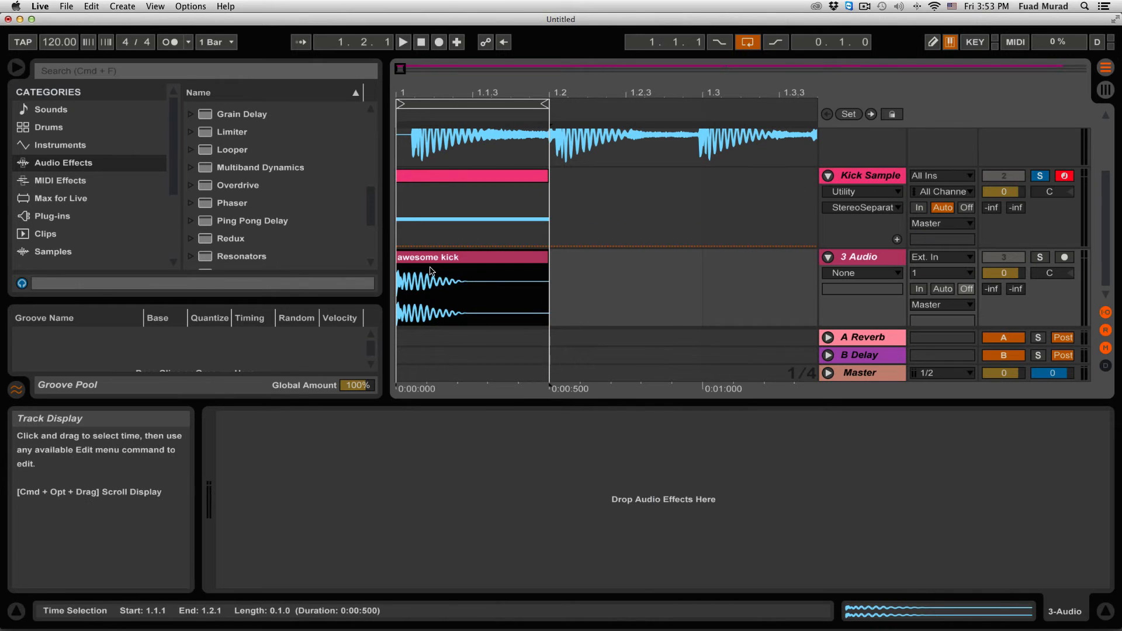
- Solo the new audio track, play the awesome kick clip from 1.1.1, and turn the solo off again
{"action": "left_click", "coordinate": [399, 286]}
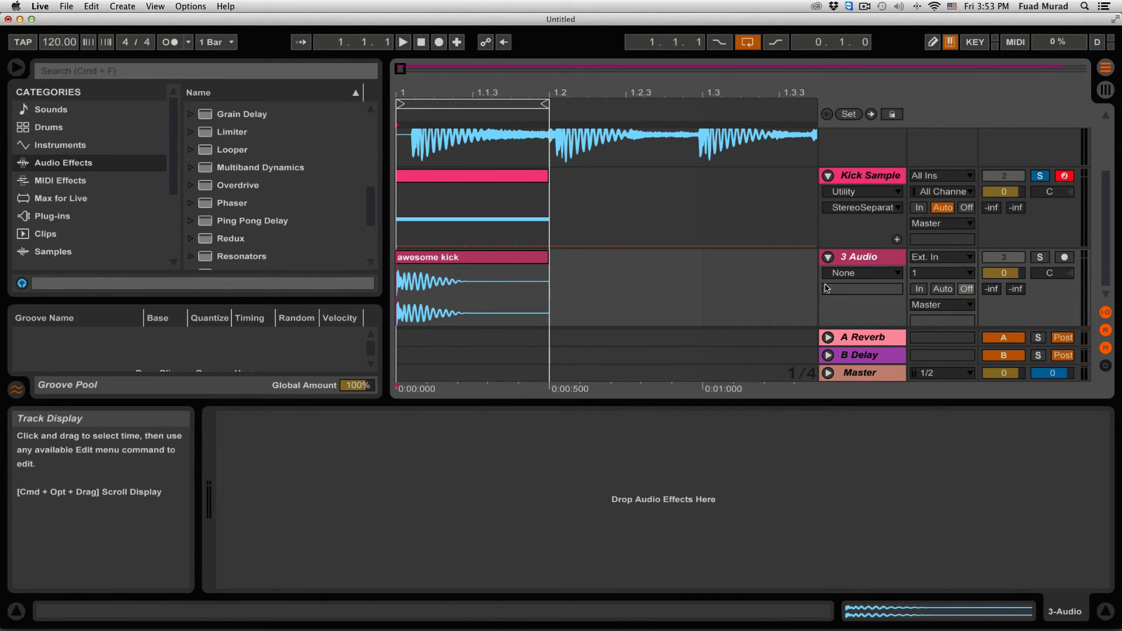
{"action": "left_click", "coordinate": [1040, 257]}
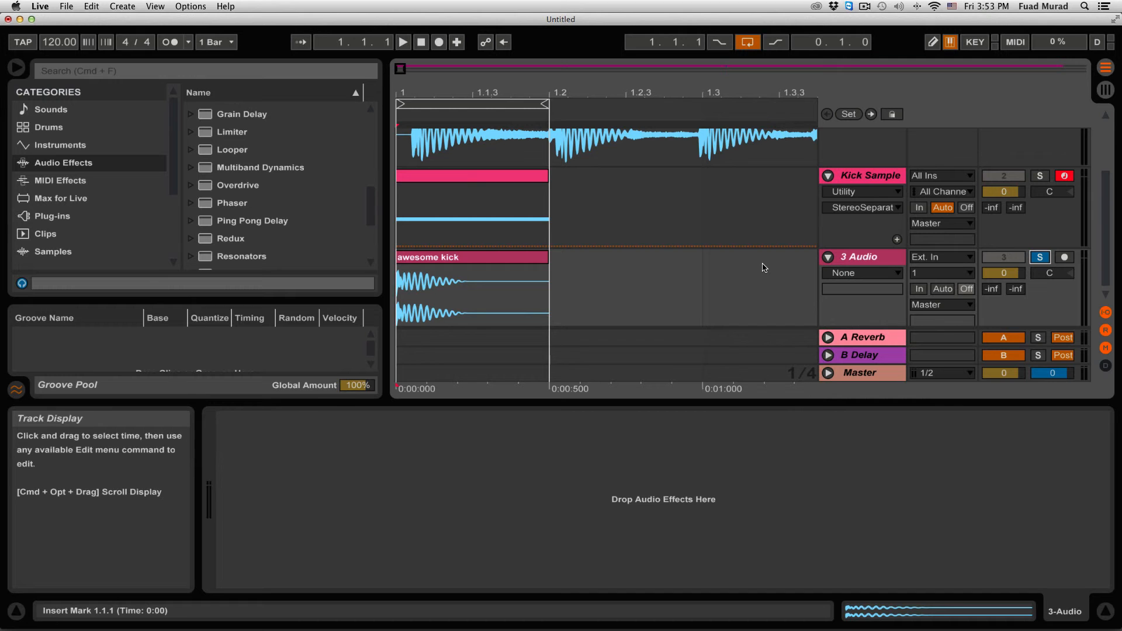
{"action": "key", "text": "space"}
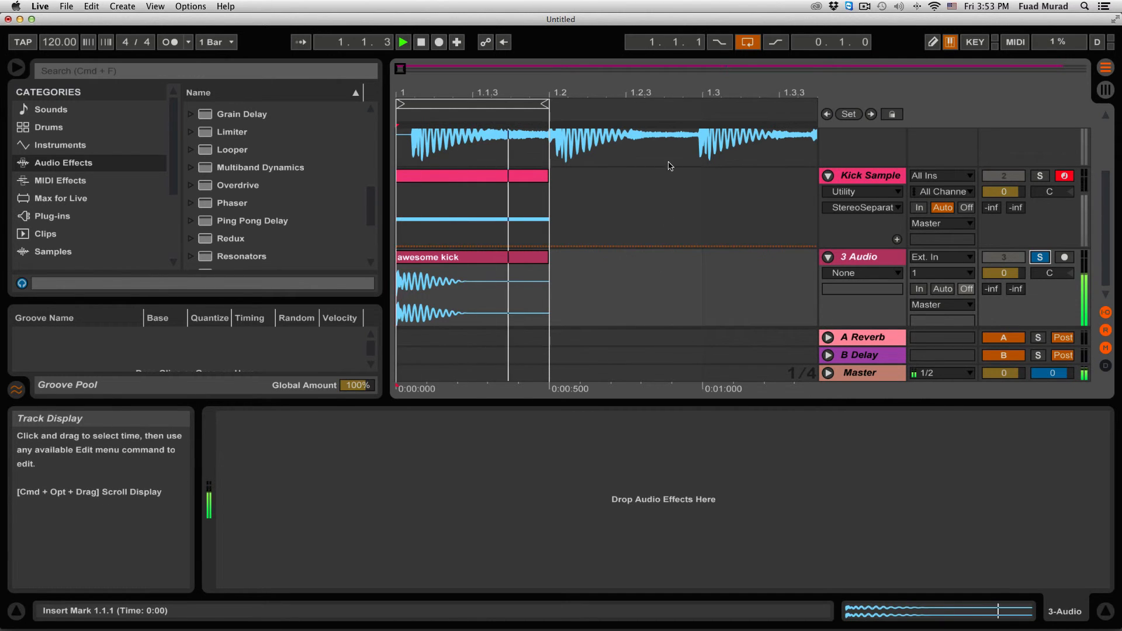
{"action": "left_click_drag", "start_coordinate": [676, 89], "coordinate": [676, 75]}
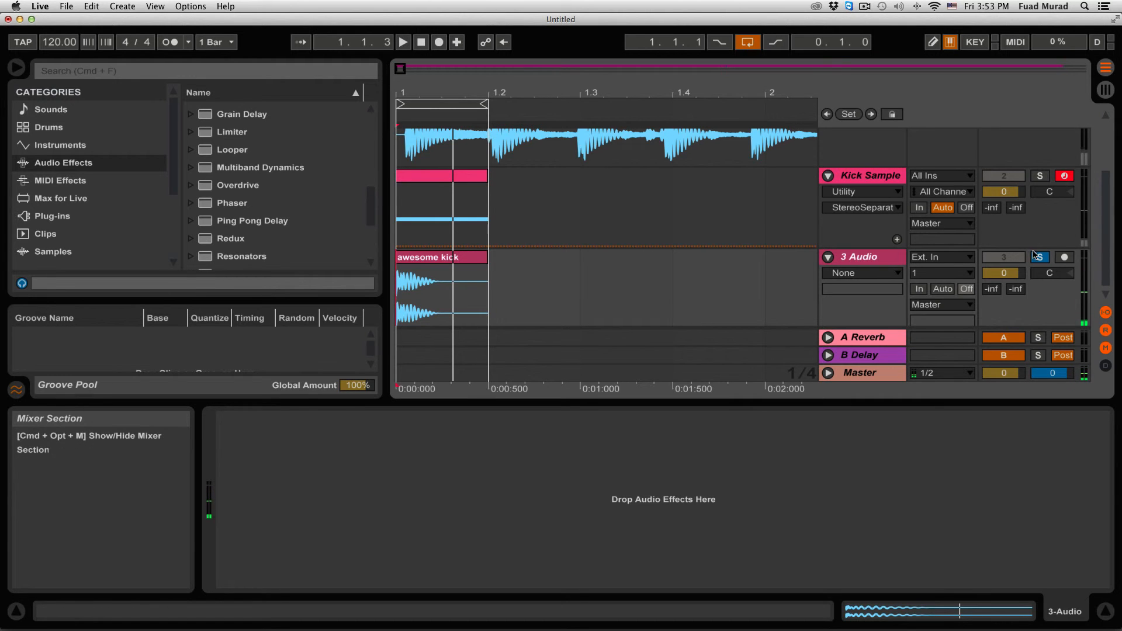
{"action": "left_click", "coordinate": [1040, 257]}
- Hide the browser and examine the imported song's waveform across the wider arrangement
{"action": "left_click", "coordinate": [16, 67]}
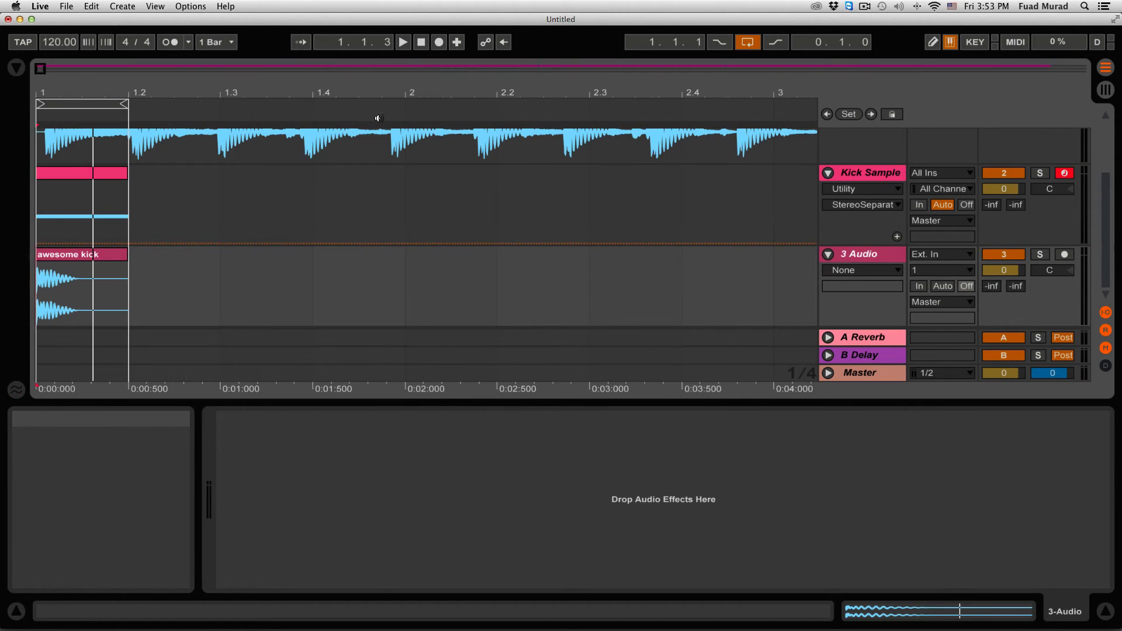
{"action": "scroll", "coordinate": [393, 153], "scroll_direction": "up", "scroll_amount": 3}
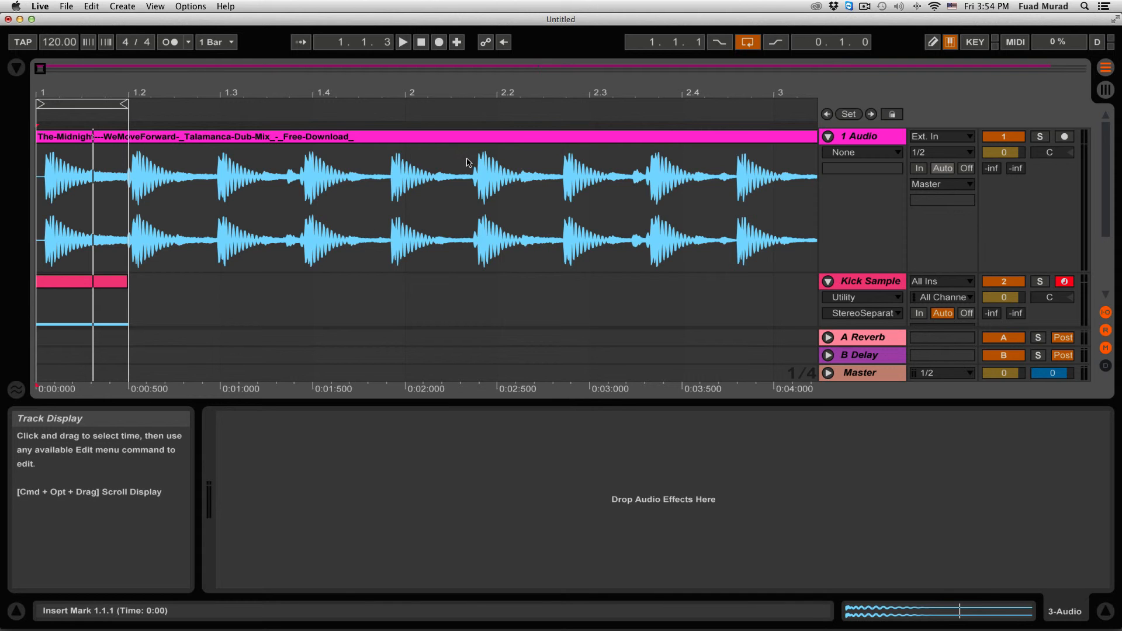
{"action": "left_click_drag", "start_coordinate": [507, 93], "coordinate": [232, 93]}
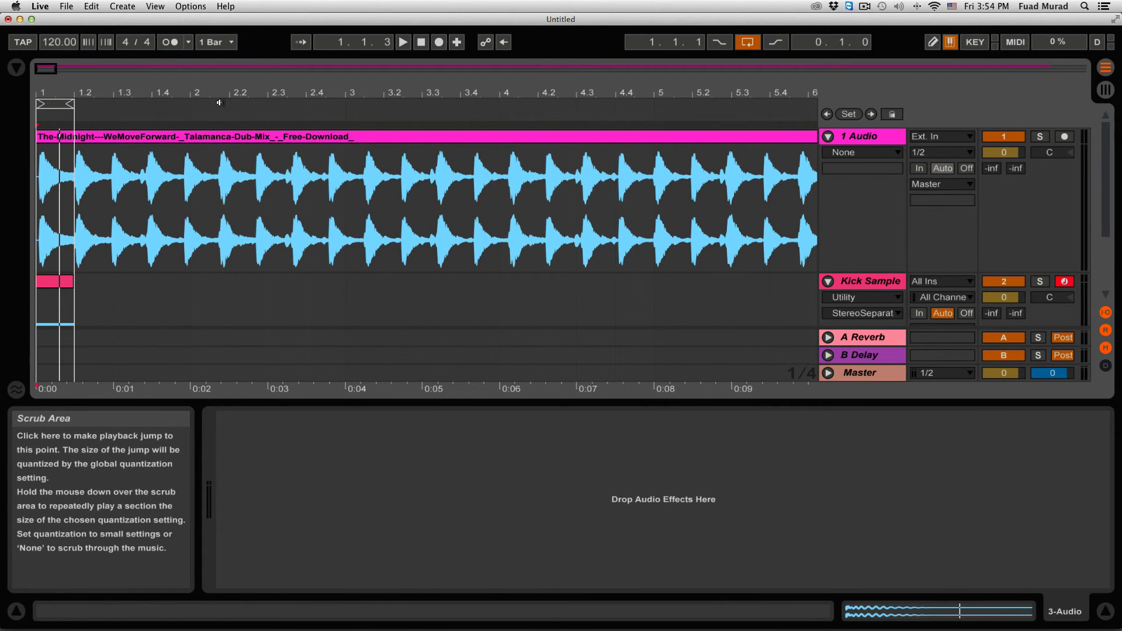
{"action": "left_click_drag", "start_coordinate": [361, 92], "coordinate": [71, 92]}
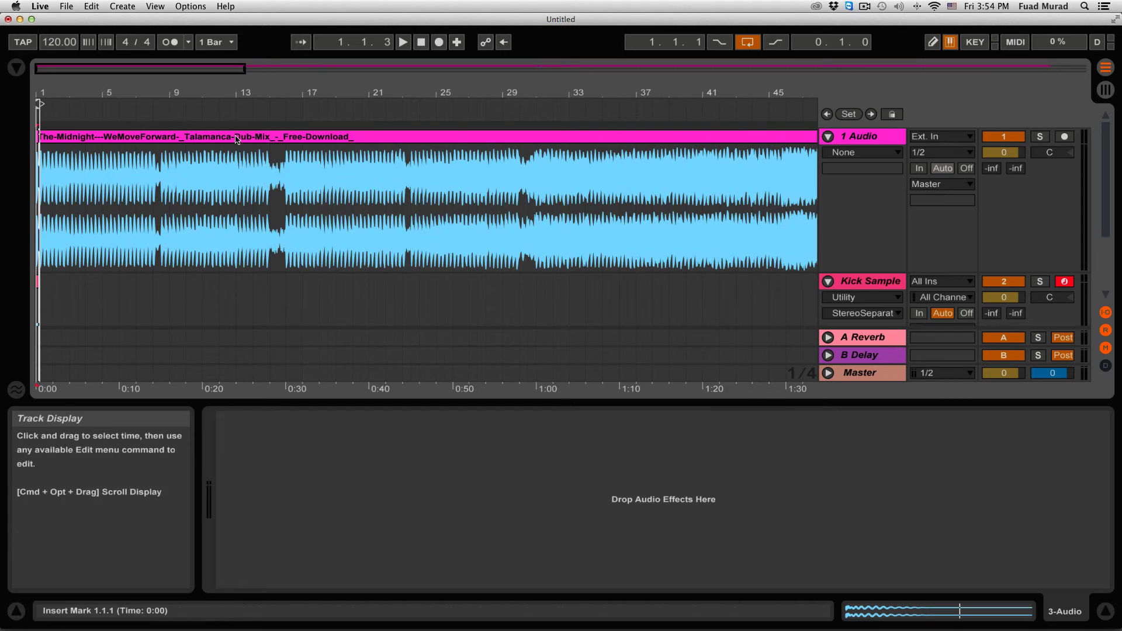
{"action": "left_click_drag", "start_coordinate": [459, 92], "coordinate": [284, 92]}
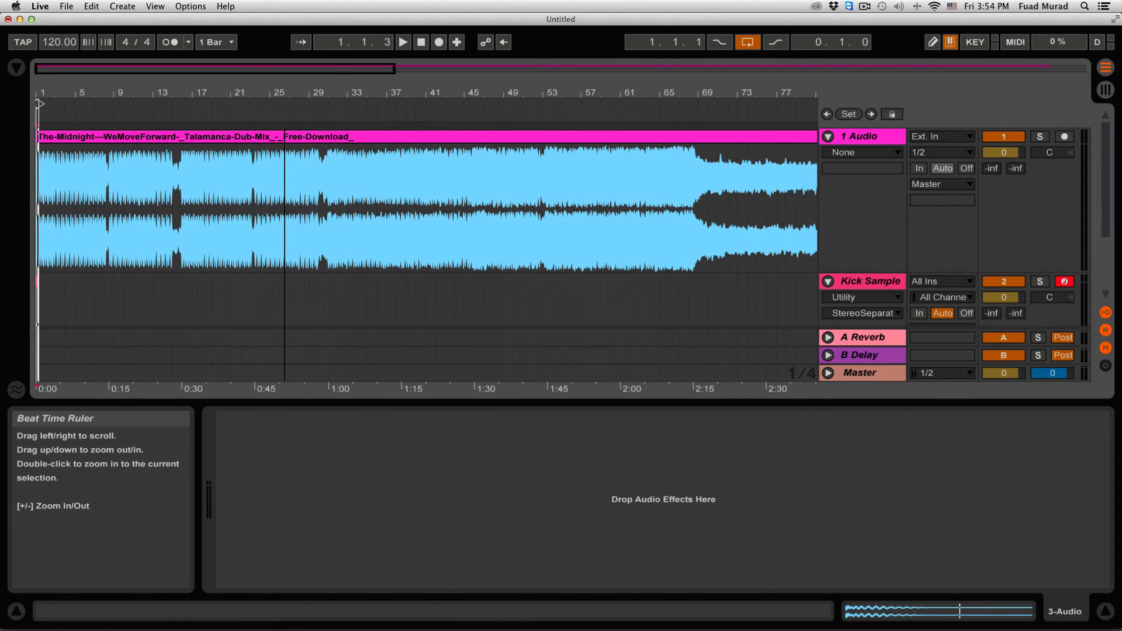
- Review the Kick Sample track's device chain from the sampler through EQ Eight to Utility, and hide the device view
{"action": "left_click", "coordinate": [871, 281]}
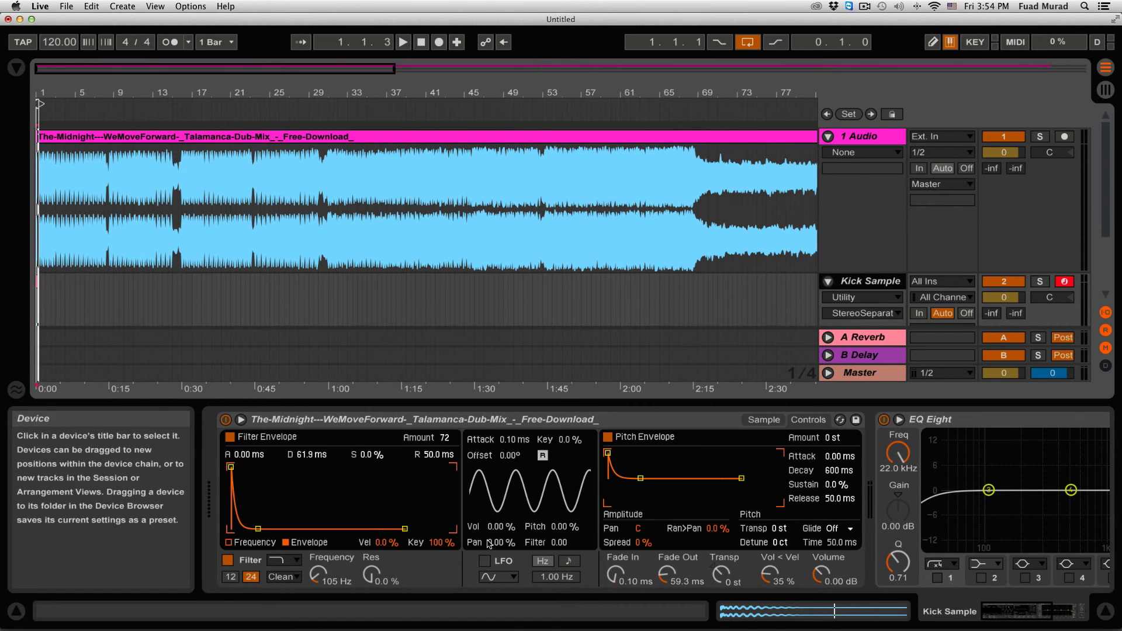
{"action": "scroll", "coordinate": [541, 526], "scroll_direction": "right", "scroll_amount": 5}
{"action": "scroll", "coordinate": [702, 444], "scroll_direction": "right", "scroll_amount": 4}
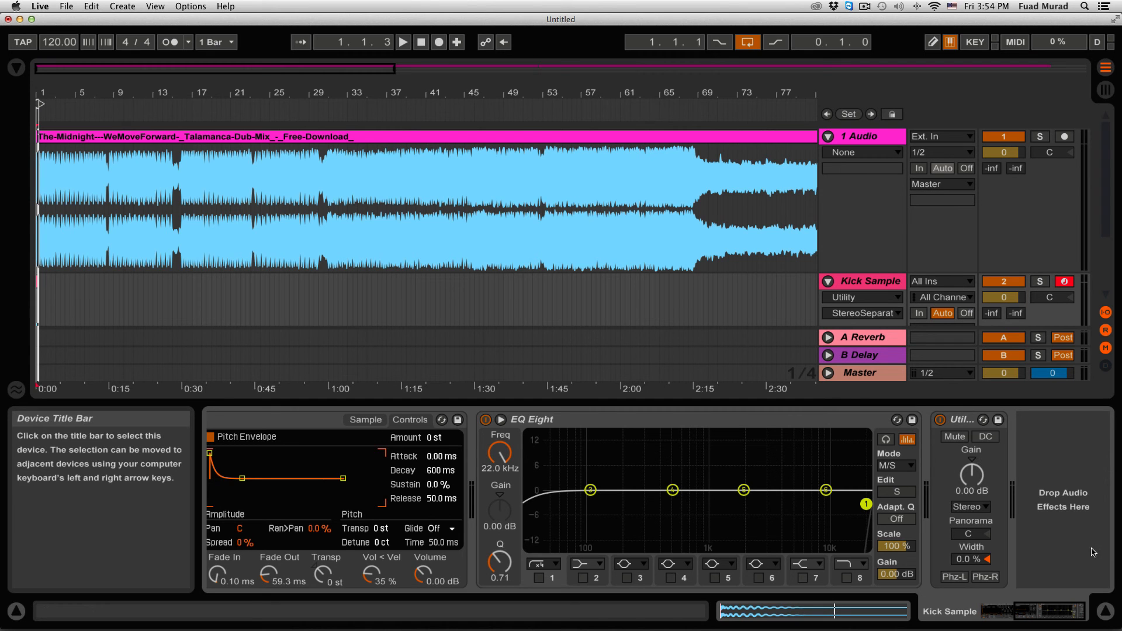
{"action": "left_click", "coordinate": [1114, 613]}
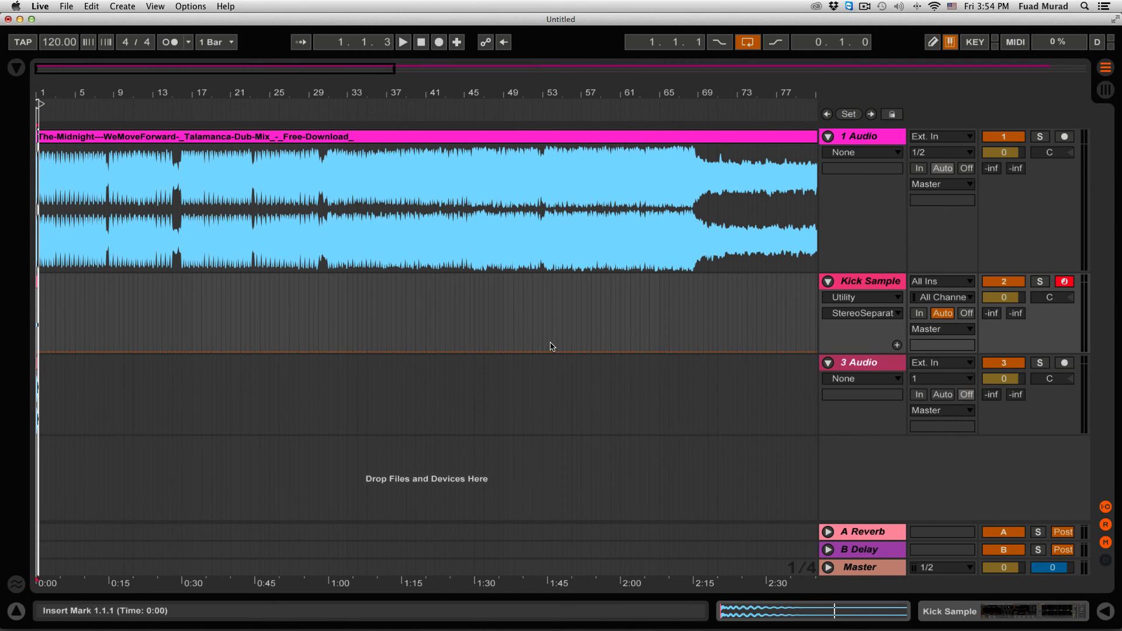